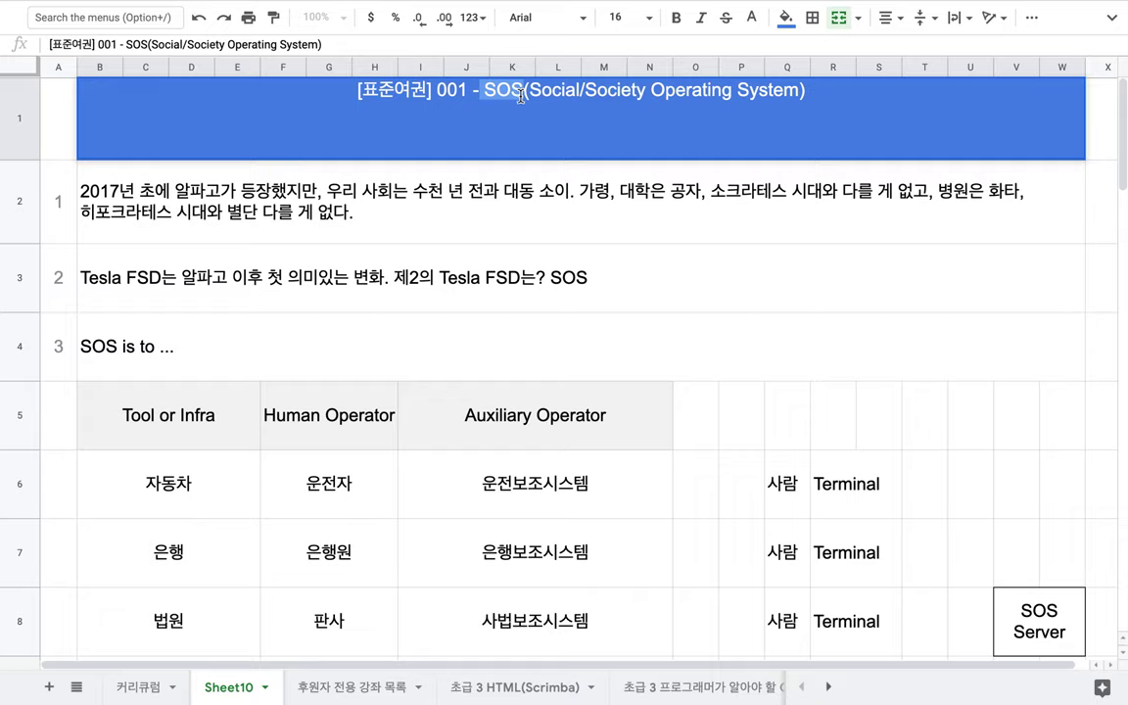
# In the first note, insert "의 흑판과 교수 방식" directly after "대학" so the phrase reads "대학의 흑판과 교수 방식은".
pyautogui.click(435, 204)
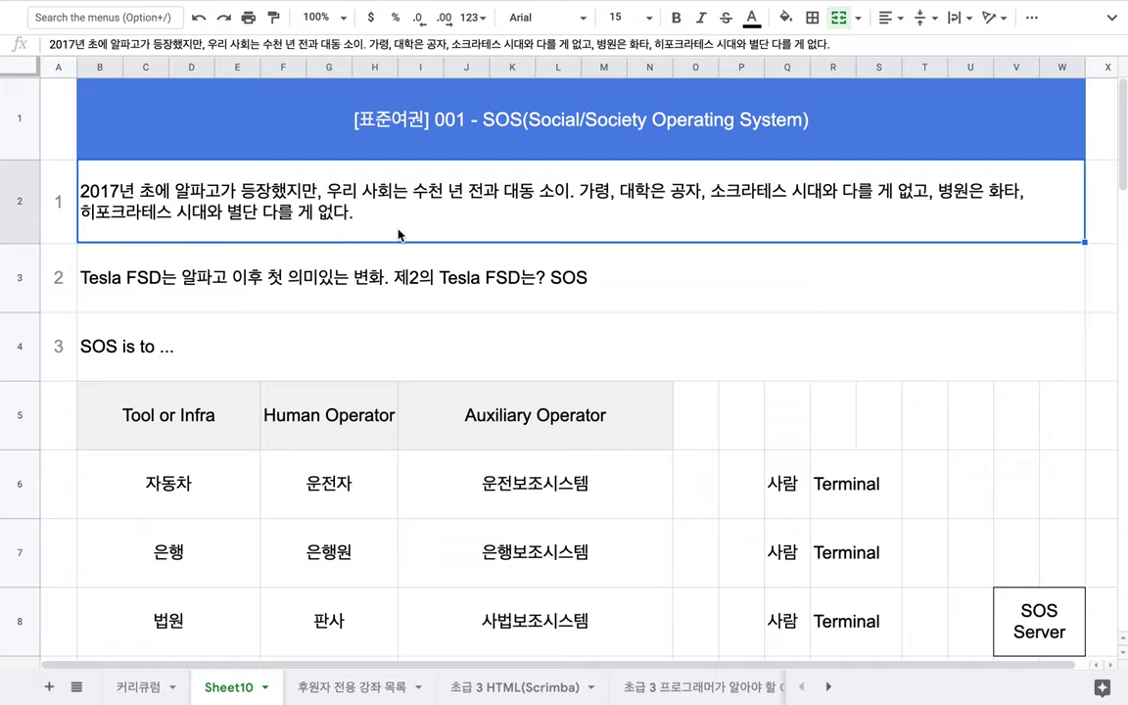
pyautogui.doubleClick(644, 237)
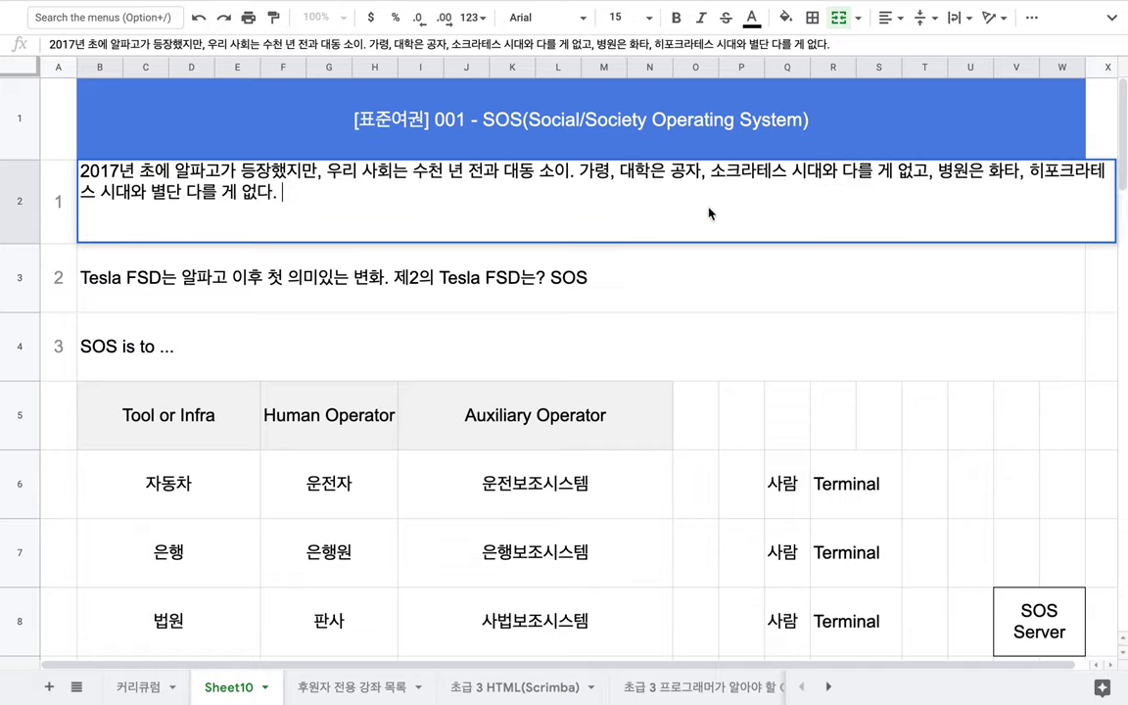
pyautogui.click(650, 171)
pyautogui.write('dml')
pyautogui.press('BackSpace')
pyautogui.press('BackSpace')
pyautogui.press('BackSpace')
pyautogui.write('ㅇ')
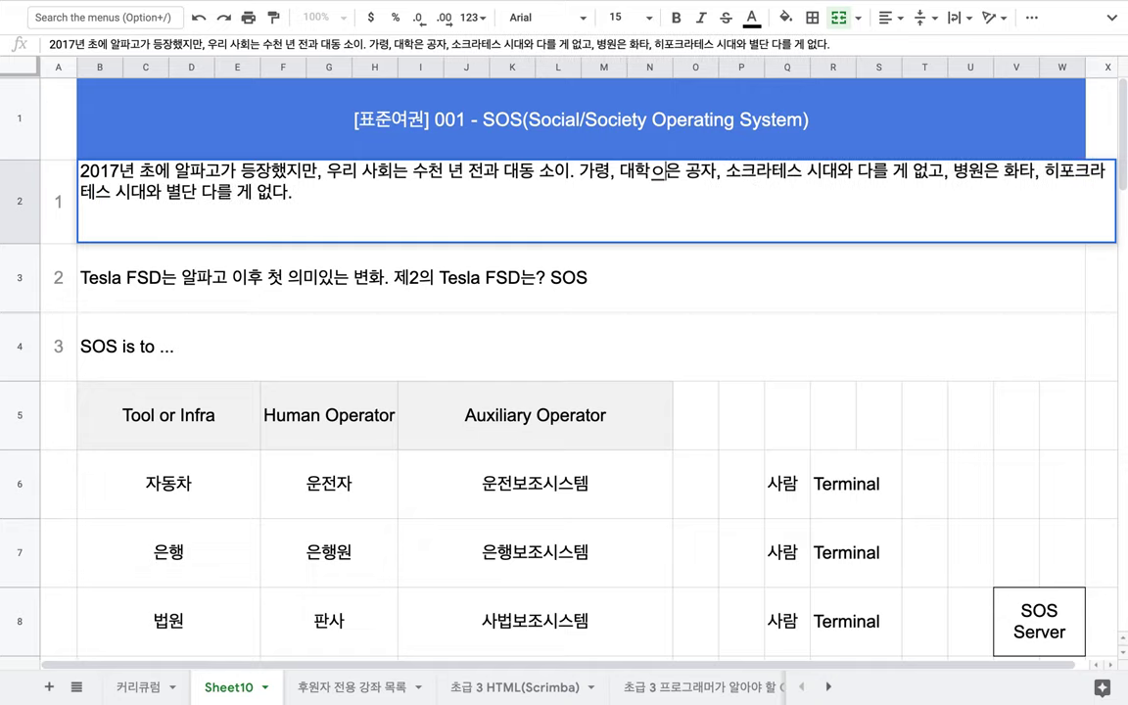
pyautogui.write('ㅢ 흑판')
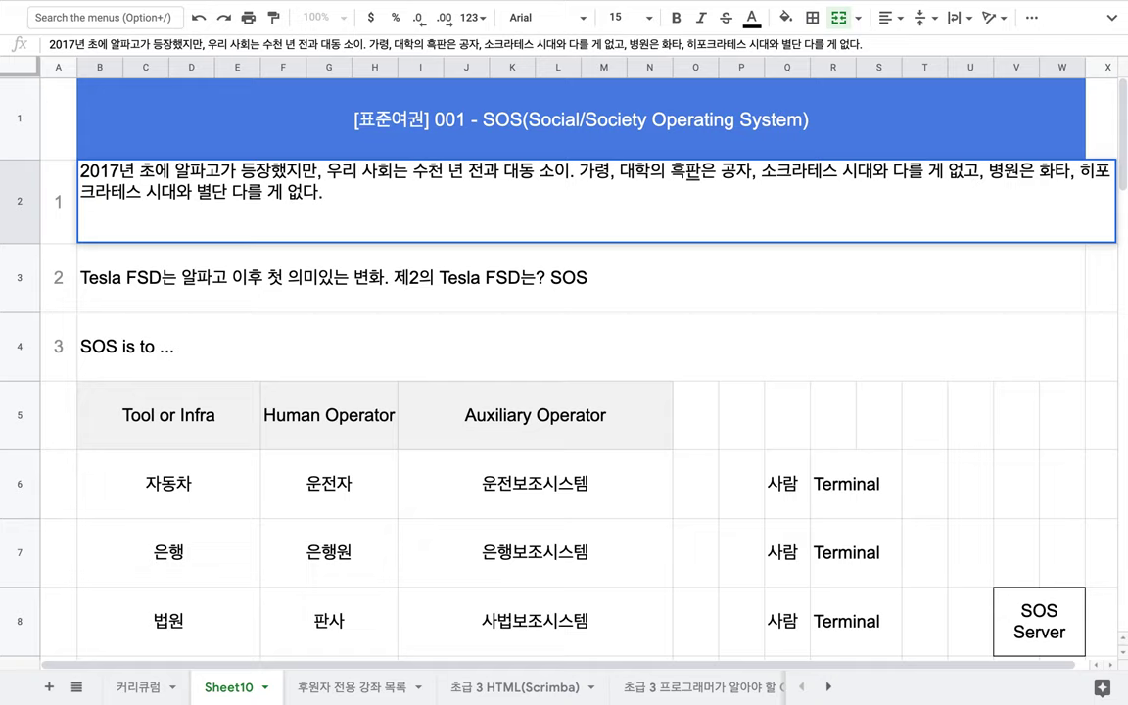
pyautogui.write('과 교수 바')
pyautogui.write('ㅇ식')
# Insert the word "과거" before "공자" in the first note.
pyautogui.click(809, 174)
pyautogui.write('과거')
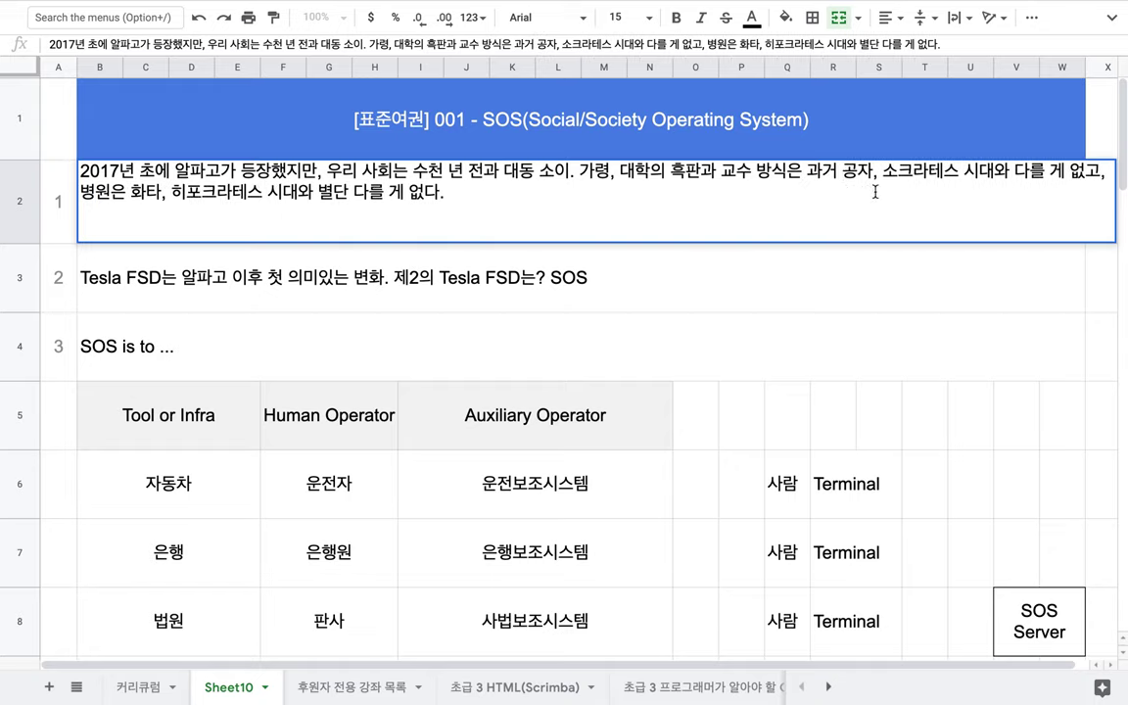
pyautogui.moveTo(898, 174); pyautogui.dragTo(943, 174)
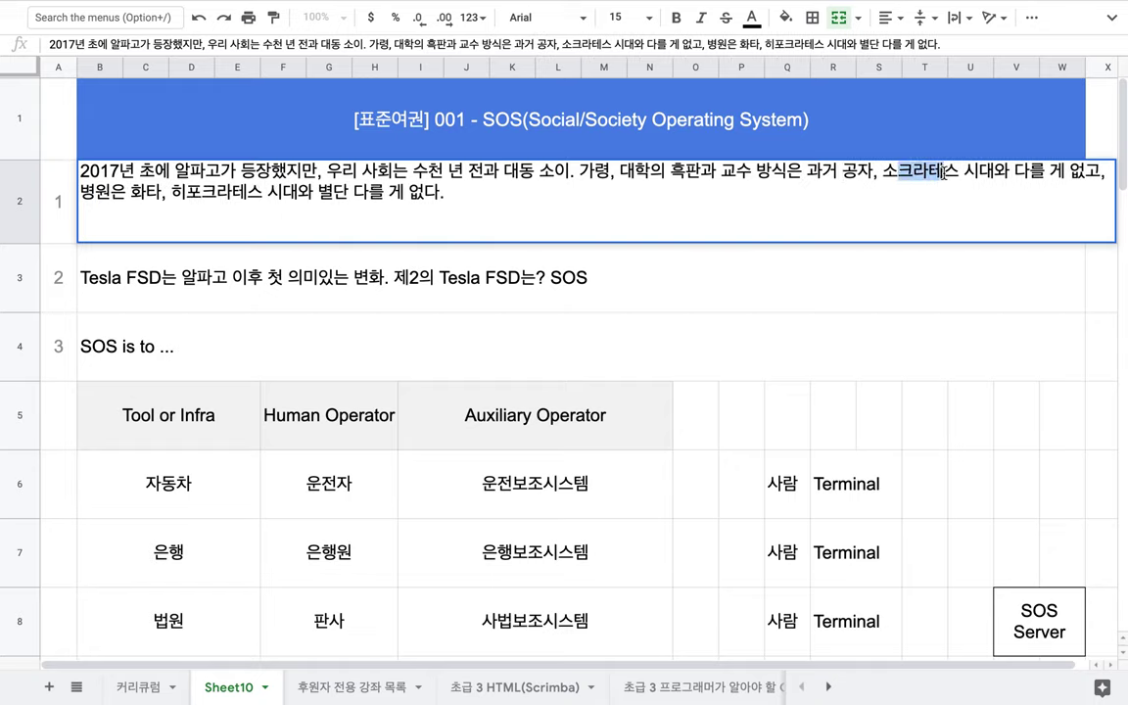
# In the first note, replace "병원은" with "병원의 진단과 처방 프로세스 역시" before "화타".
pyautogui.click(116, 199)
pyautogui.write('의 지')
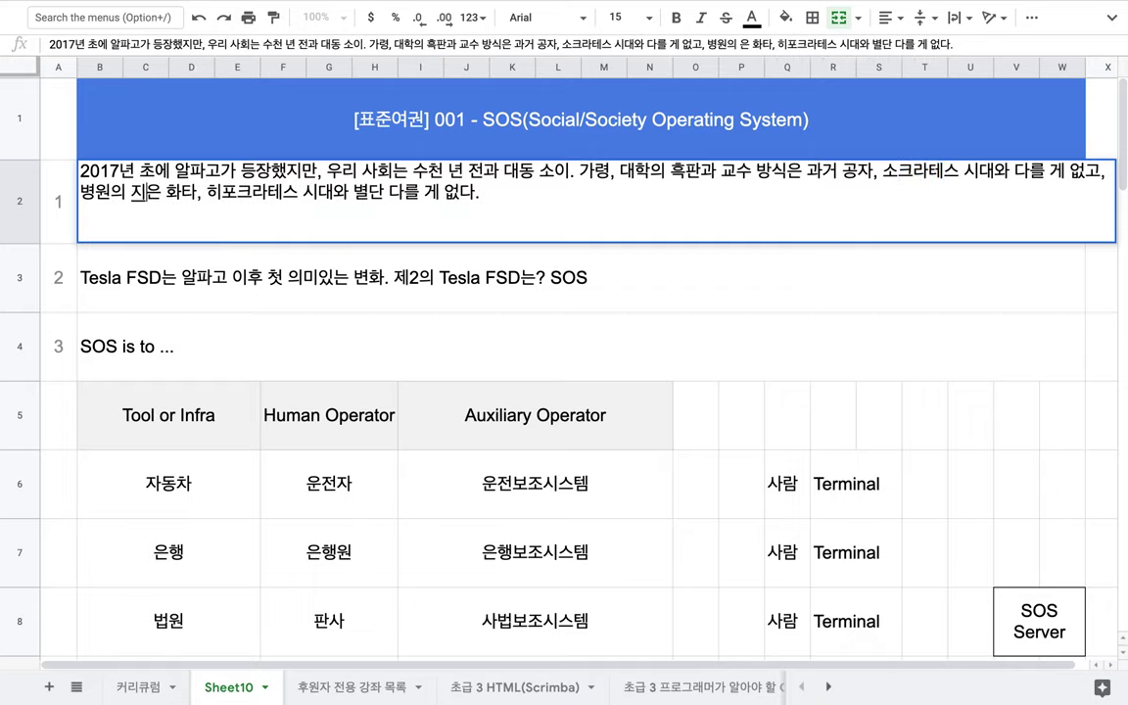
pyautogui.write('단과 처방 ')
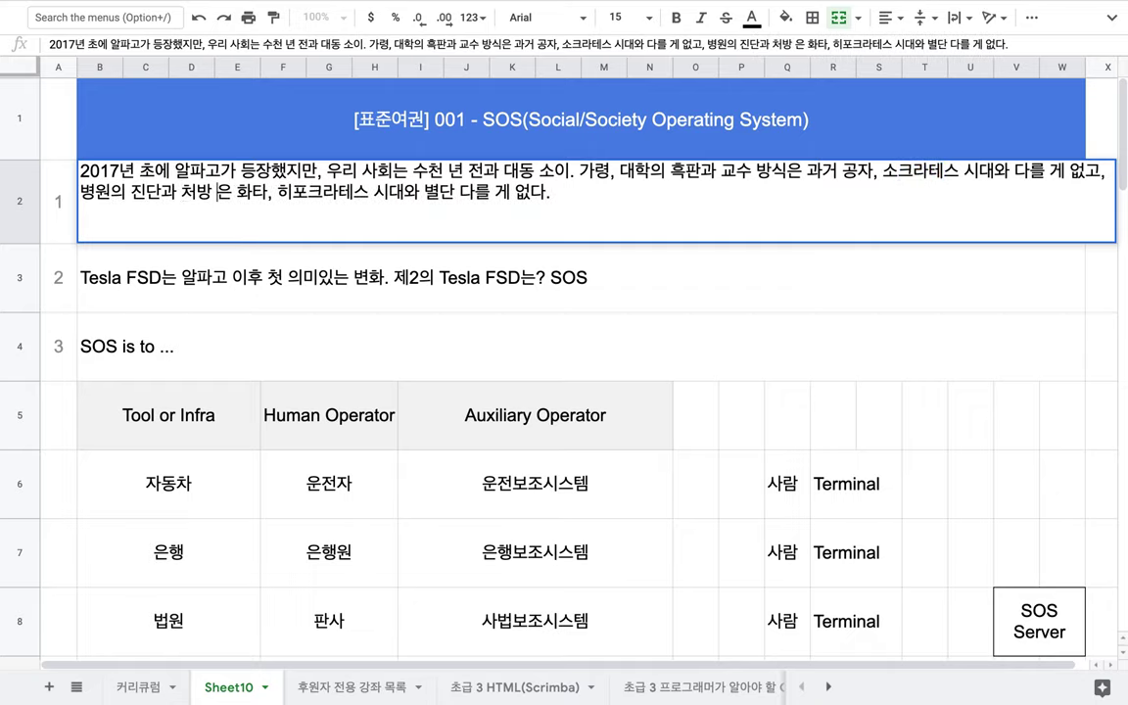
pyautogui.write('프로세느')
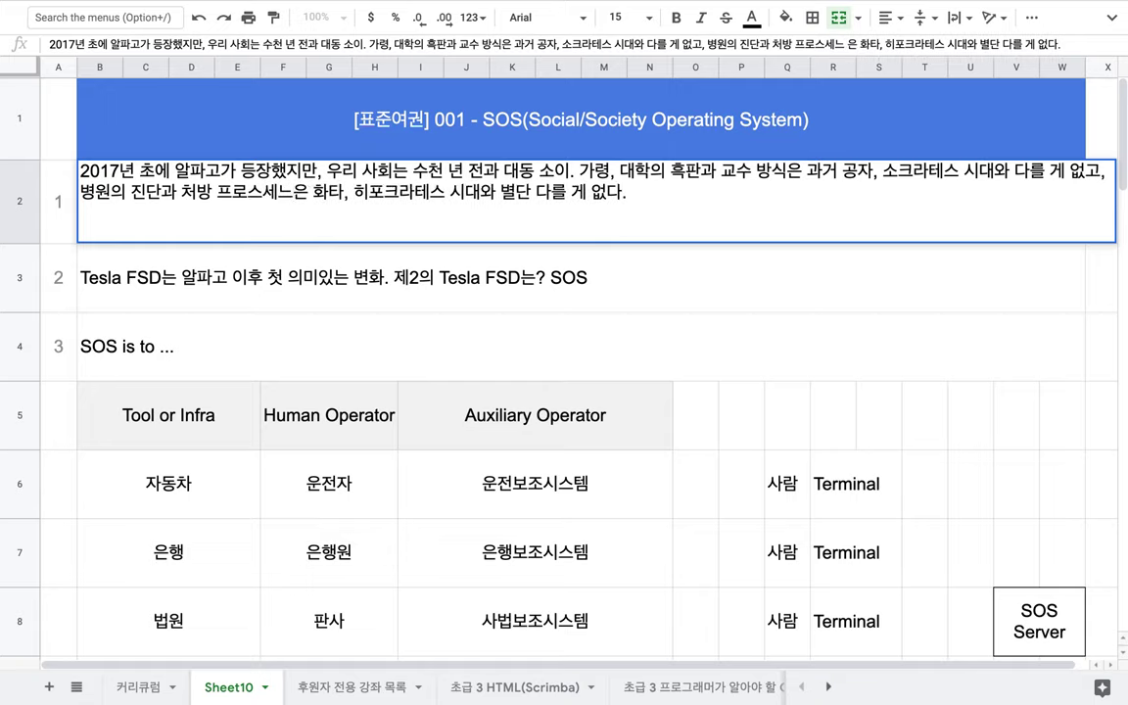
pyautogui.press('BackSpace')
pyautogui.press('BackSpace')
pyautogui.write('세스 역시')
pyautogui.press('Delete')
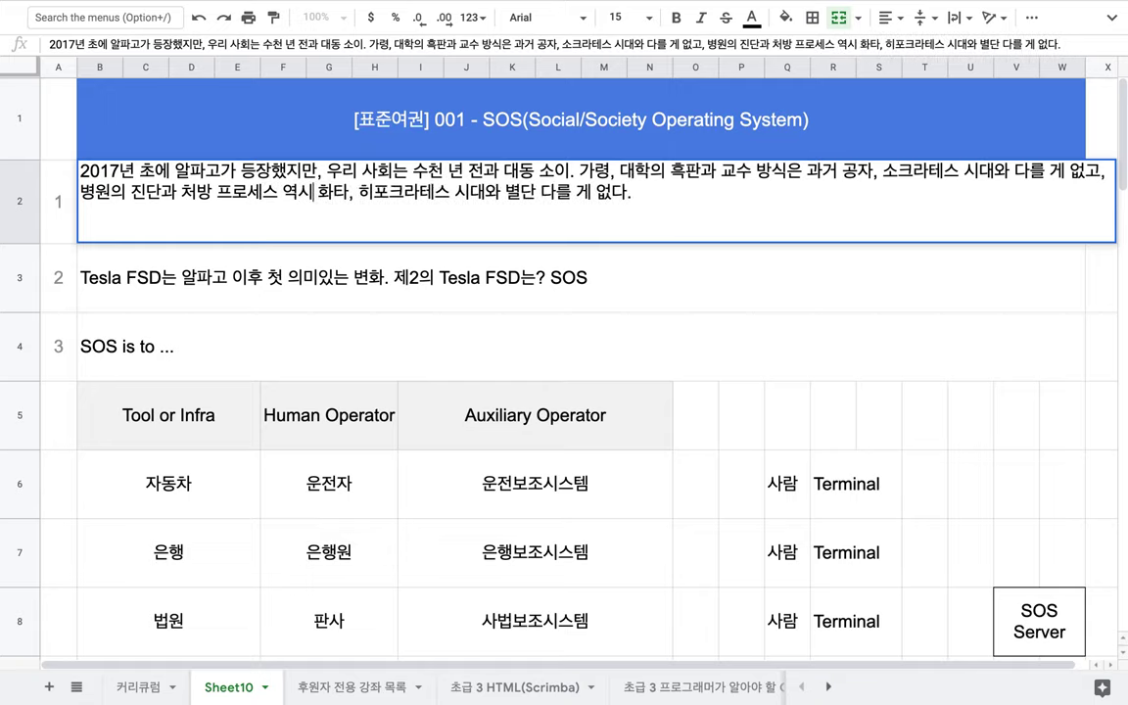
pyautogui.moveTo(315, 192); pyautogui.dragTo(348, 192)
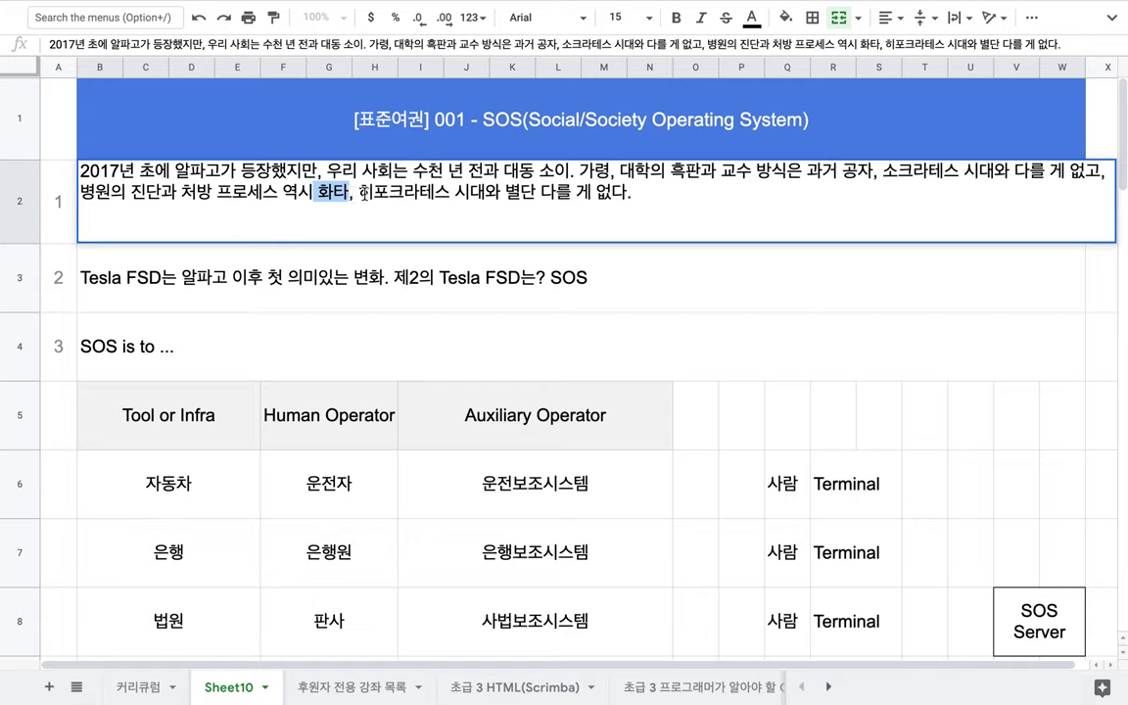
pyautogui.moveTo(359, 192); pyautogui.dragTo(454, 192)
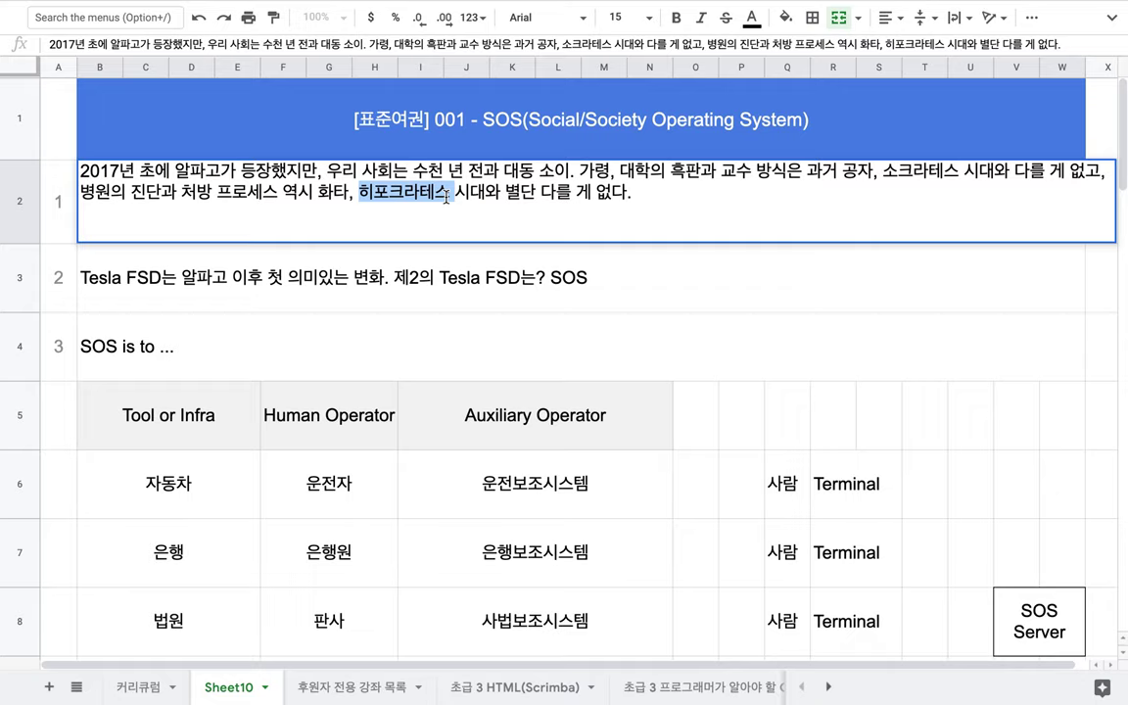
# Append the sentence "모든 프로세스의 중심에 사람이 있다." to the end of the first note.
pyautogui.click(665, 196)
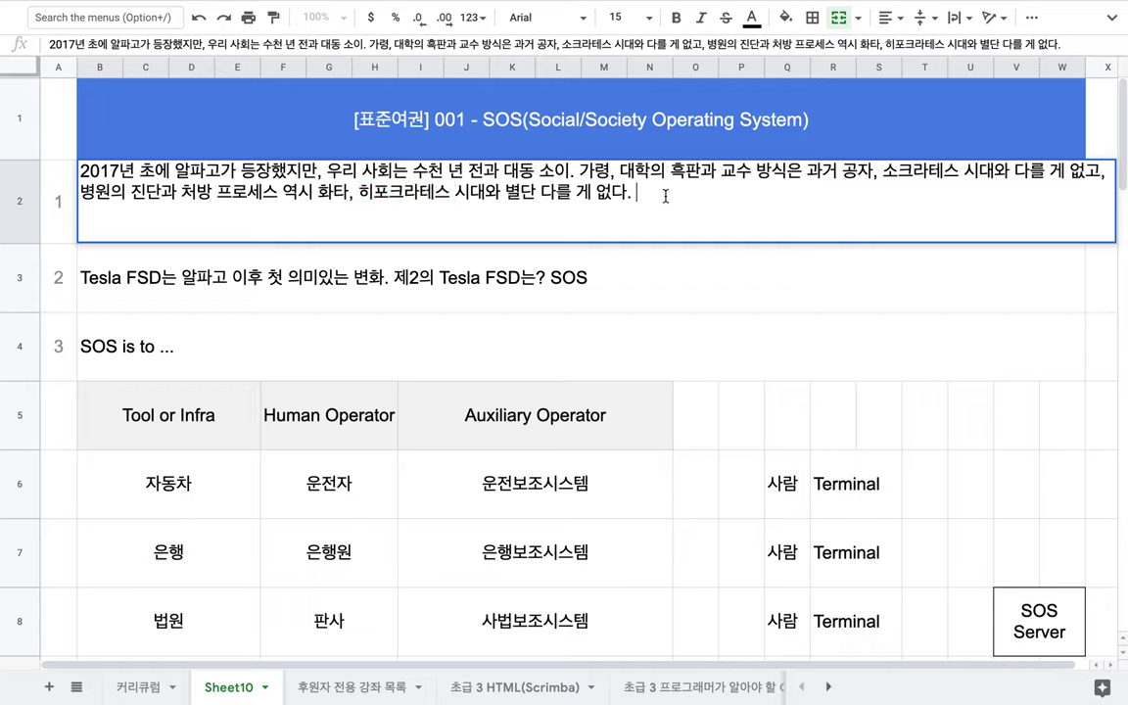
pyautogui.write('모든 프로세스의 중심ㅇ')
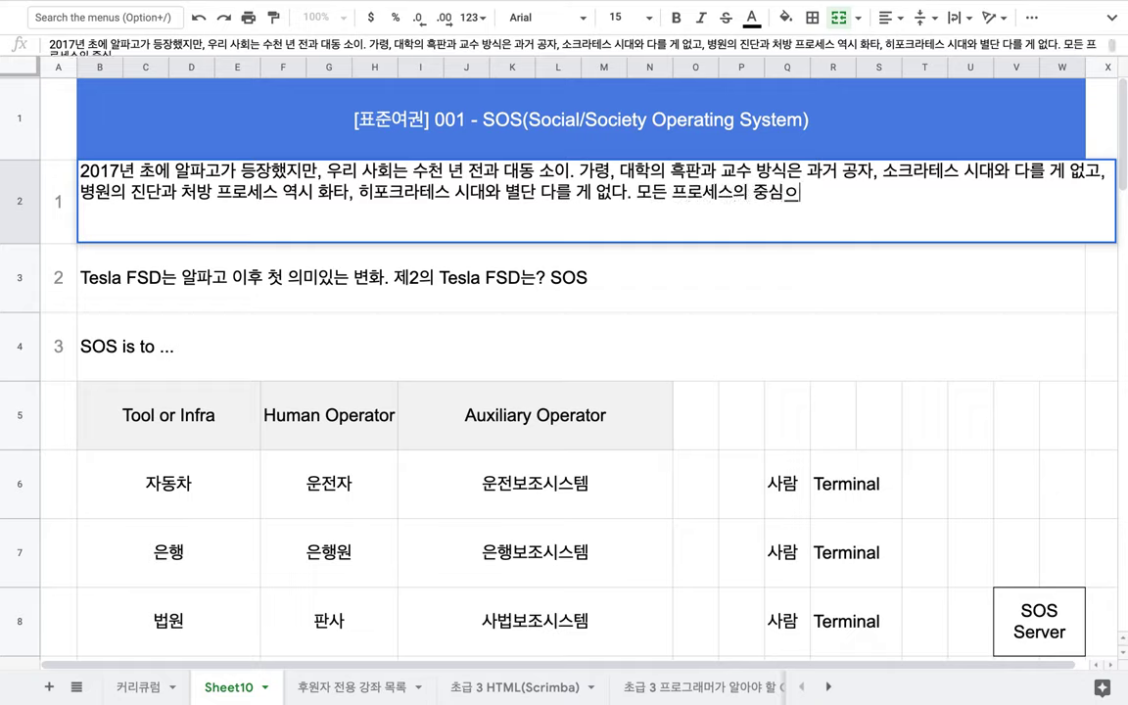
pyautogui.press('BackSpace')
pyautogui.write('에 사람이 있다.')
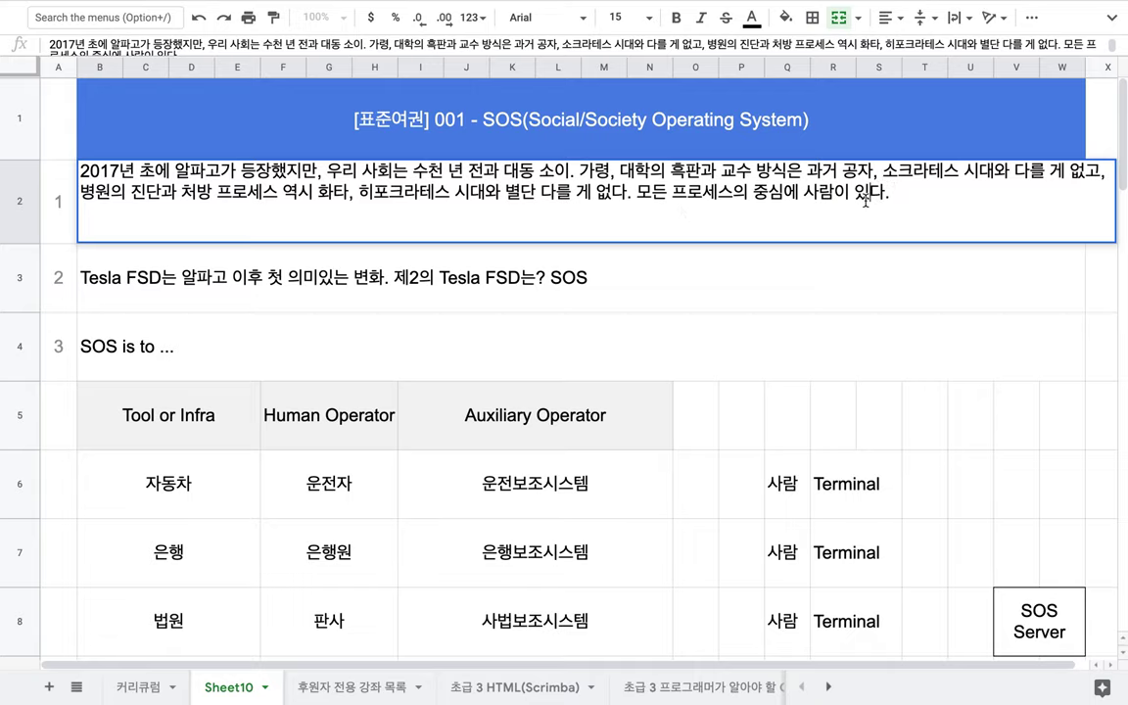
pyautogui.moveTo(637, 192); pyautogui.dragTo(893, 191)
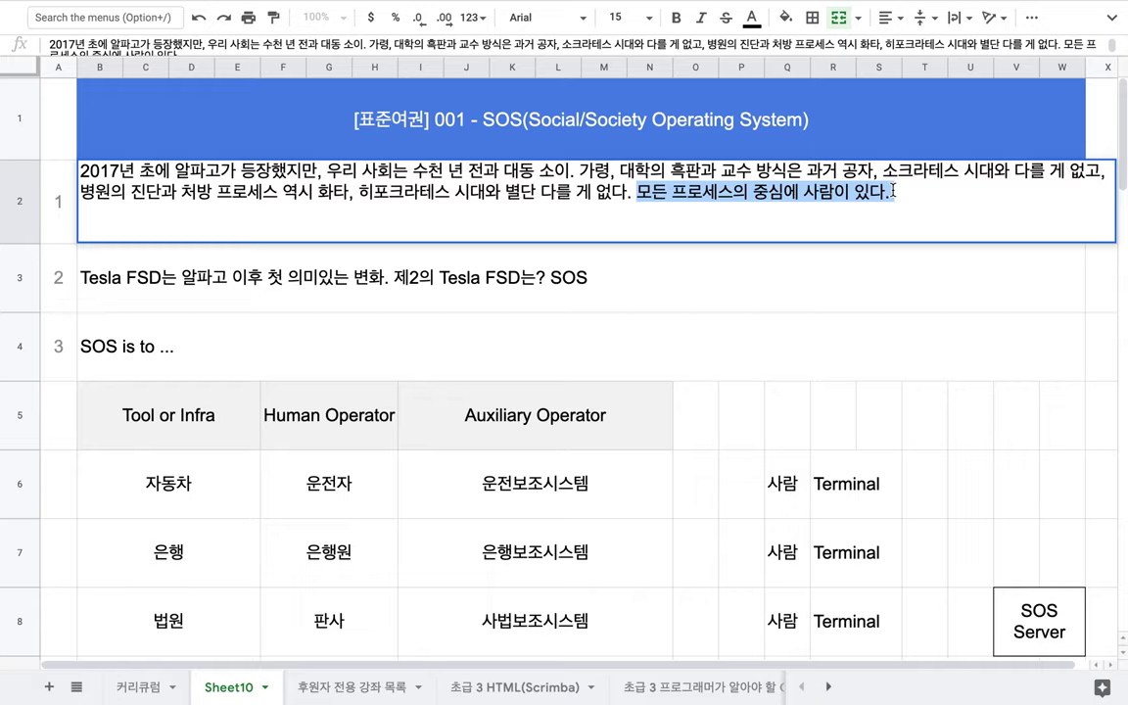
# Complete the second note's ending after "SOS" with "is to be the second FSD of Tesla.".
pyautogui.click(746, 268)
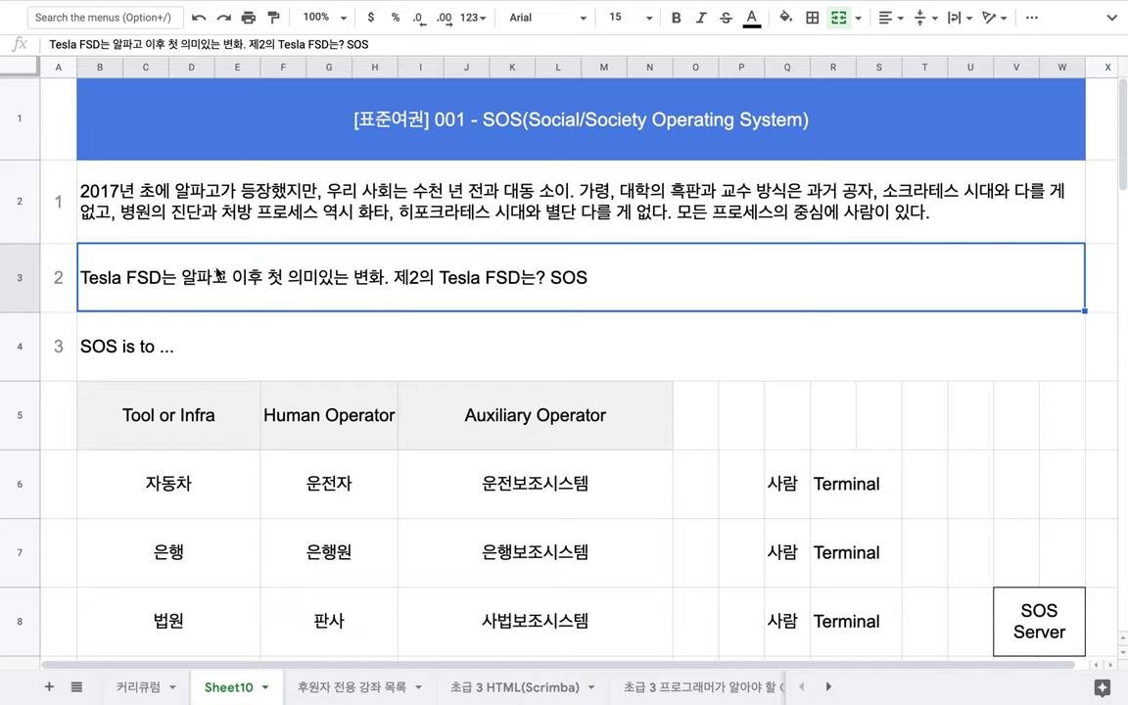
pyautogui.doubleClick(147, 263)
pyautogui.moveTo(159, 256); pyautogui.dragTo(125, 254)
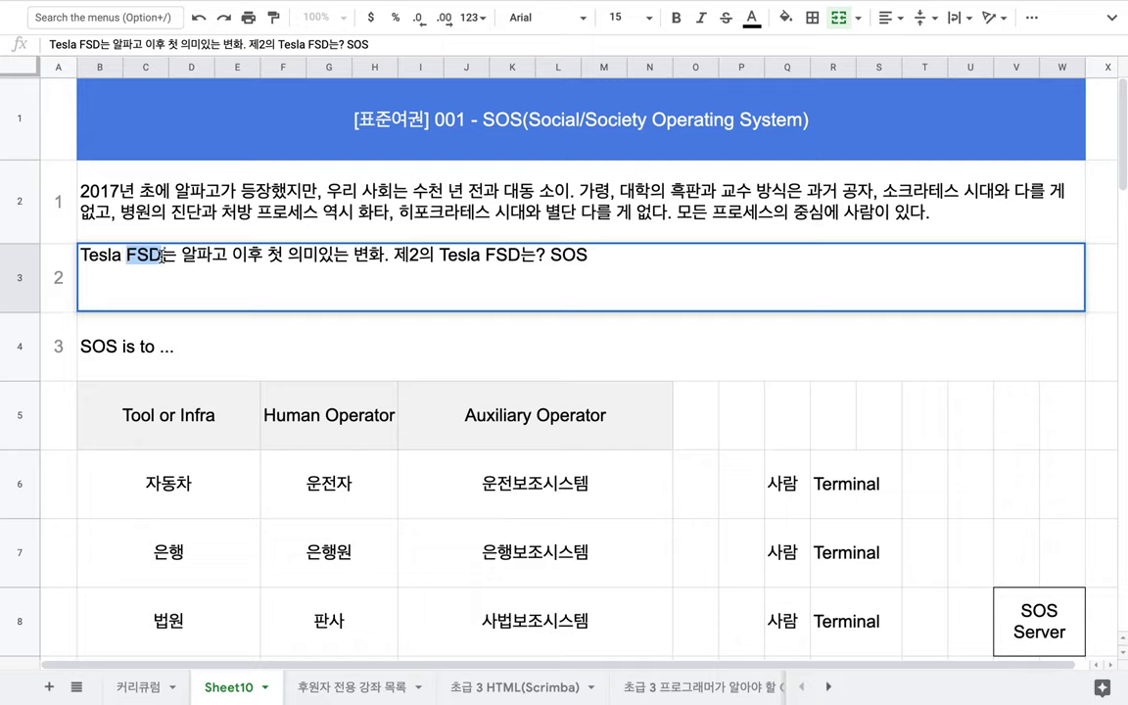
pyautogui.moveTo(394, 254); pyautogui.dragTo(526, 256)
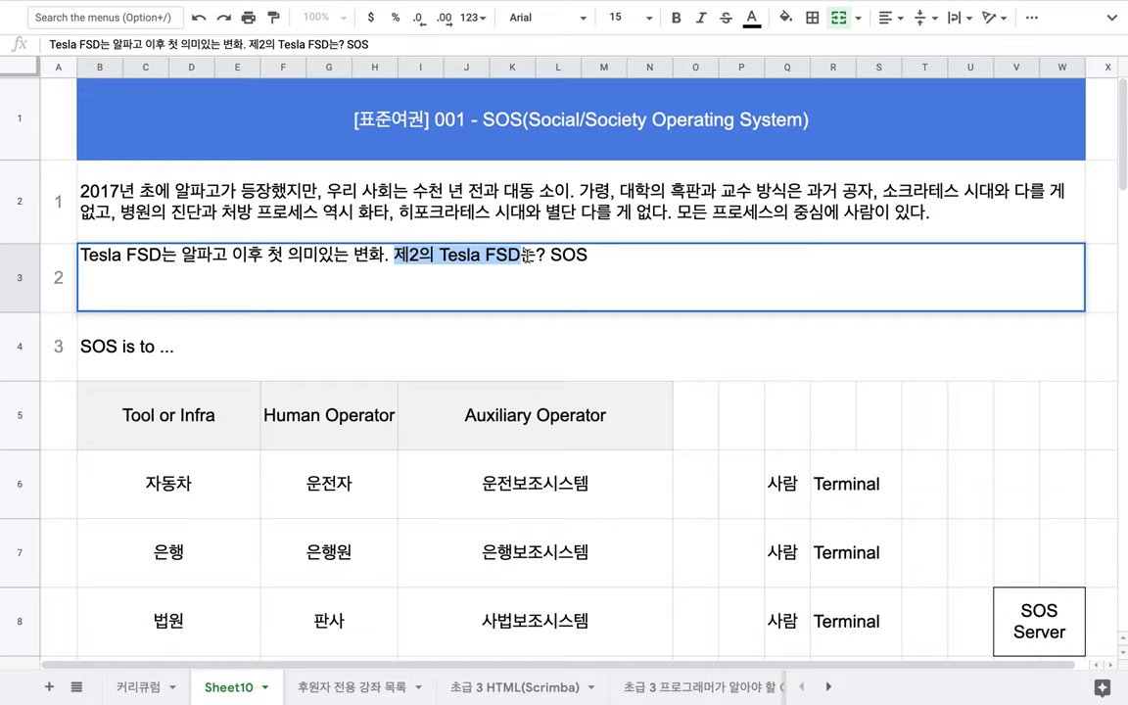
pyautogui.click(582, 255)
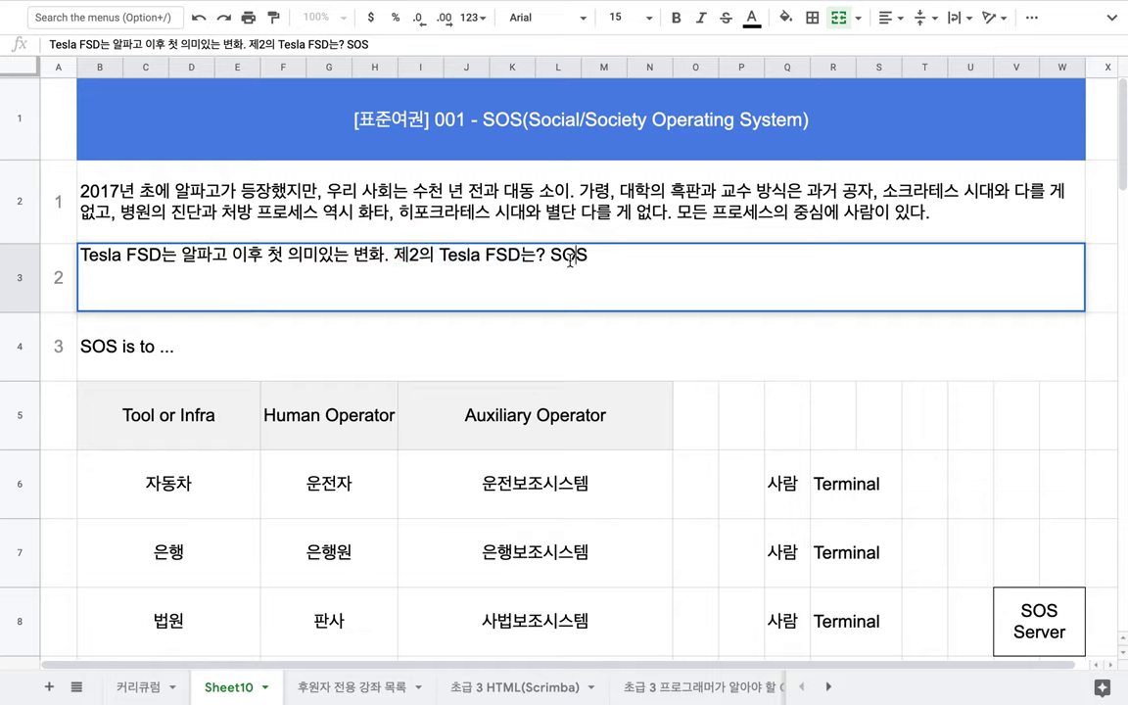
pyautogui.write('나')
pyautogui.press('BackSpace')
pyautogui.press('BackSpace')
pyautogui.write('is to be the s')
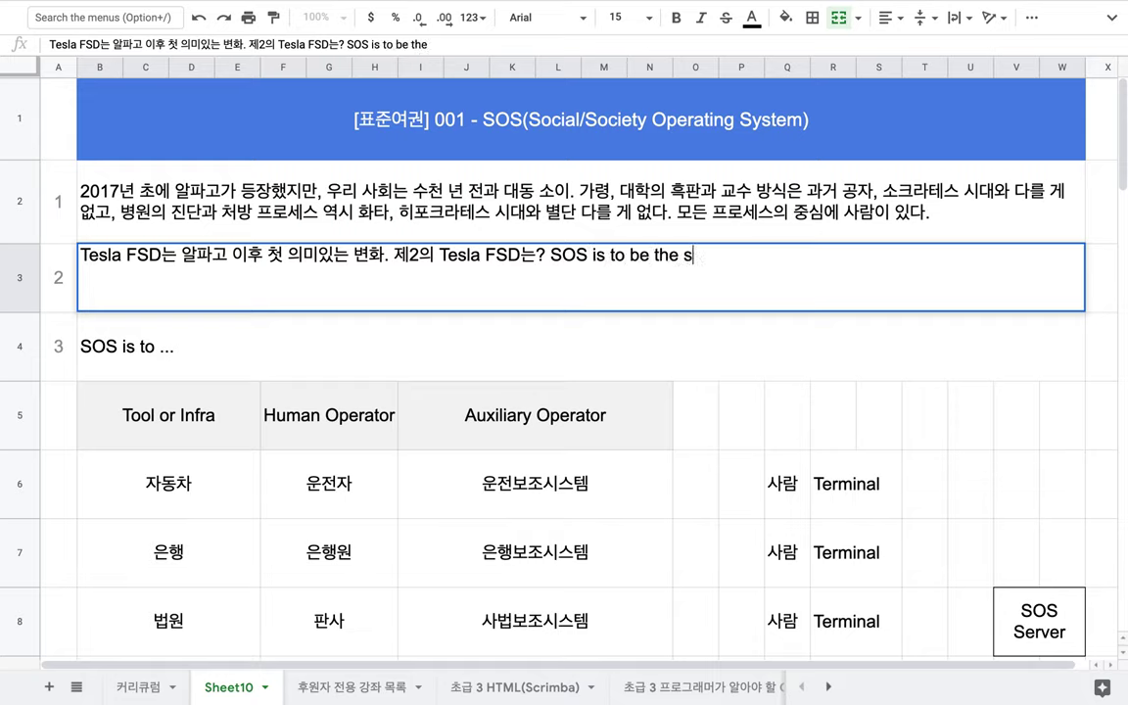
pyautogui.write('econd FS')
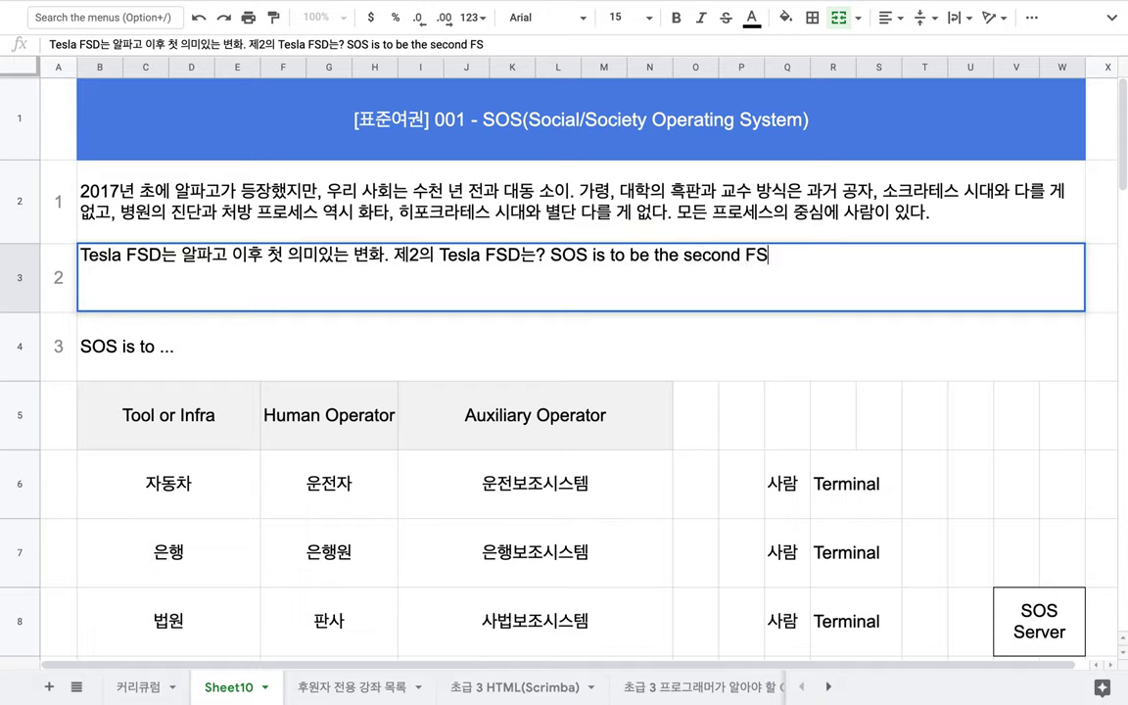
pyautogui.write('D of Tesla.')
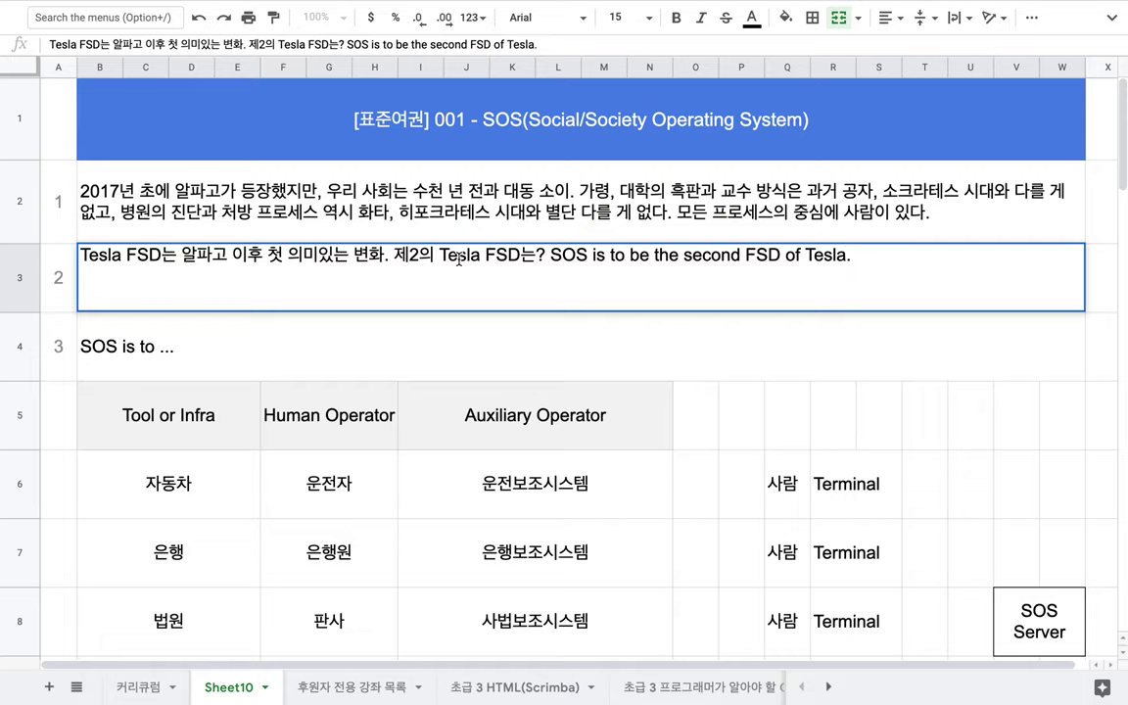
pyautogui.moveTo(455, 256); pyautogui.dragTo(527, 256)
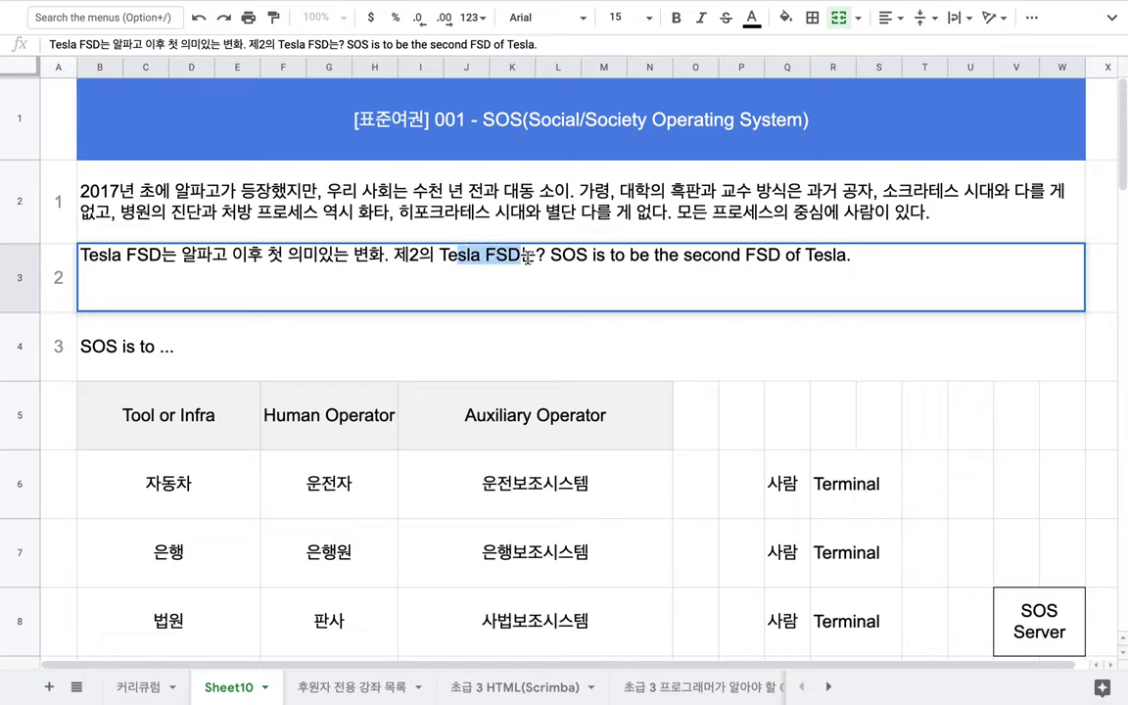
# Change the Human Operator entry in the 자동차 row to "사람 운전자".
pyautogui.click(235, 505)
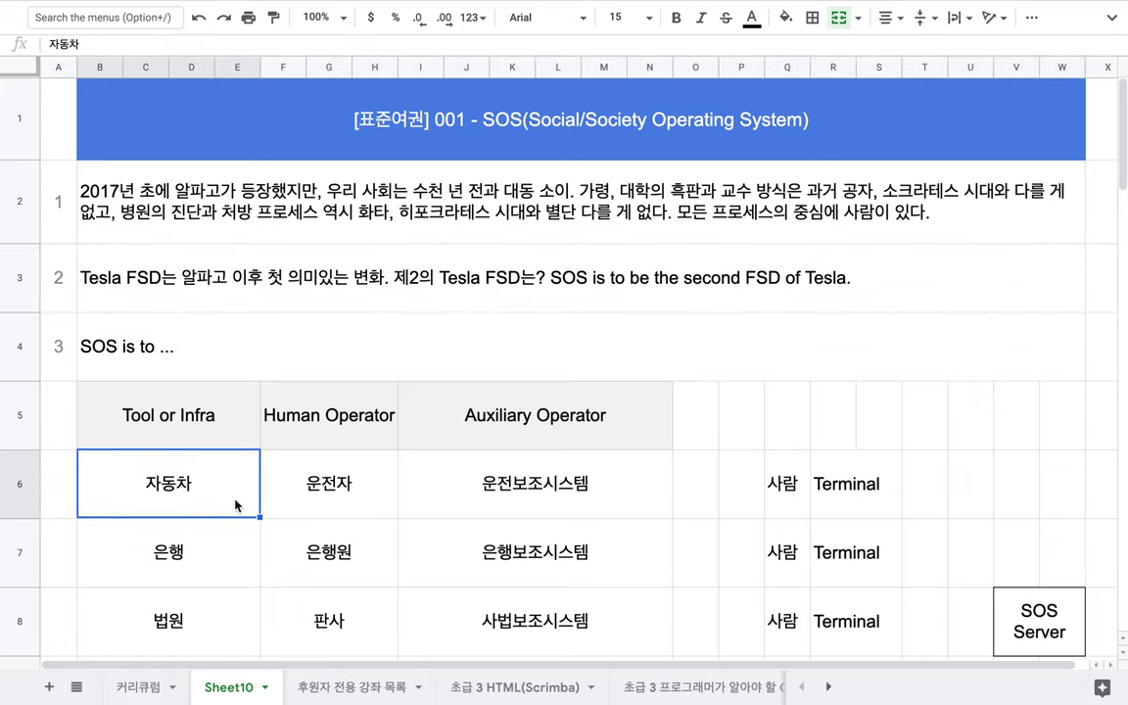
pyautogui.click(307, 511)
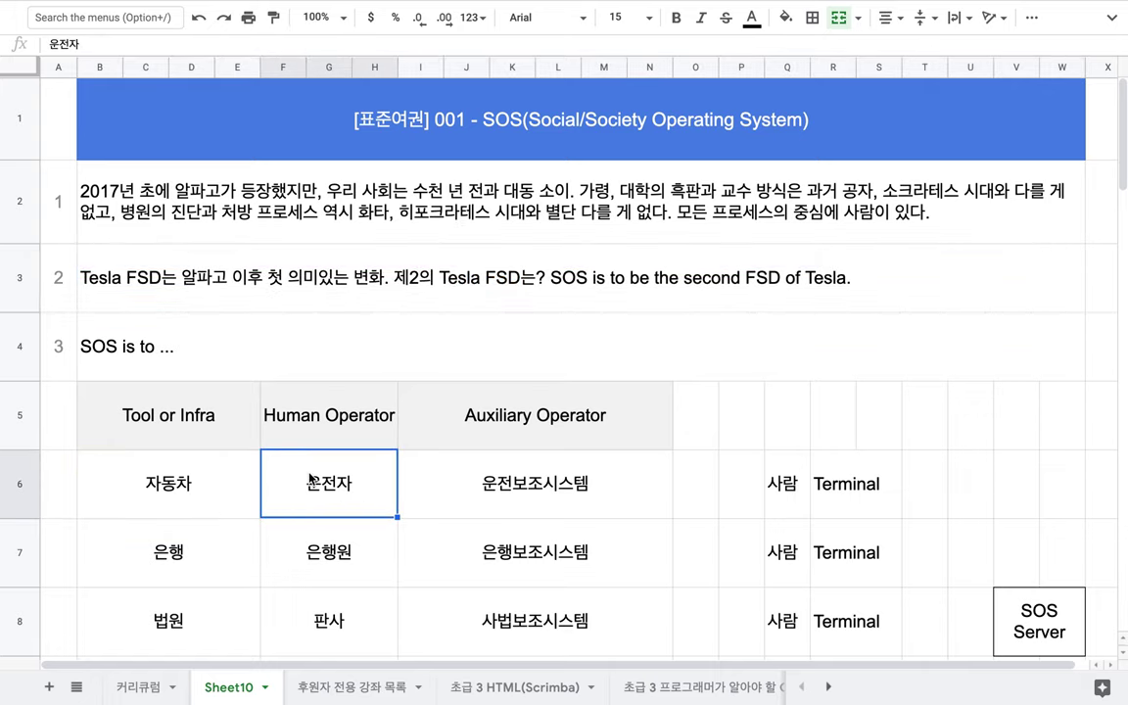
pyautogui.doubleClick(311, 494)
pyautogui.write('사람')
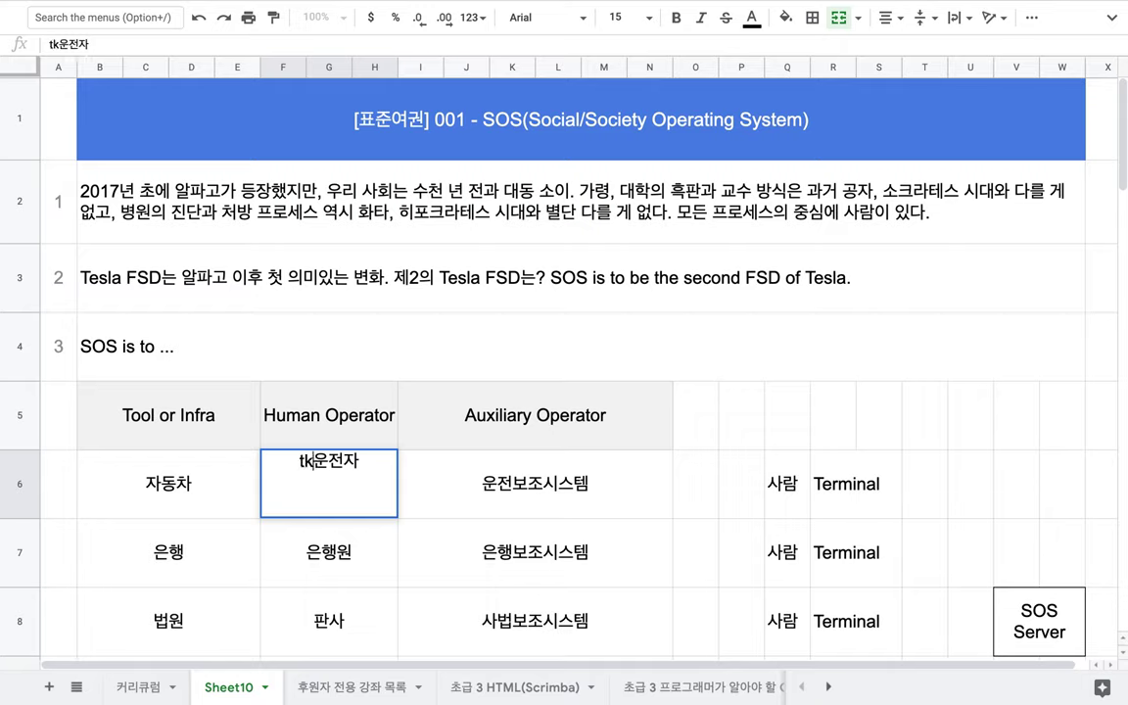
pyautogui.press('Right')
pyautogui.press('Right')
pyautogui.press('Right')
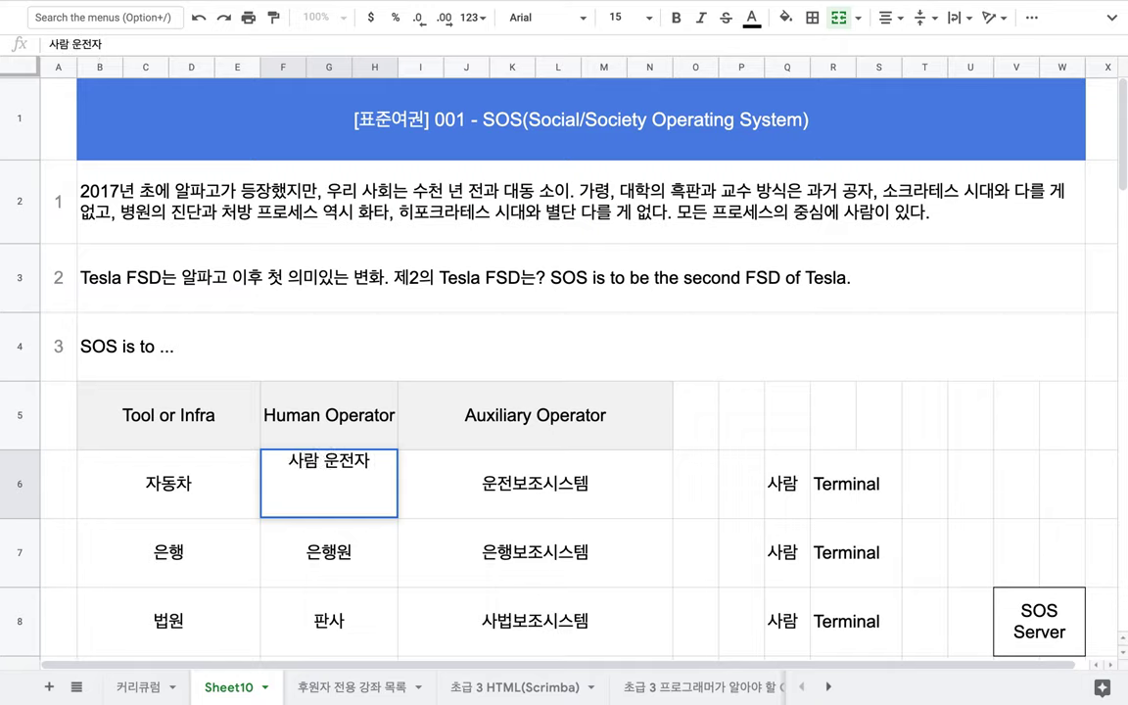
# Change the Auxiliary Operator entry in the 자동차 row to "FSD 운전보조시스템".
pyautogui.click(448, 498)
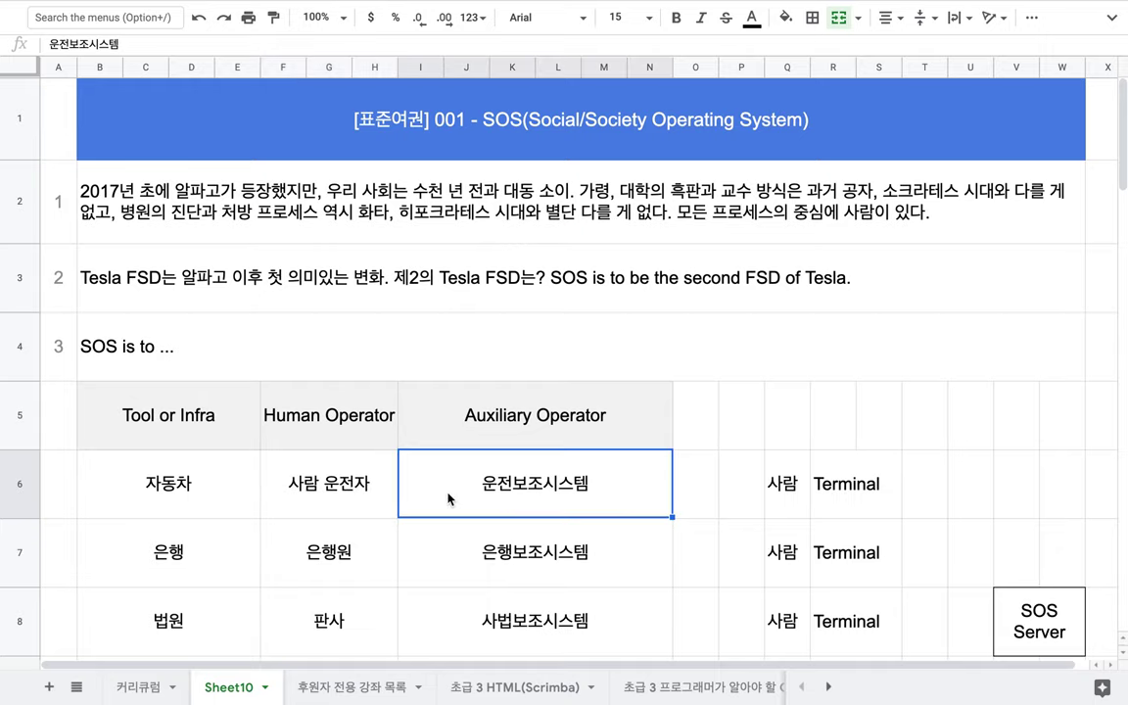
pyautogui.doubleClick(448, 498)
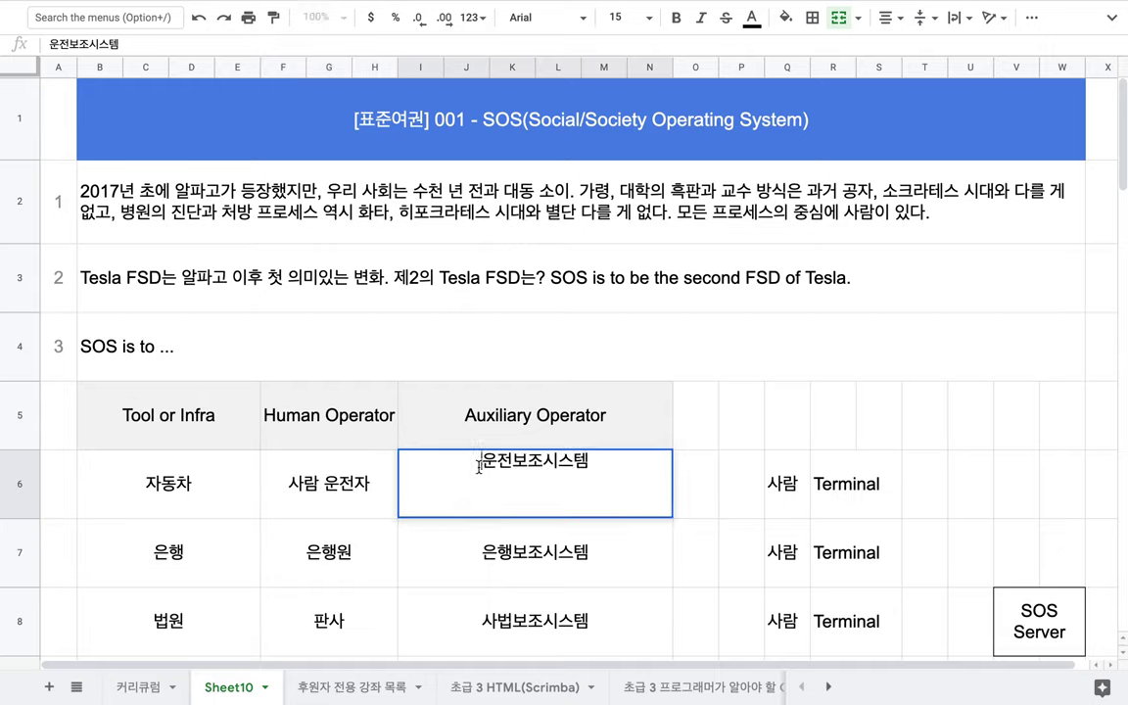
pyautogui.write('FSD')
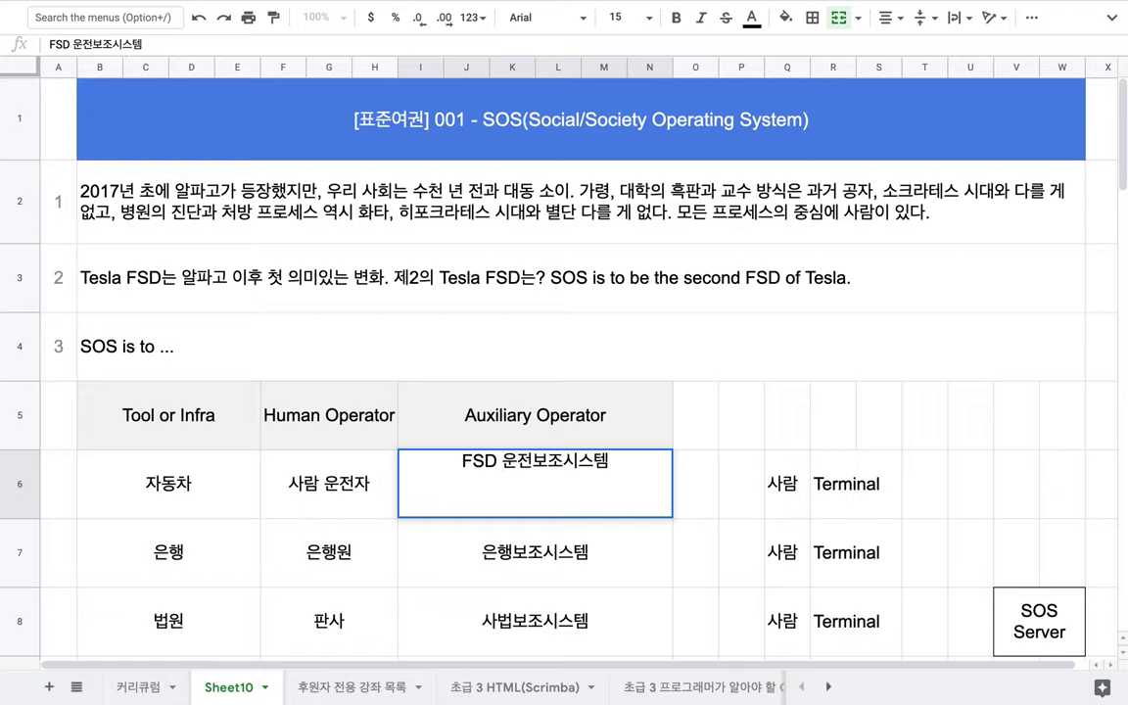
# In the 자동차 row, append "10%" to the Human Operator entry and "90%" to the Auxiliary Operator entry, and select both cells.
pyautogui.click(377, 495)
pyautogui.doubleClick(377, 494)
pyautogui.write('10')
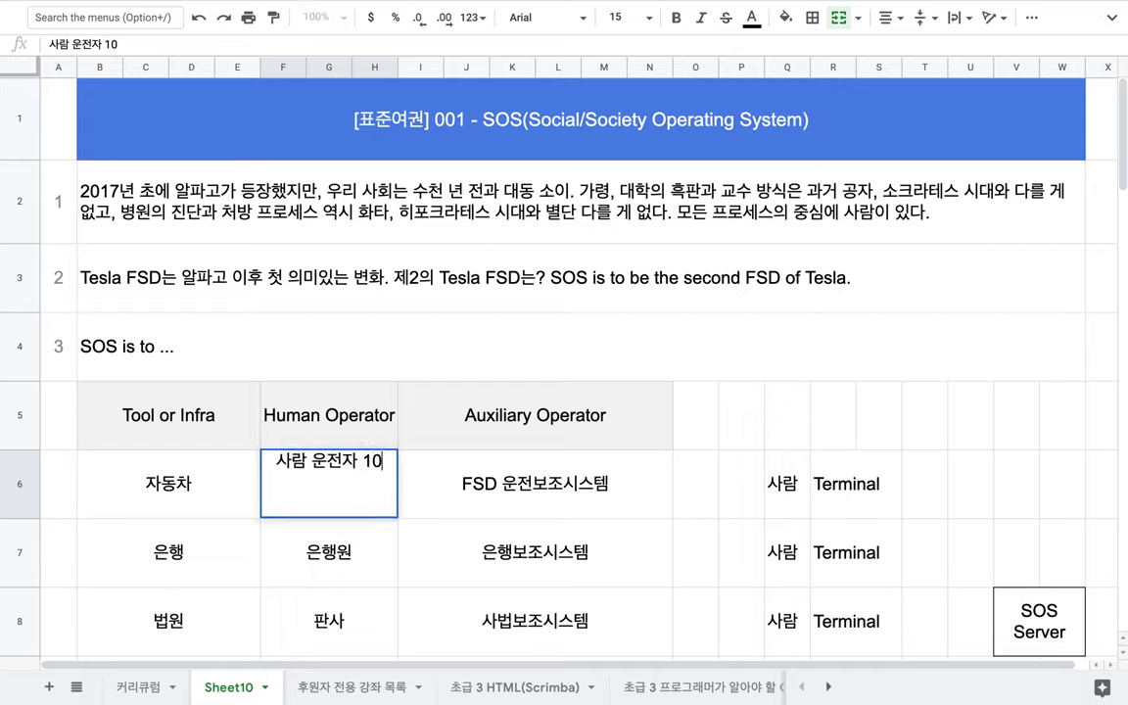
pyautogui.write('%')
pyautogui.doubleClick(535, 484)
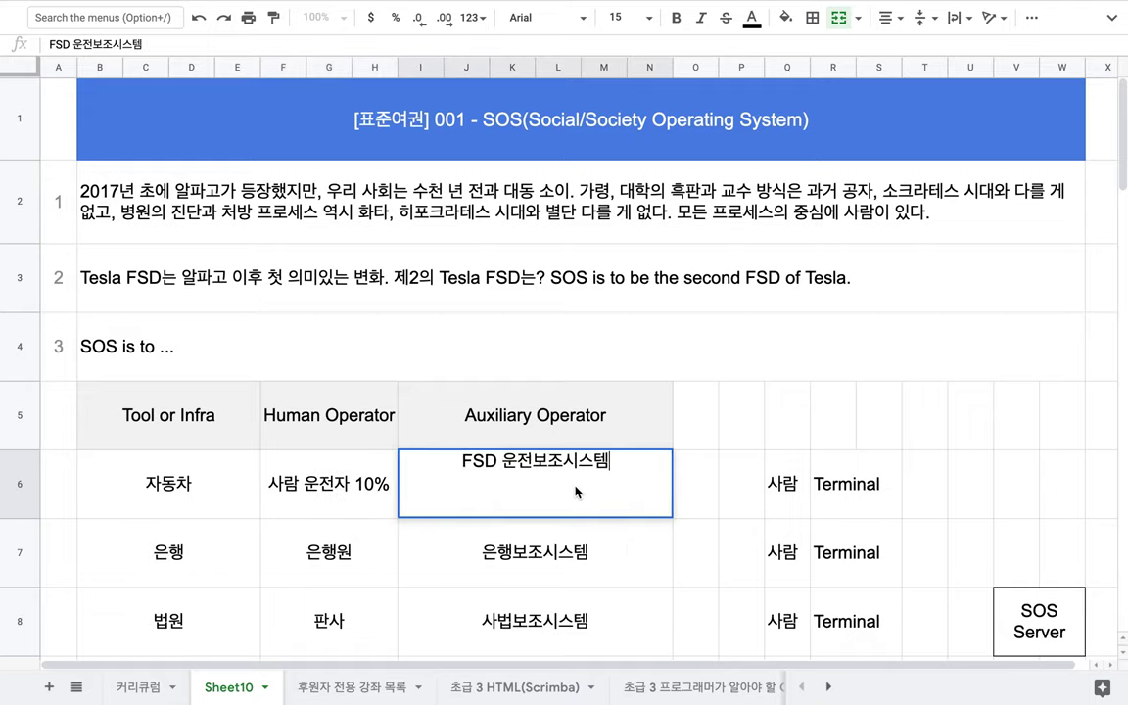
pyautogui.write('90%')
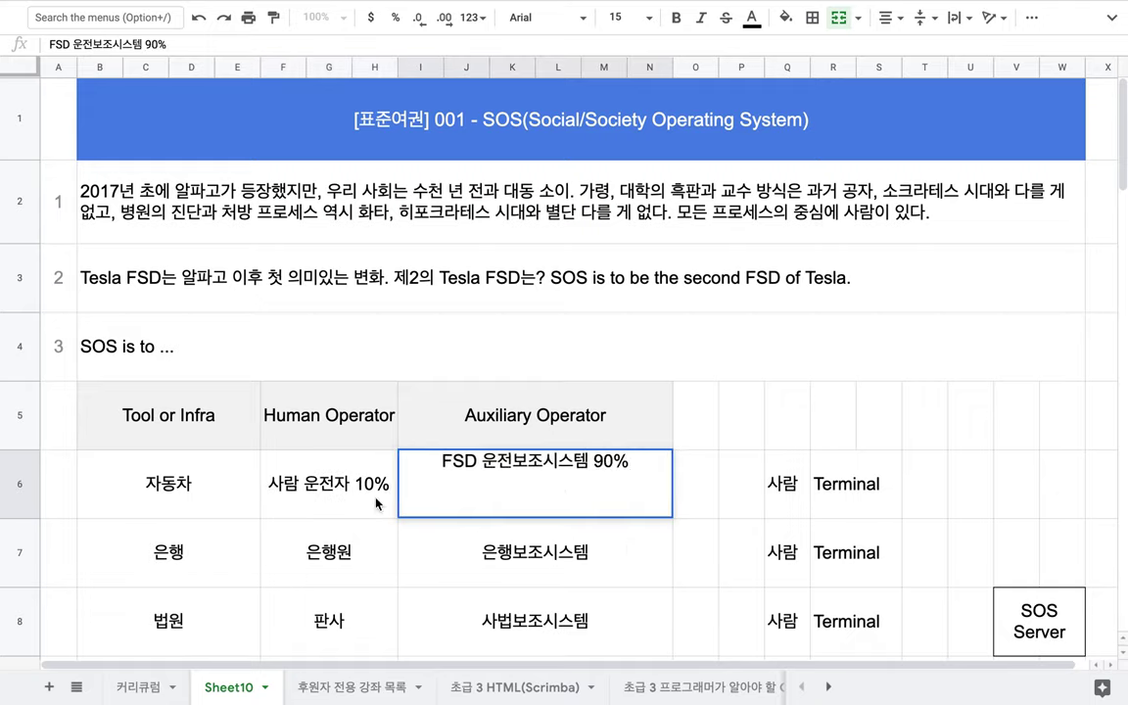
pyautogui.click(343, 458)
pyautogui.moveTo(296, 492); pyautogui.dragTo(500, 486)
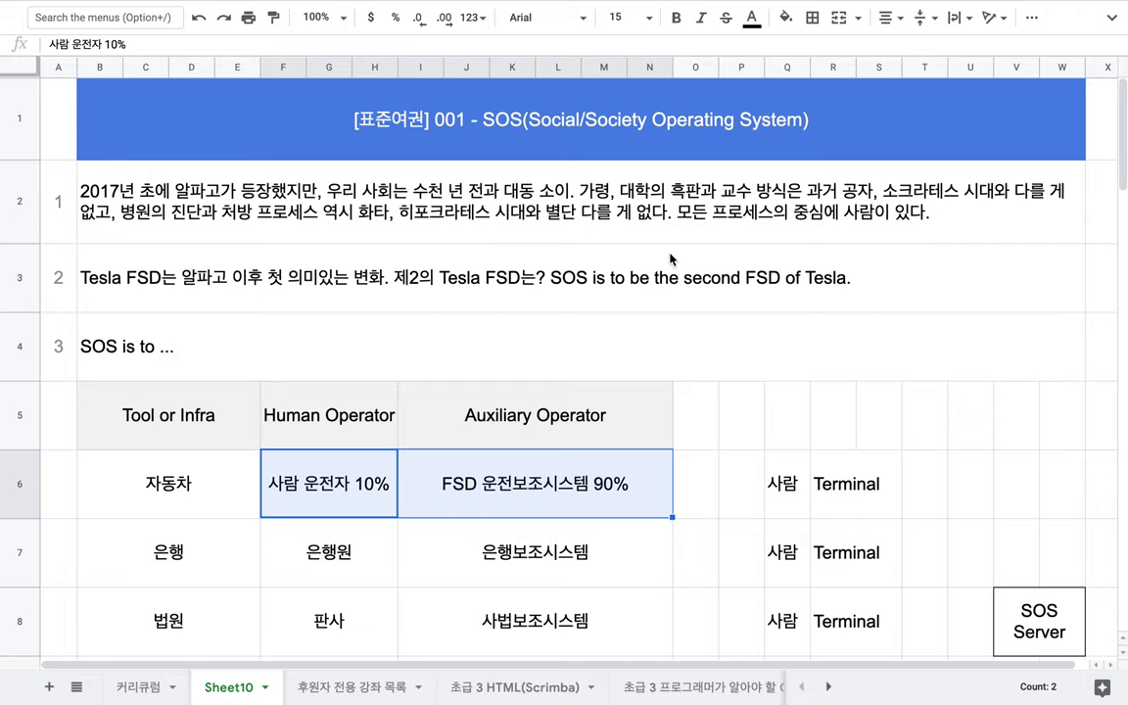
# Append "=> FSD" to the end of the first note, after its closing sentence "모든 프로세스의 중심에 사람이 있다.".
pyautogui.doubleClick(617, 202)
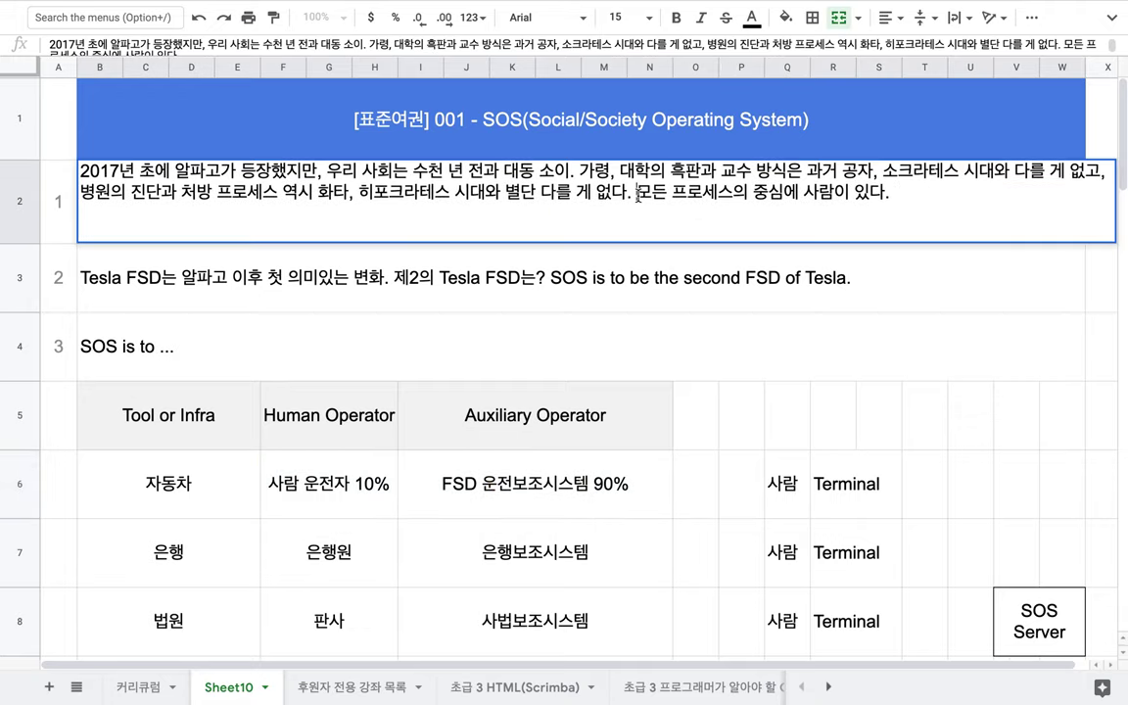
pyautogui.moveTo(636, 193); pyautogui.dragTo(889, 193)
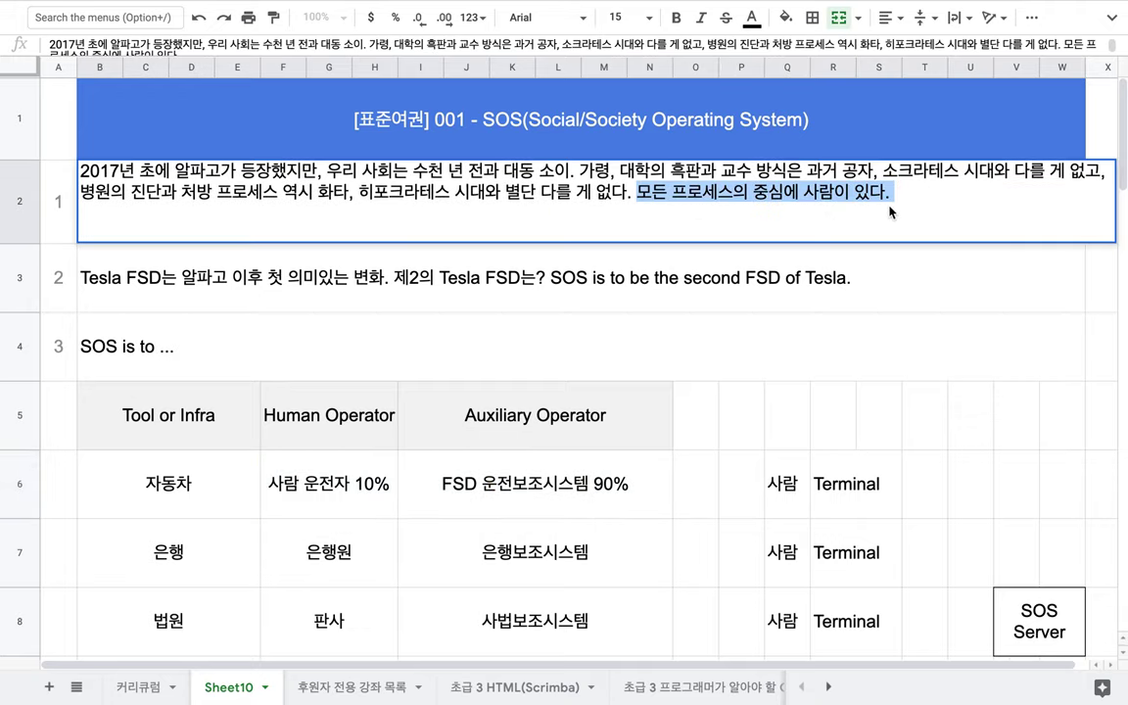
pyautogui.click(896, 193)
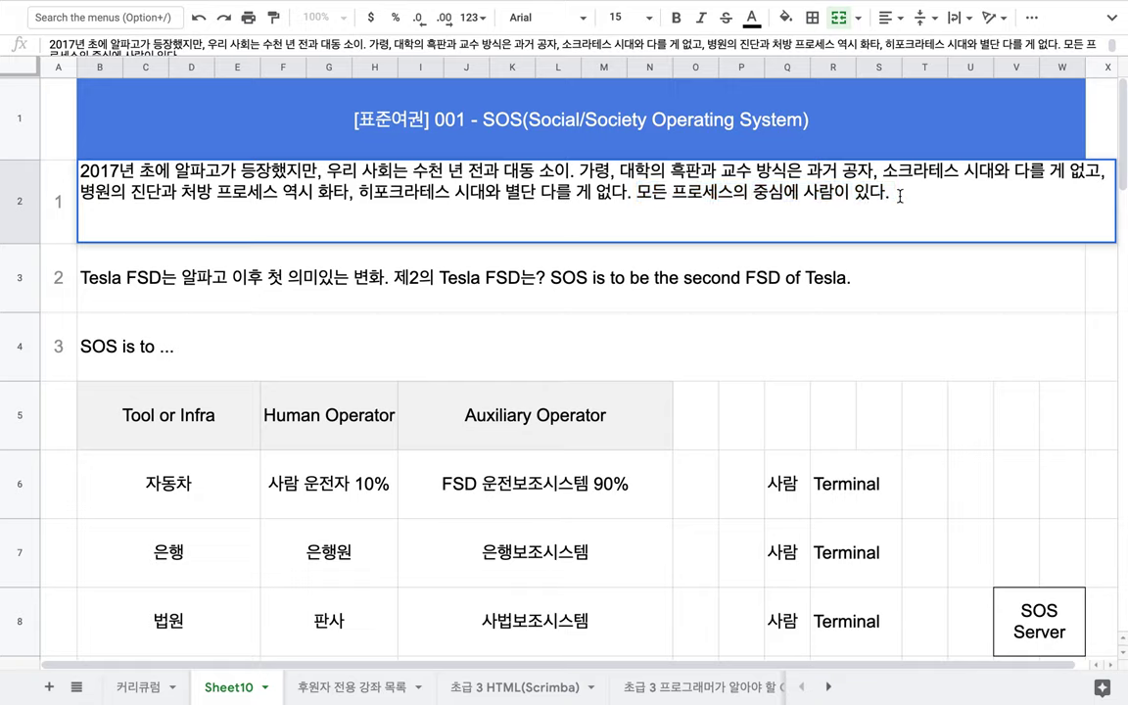
pyautogui.write('=> ㄹㄴㅇ')
pyautogui.press('BackSpace')
pyautogui.press('BackSpace')
pyautogui.press('BackSpace')
pyautogui.write('FSD')
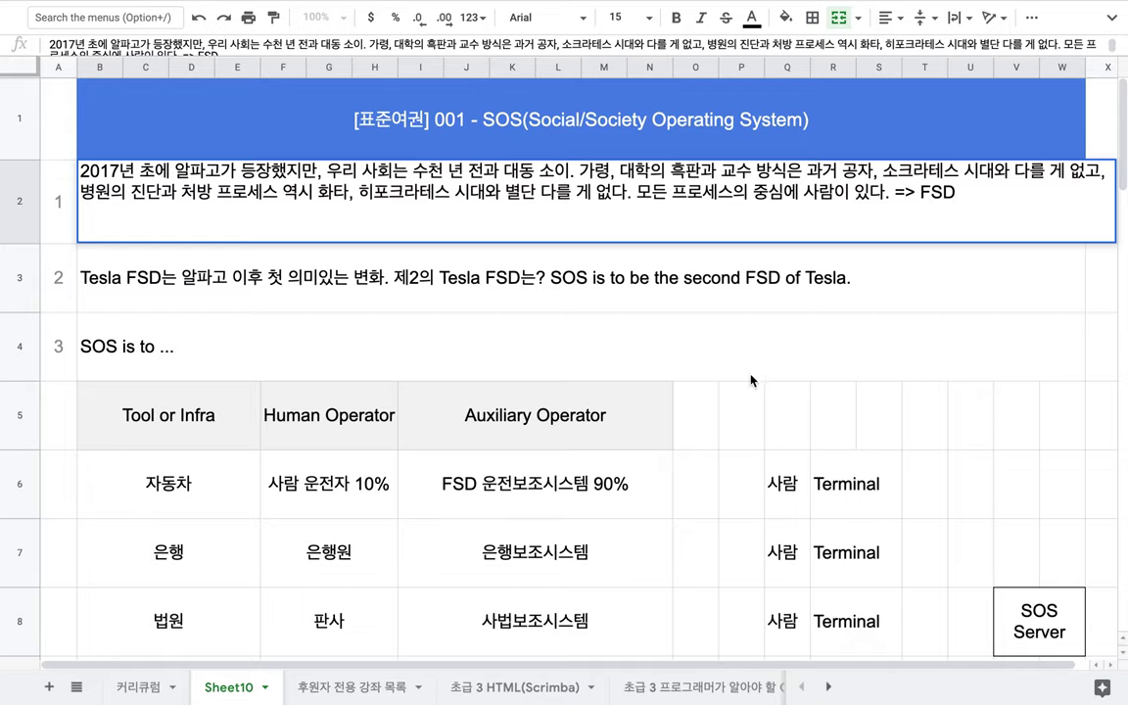
pyautogui.doubleClick(596, 486)
pyautogui.moveTo(543, 461); pyautogui.dragTo(584, 461)
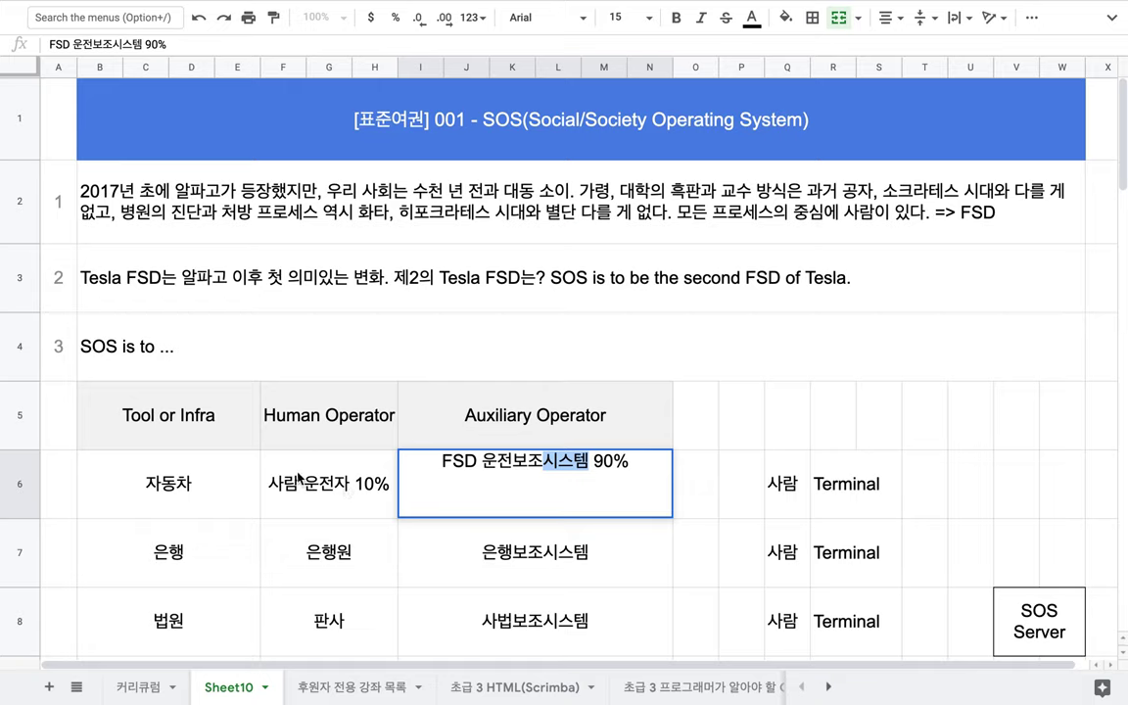
# In the third note, replace the ellipsis after "SOS is to" with "reform all kinds of".
pyautogui.doubleClick(199, 373)
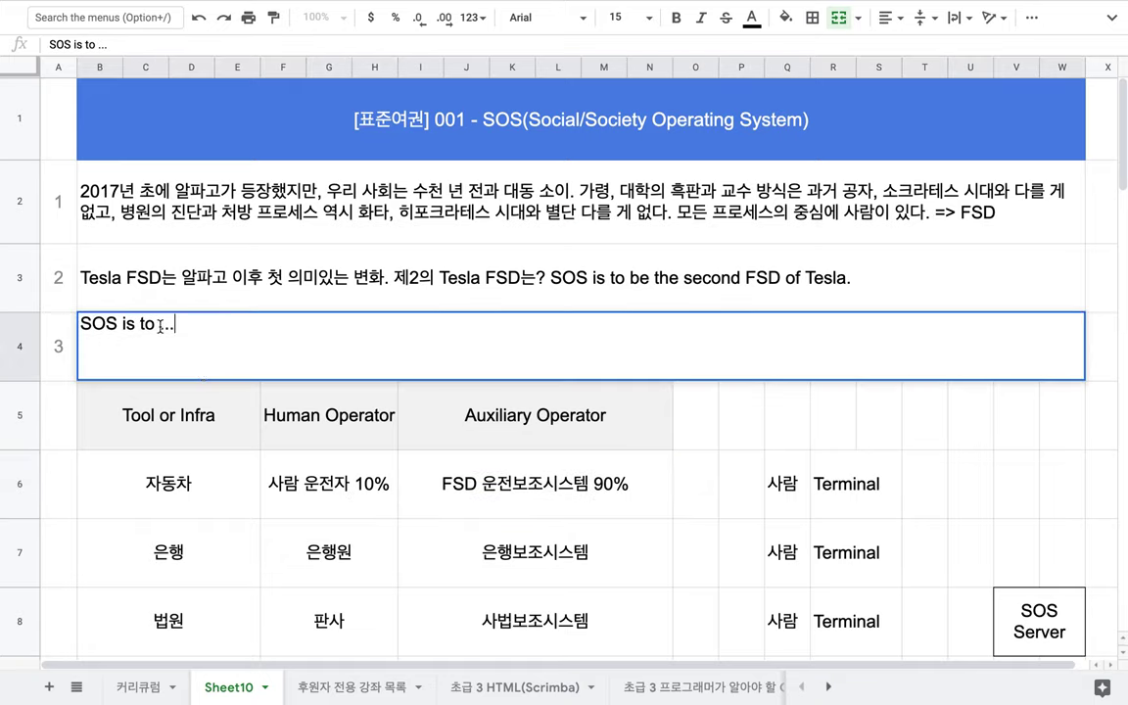
pyautogui.moveTo(159, 324); pyautogui.dragTo(190, 326)
pyautogui.write('reform all kink')
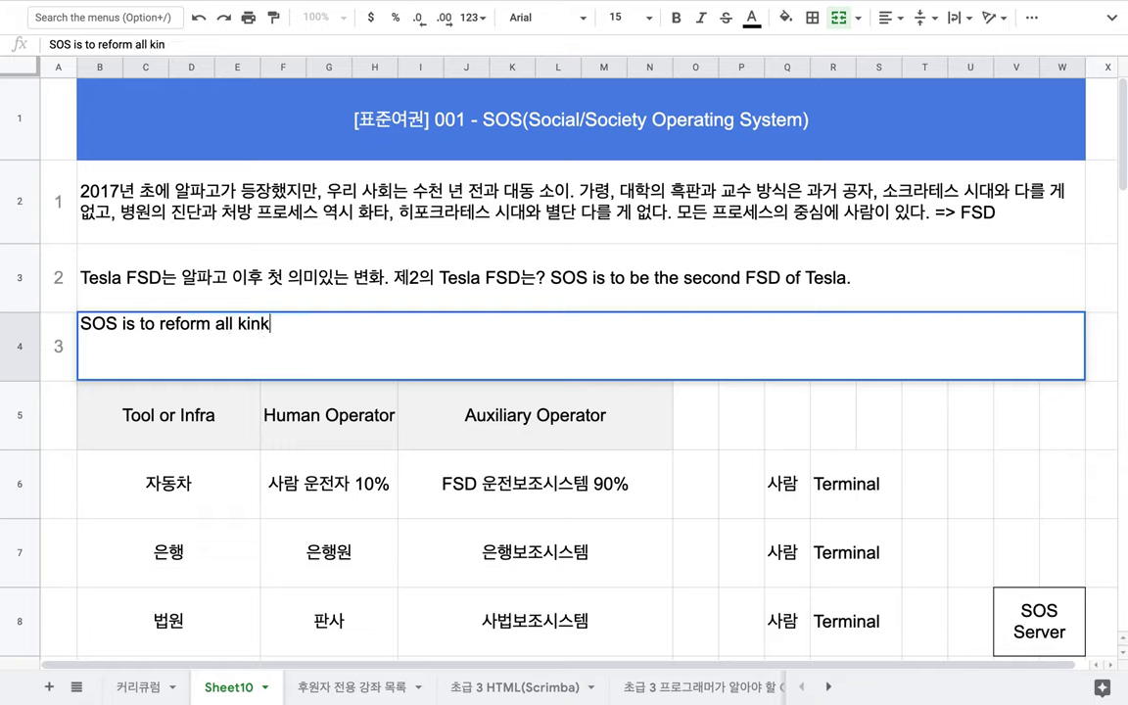
pyautogui.write('s')
pyautogui.press('BackSpace')
pyautogui.press('BackSpace')
pyautogui.press('BackSpace')
pyautogui.write('f s')
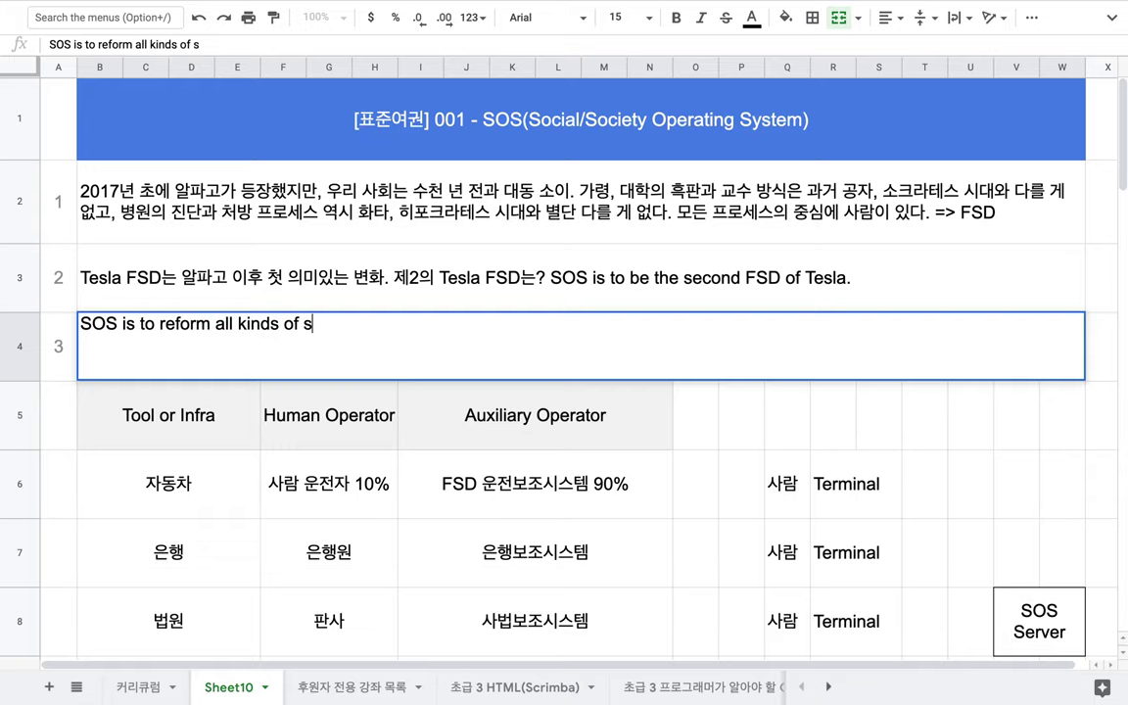
pyautogui.press('BackSpace')
# Continue the third note with "human-oriented social systems into".
pyautogui.write('human-orei')
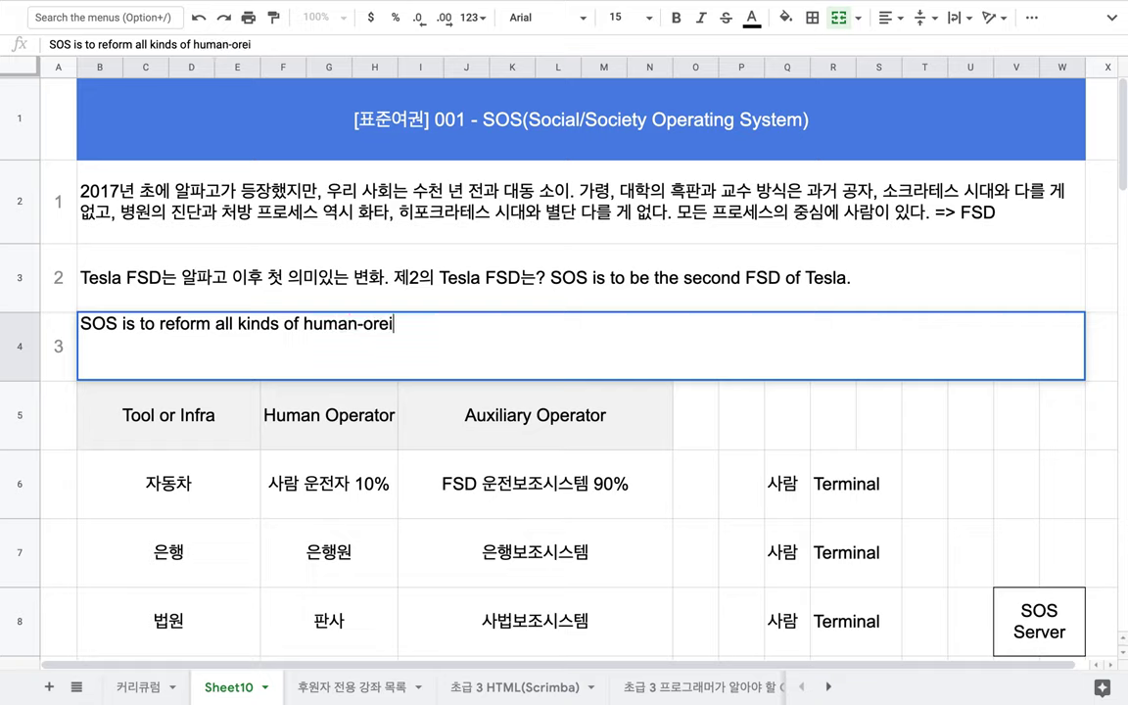
pyautogui.press('BackSpace')
pyautogui.press('BackSpace')
pyautogui.write('iented ')
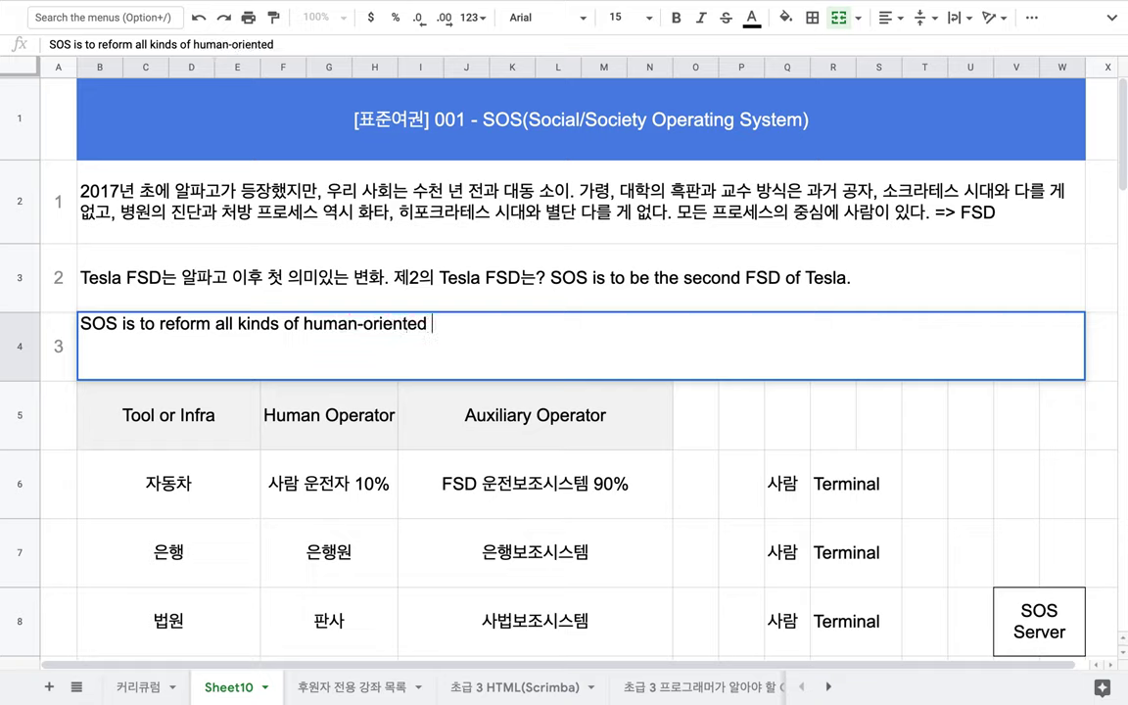
pyautogui.write('social sytem')
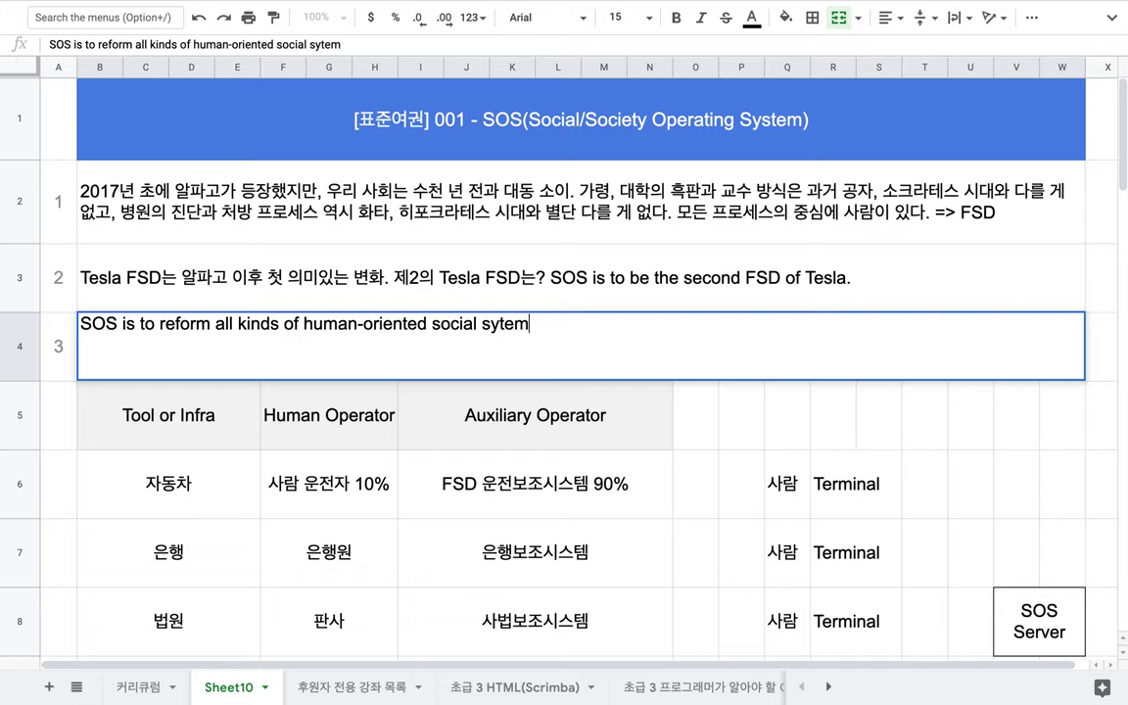
pyautogui.press('BackSpace')
pyautogui.press('BackSpace')
pyautogui.press('BackSpace')
pyautogui.write('stems into')
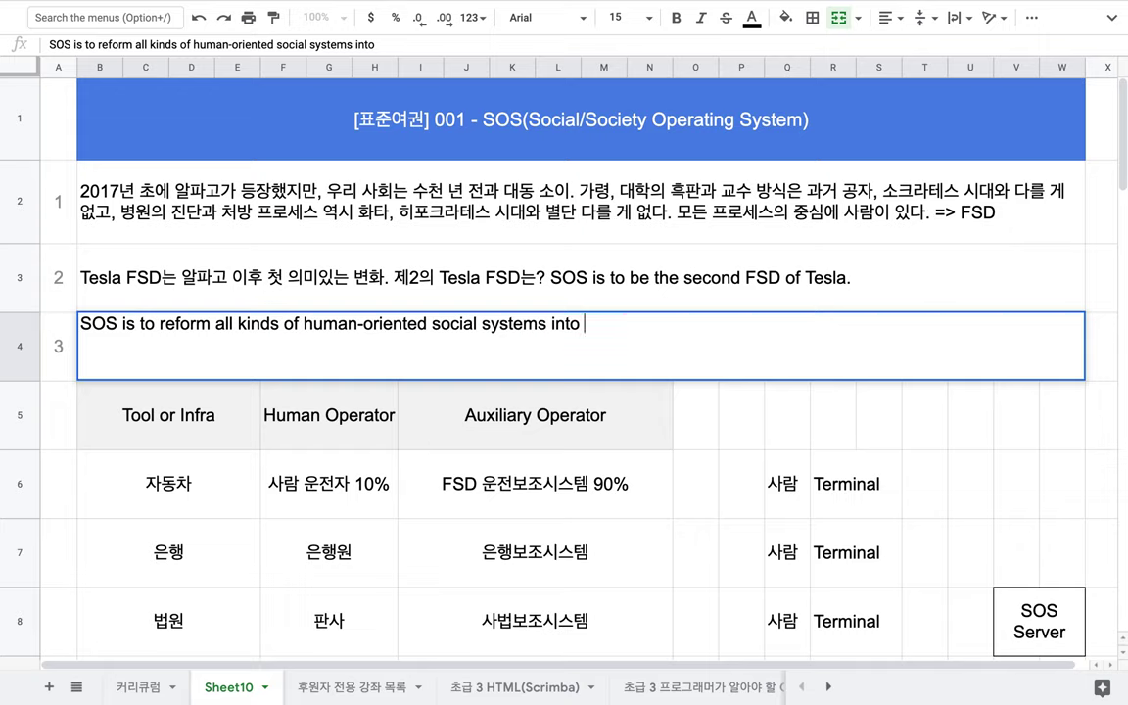
# In the third note, insert "/organizations" after "systems" and end the sentence with "system-oriented ones.".
pyautogui.click(548, 332)
pyautogui.write('/organiza')
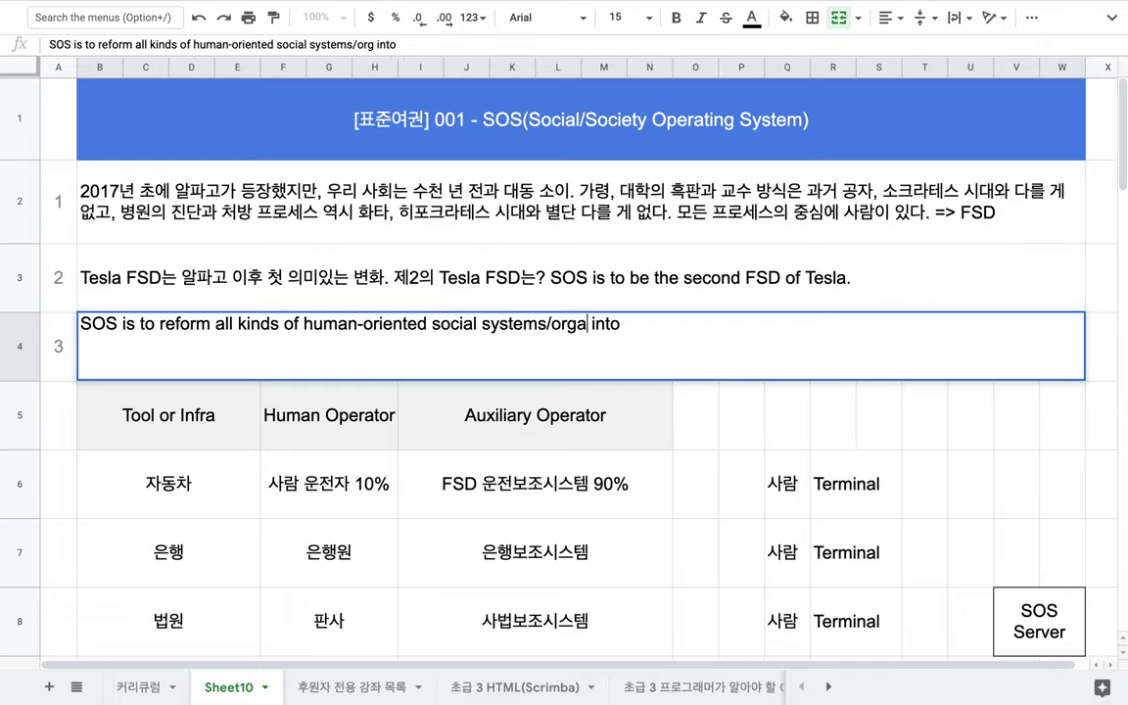
pyautogui.write('tions')
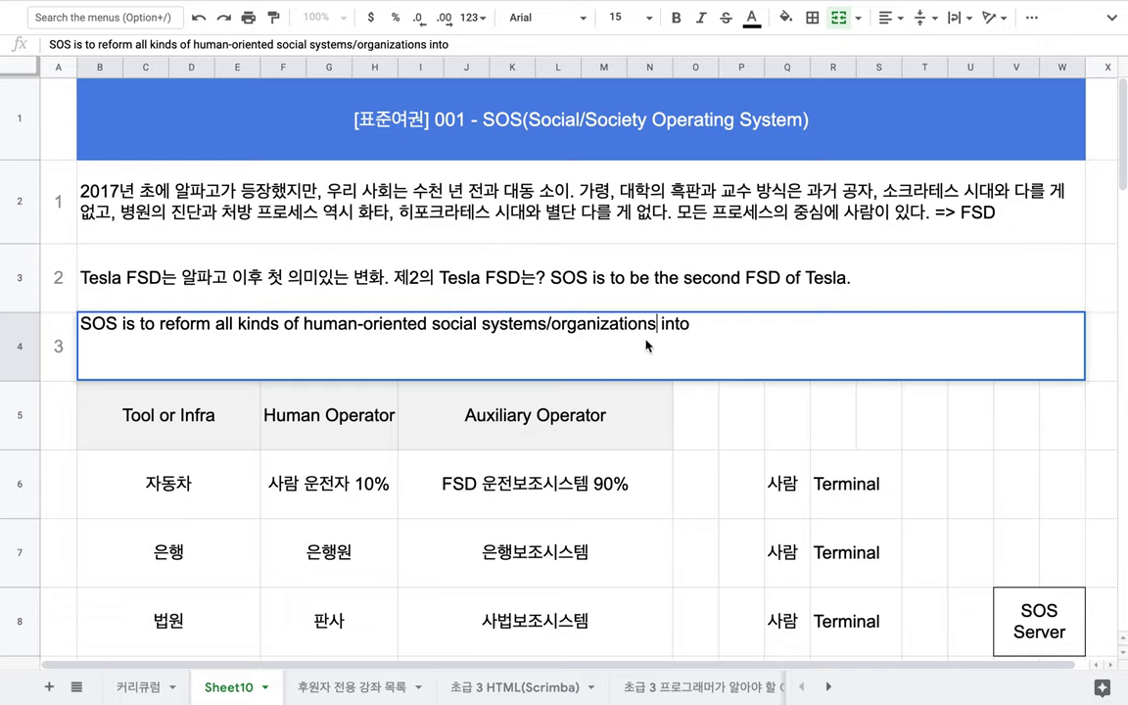
pyautogui.click(702, 324)
pyautogui.write('system-orie')
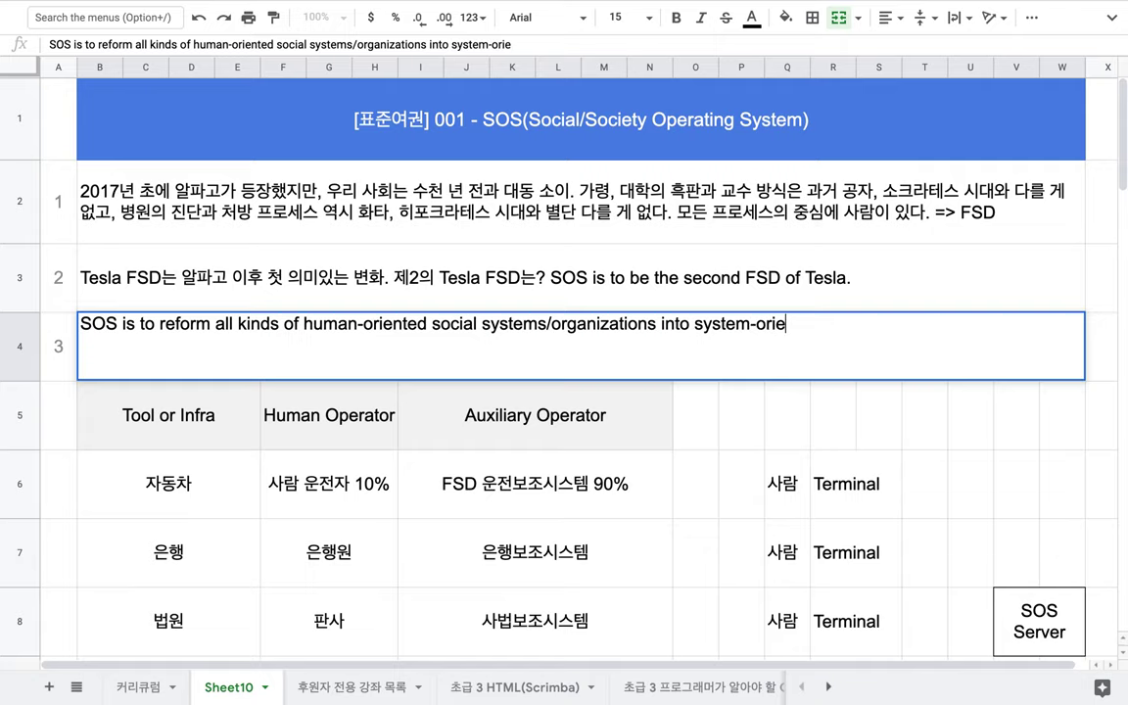
pyautogui.write('nted ones.')
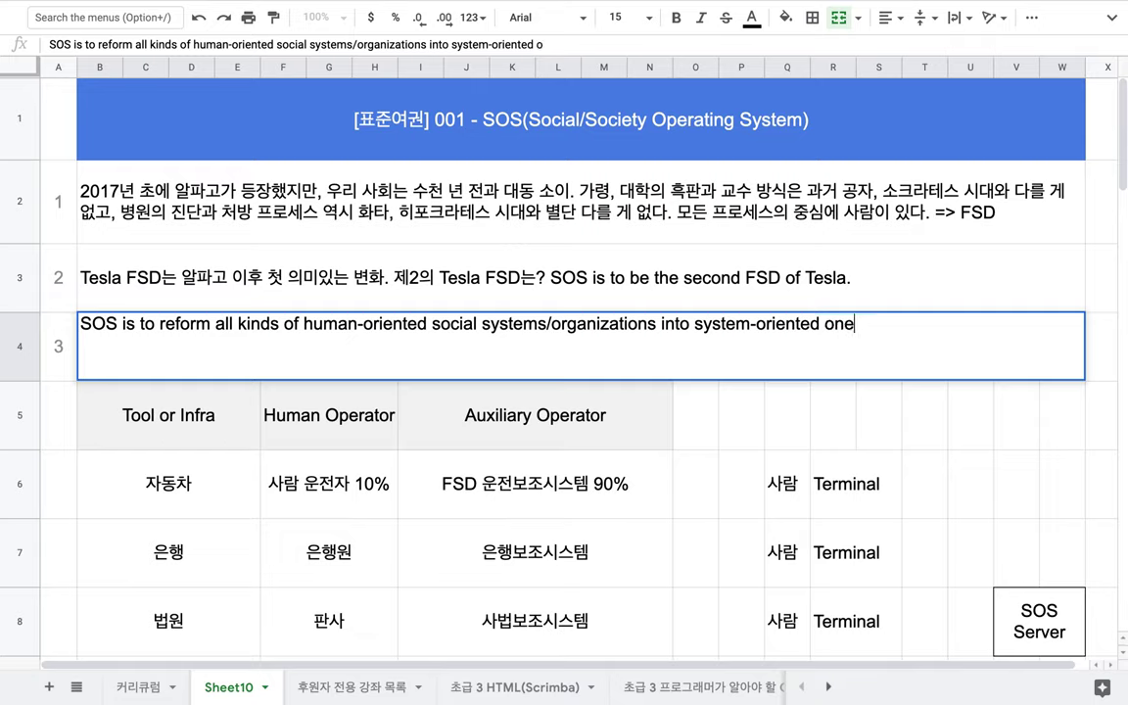
# In the 은행 row, append "10%" to the Human Operator entry and "90%" to the Auxiliary Operator entry.
pyautogui.click(352, 568)
pyautogui.doubleClick(303, 577)
pyautogui.click(214, 579)
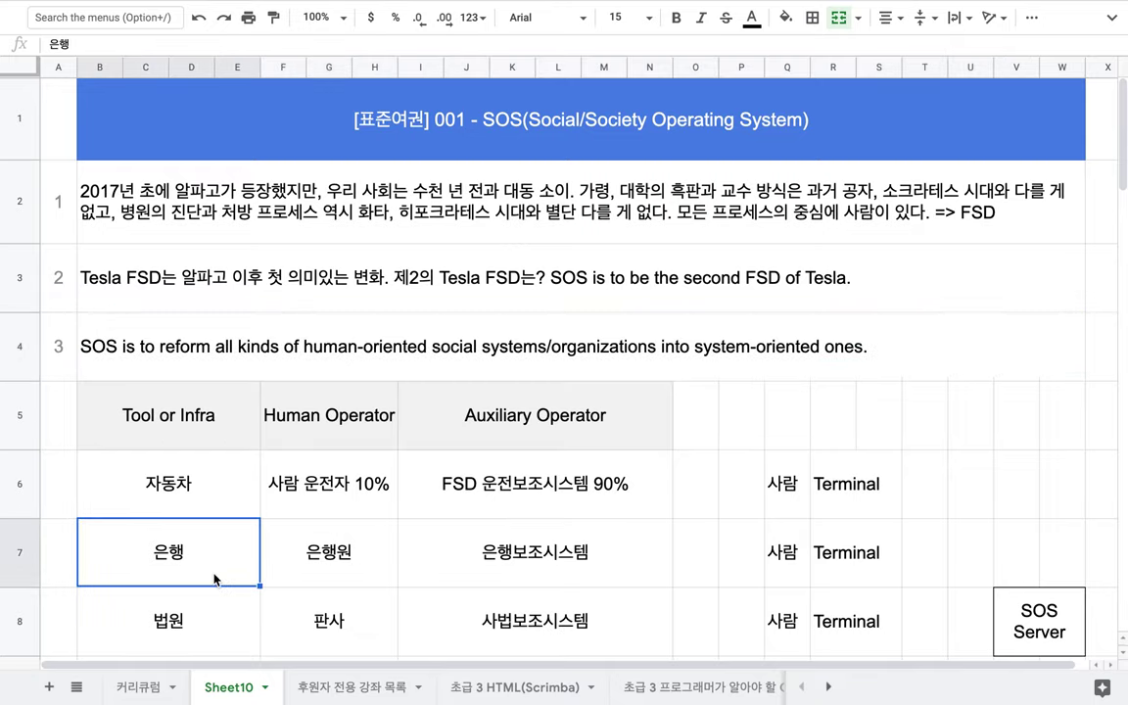
pyautogui.doubleClick(337, 566)
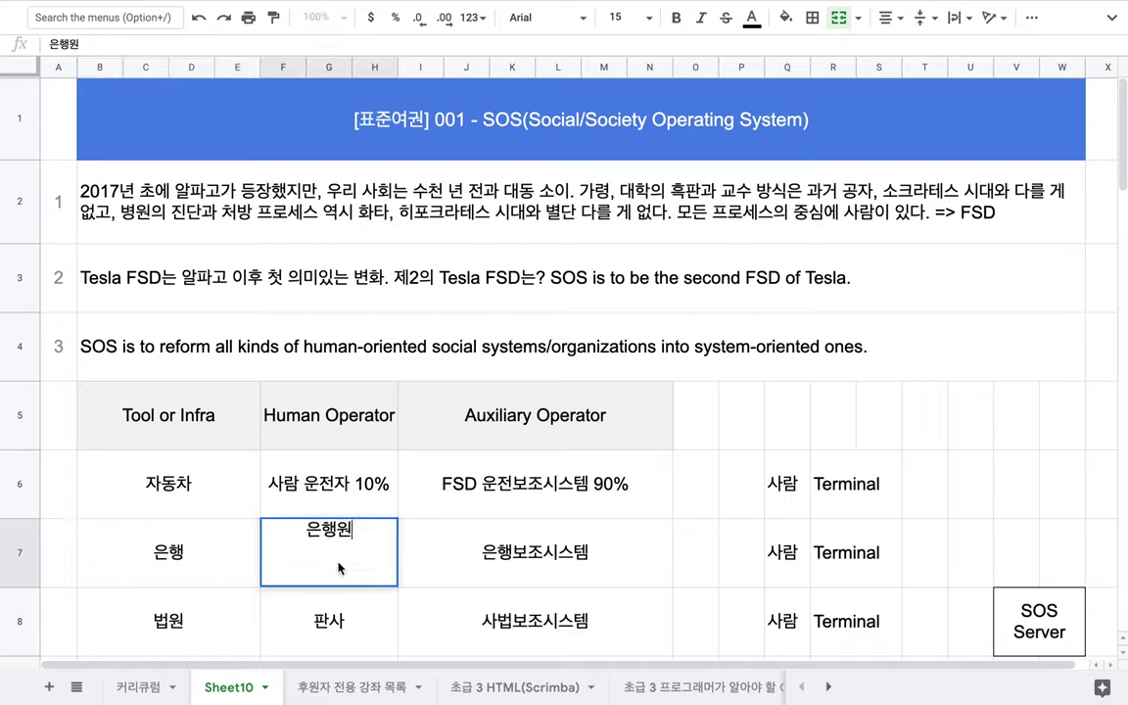
pyautogui.write('10%')
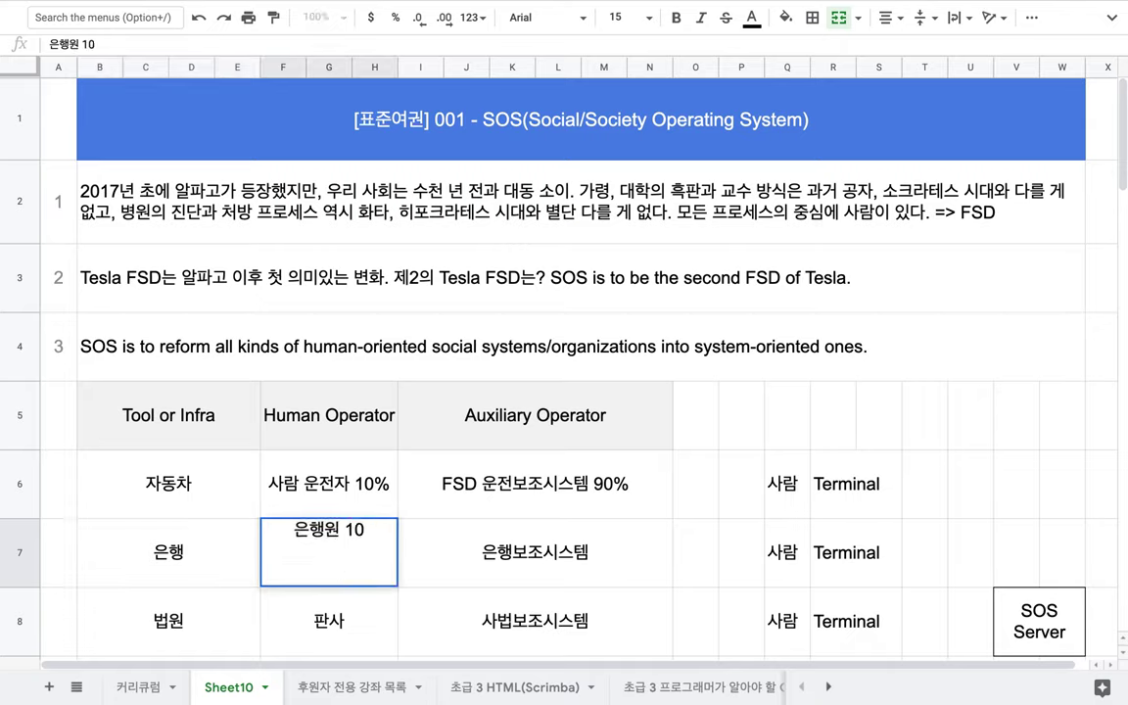
pyautogui.doubleClick(517, 558)
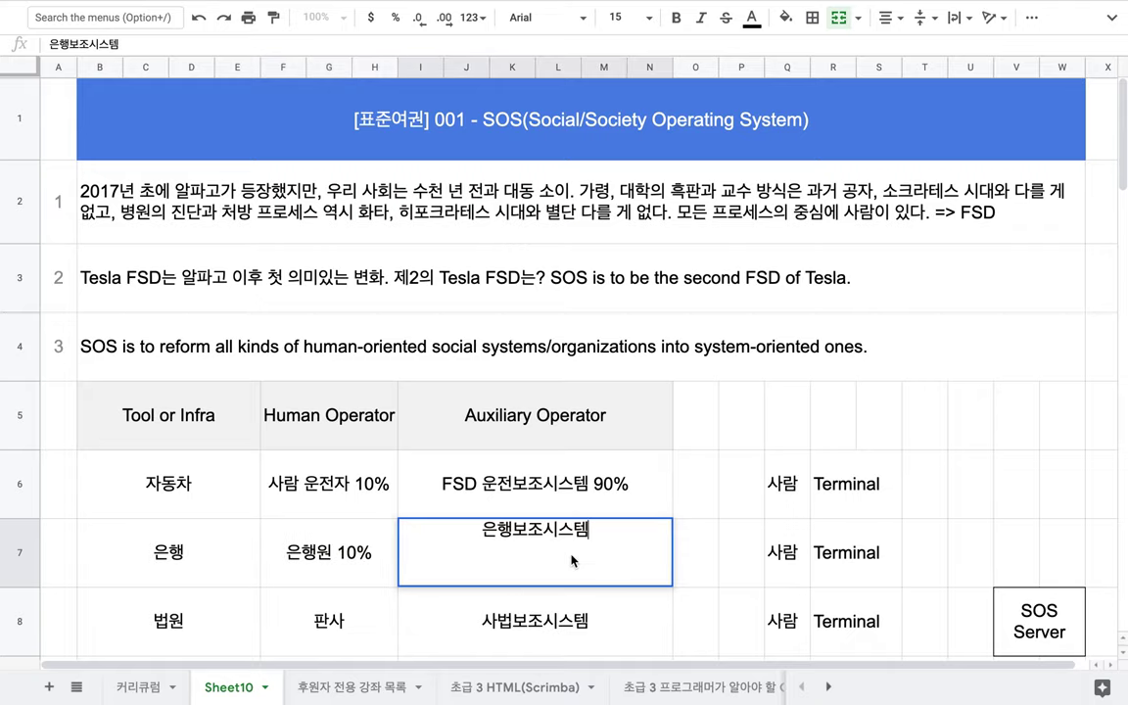
pyautogui.write('90%')
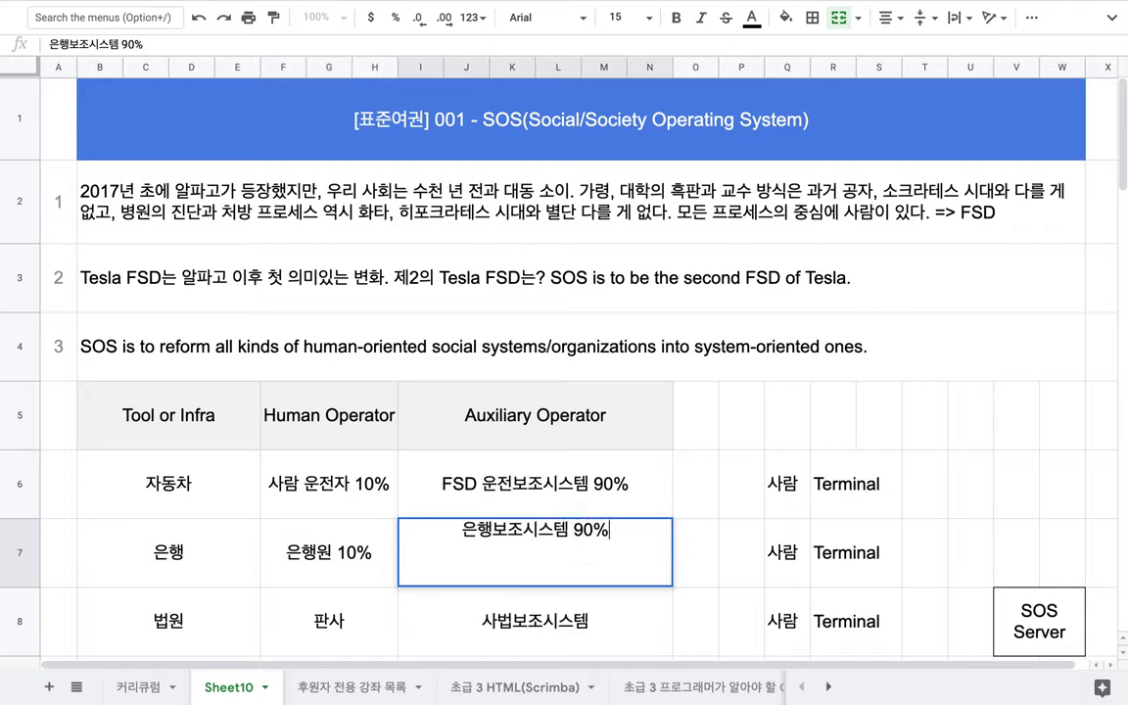
pyautogui.click(712, 510)
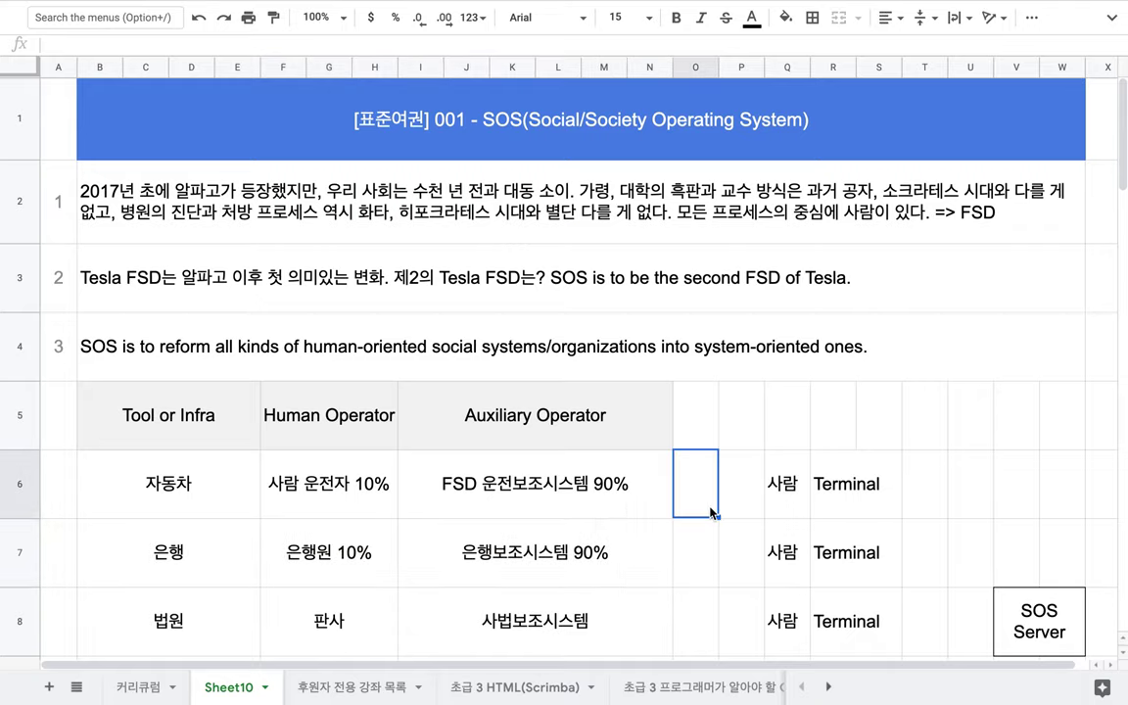
# In the 법원 row, append "10%" to the Human Operator entry and "90%" to the Auxiliary Operator entry.
pyautogui.scroll(-5, 712, 511)
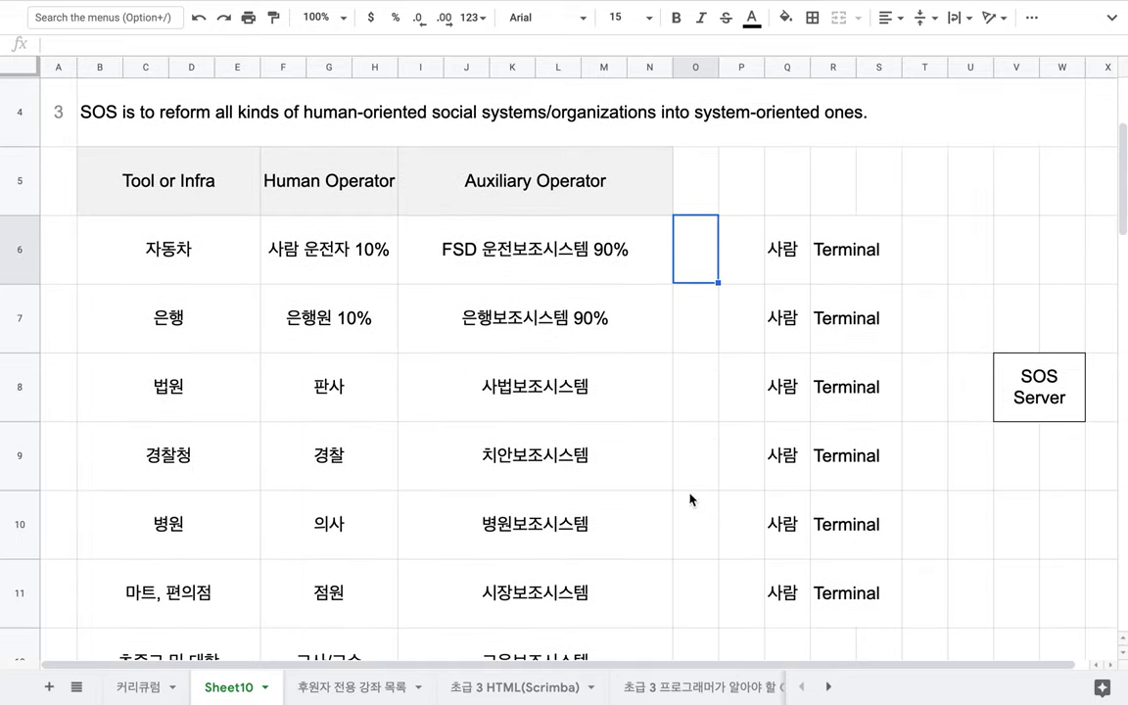
pyautogui.doubleClick(246, 408)
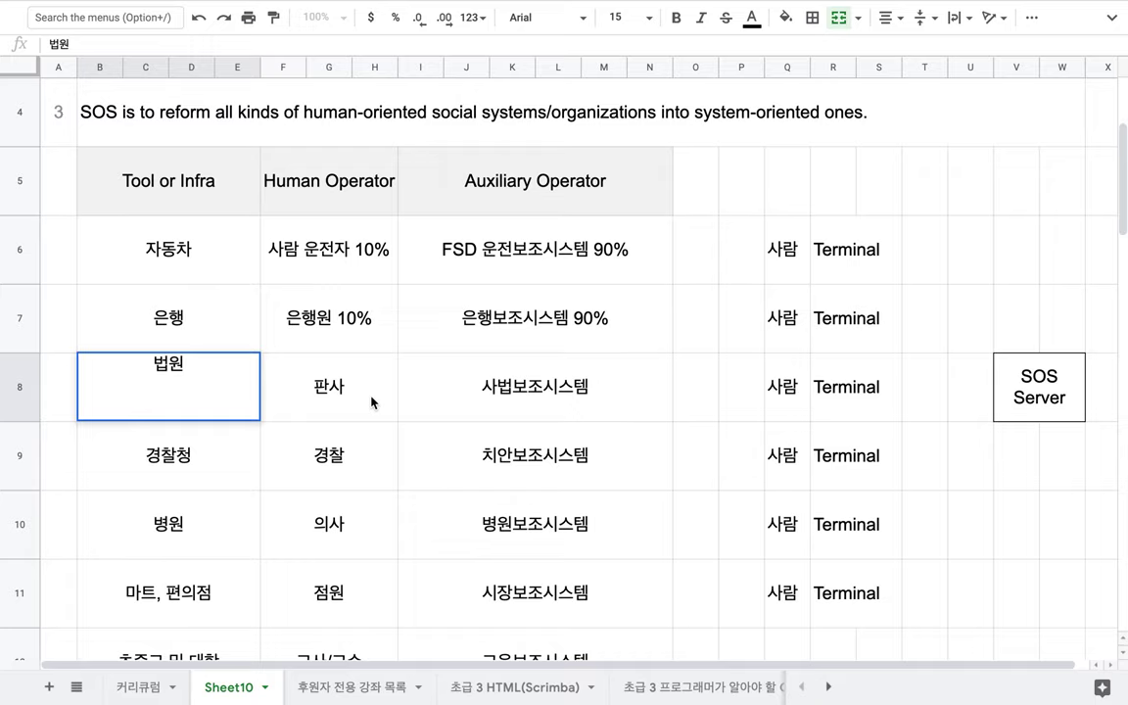
pyautogui.doubleClick(372, 403)
pyautogui.write('10')
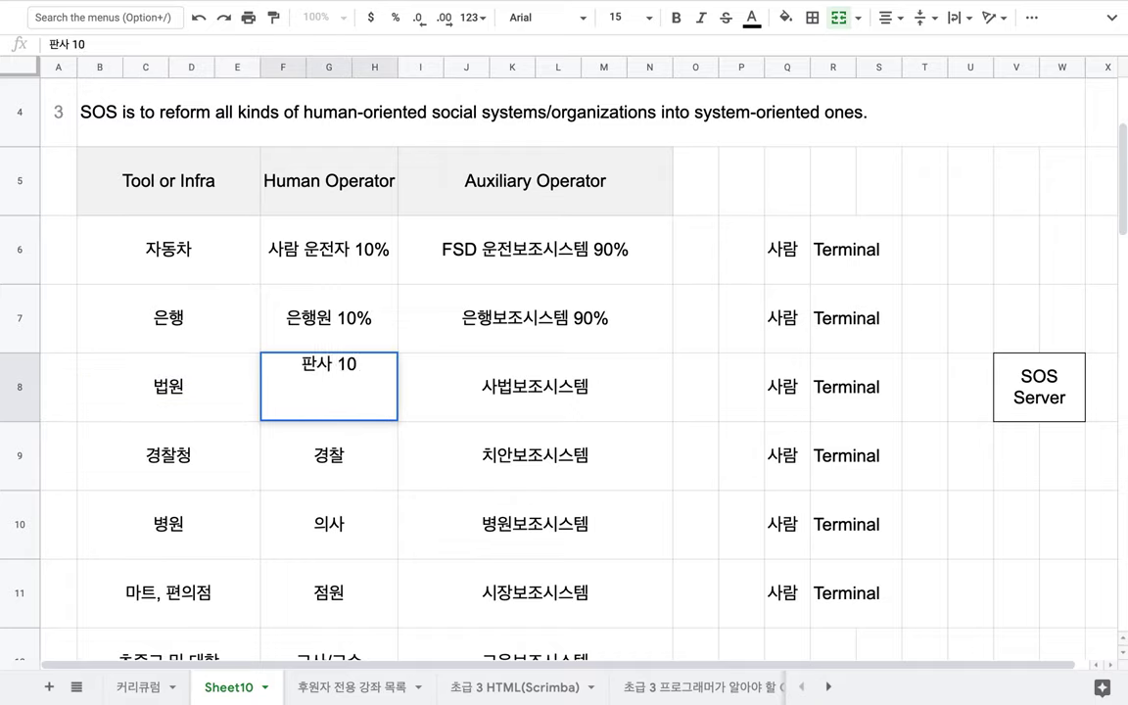
pyautogui.write('%')
pyautogui.doubleClick(589, 384)
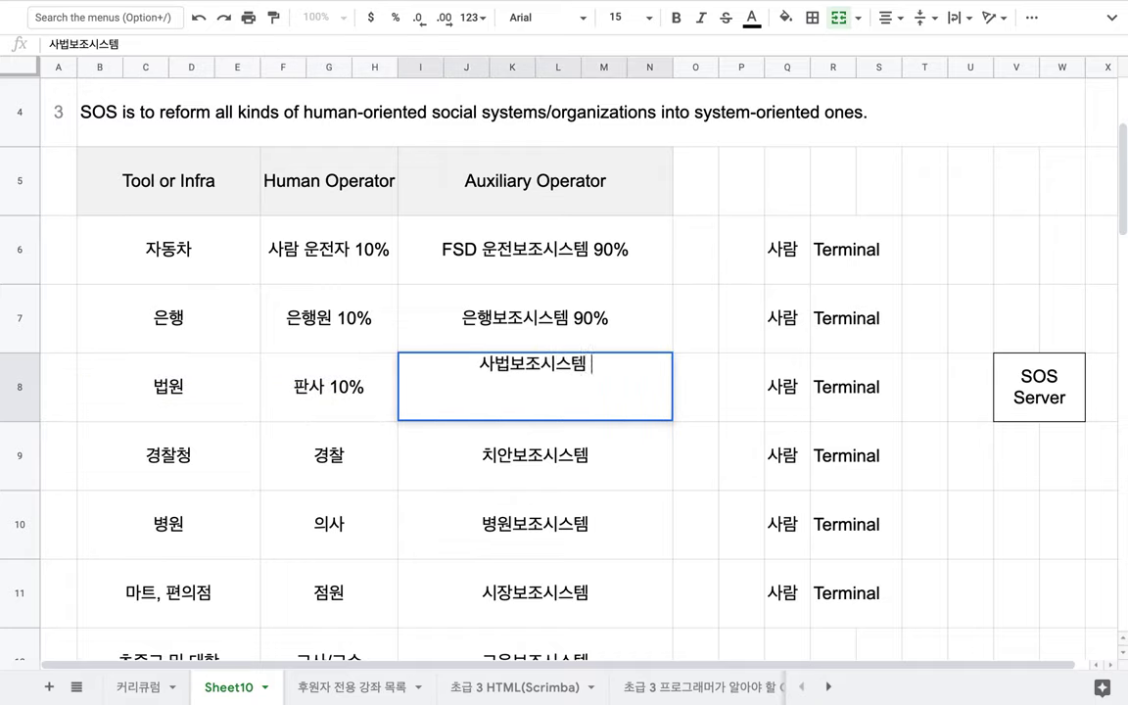
pyautogui.write('90%')
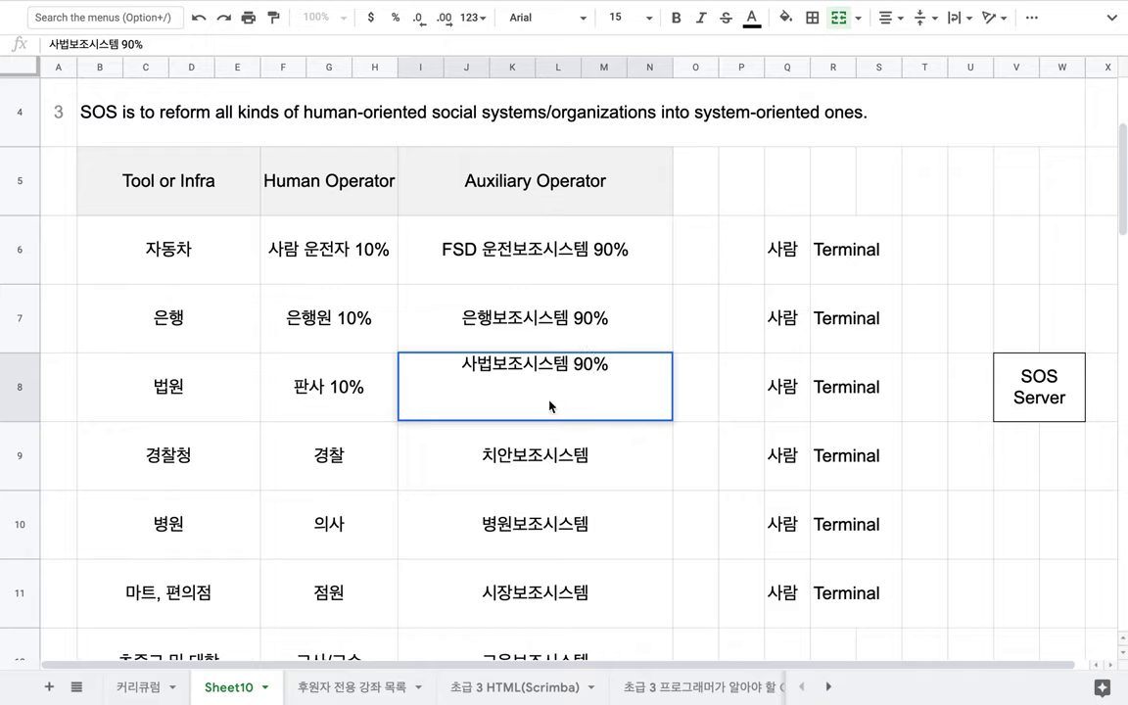
# In the 병원 row, append "10%" to the Human Operator entry and "90%" to the Auxiliary Operator entry.
pyautogui.doubleClick(367, 469)
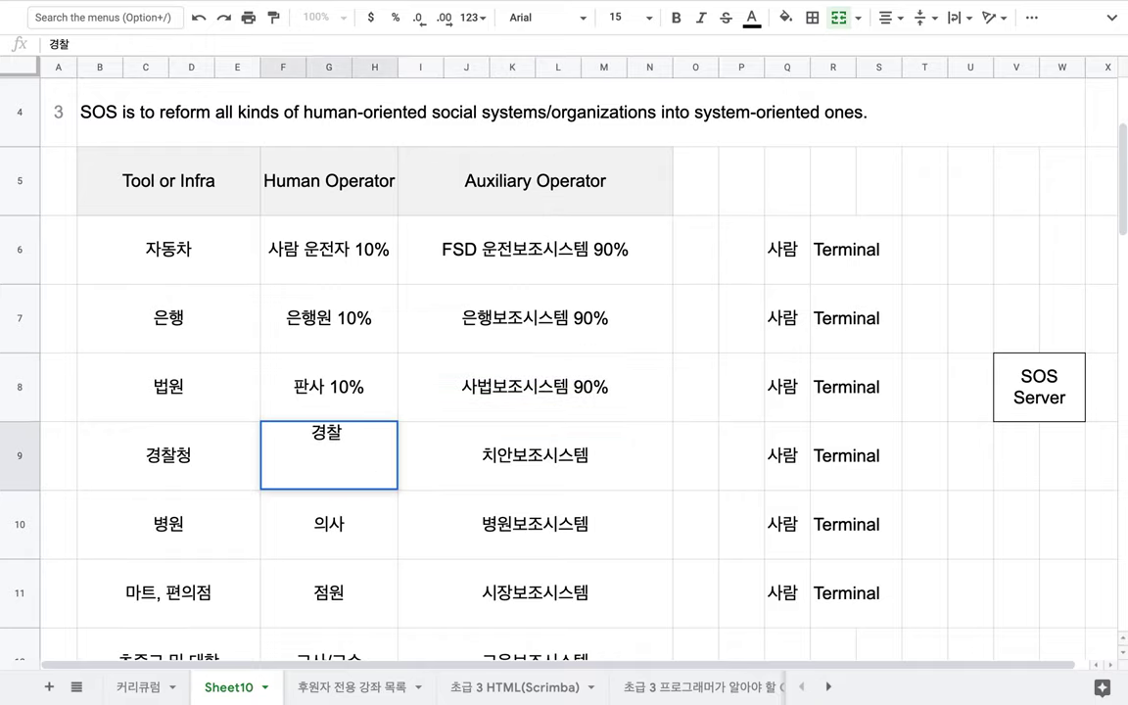
pyautogui.click(372, 572)
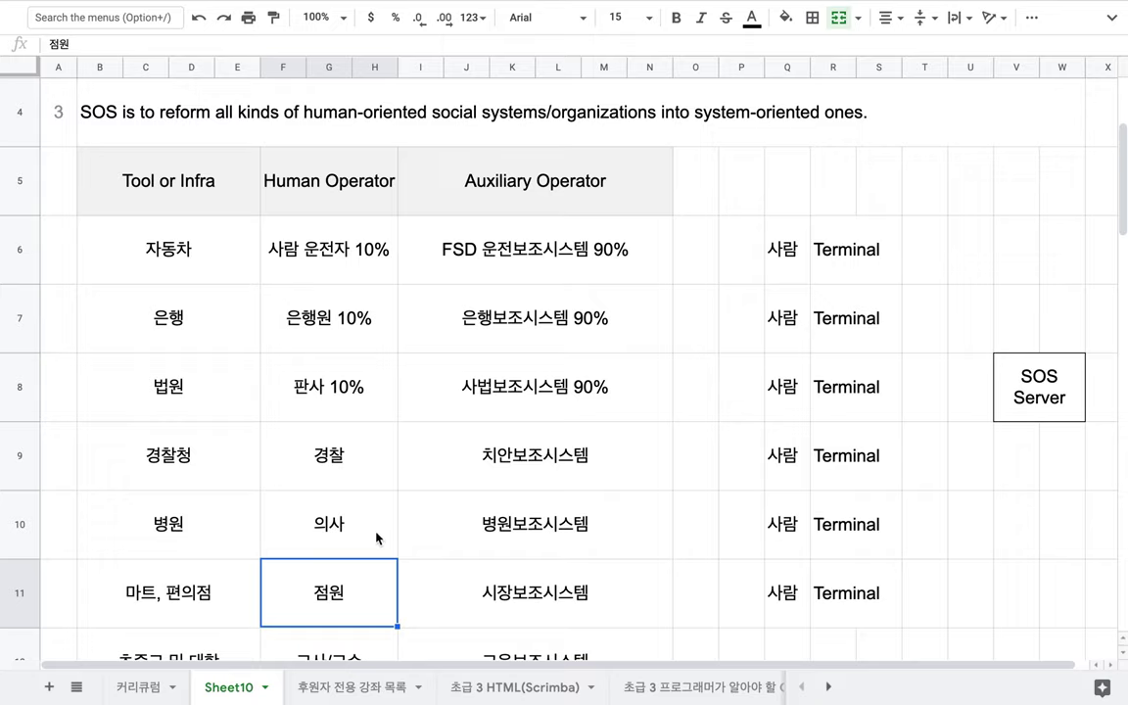
pyautogui.doubleClick(377, 537)
pyautogui.write('10')
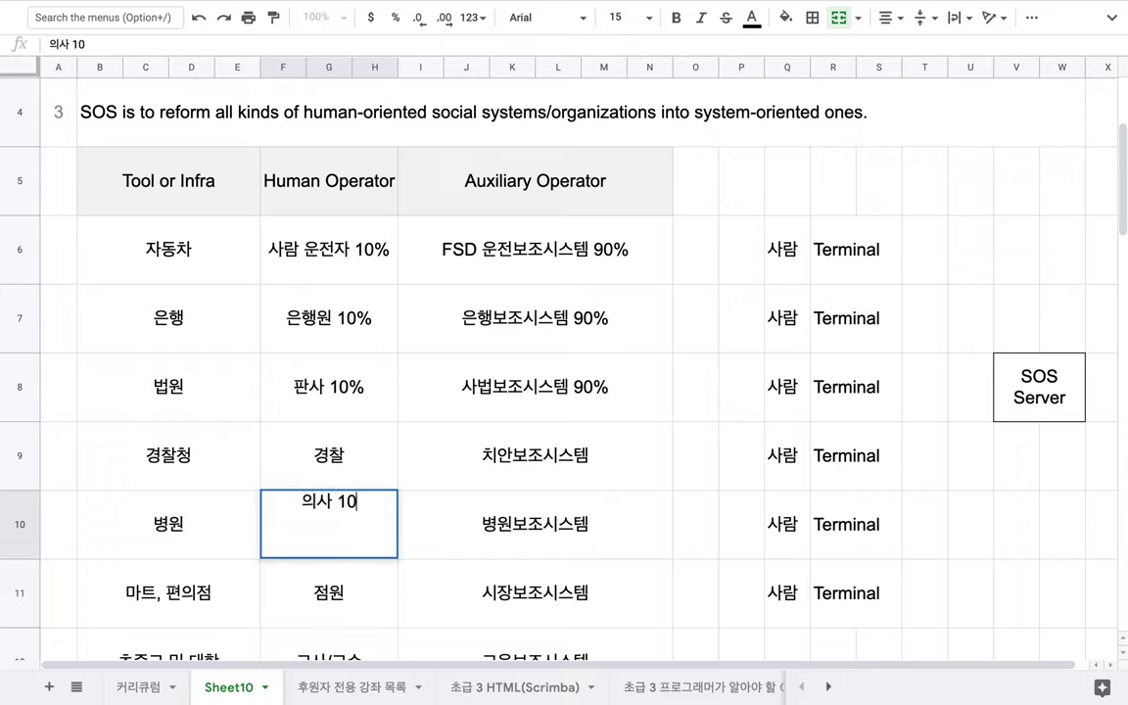
pyautogui.write('%')
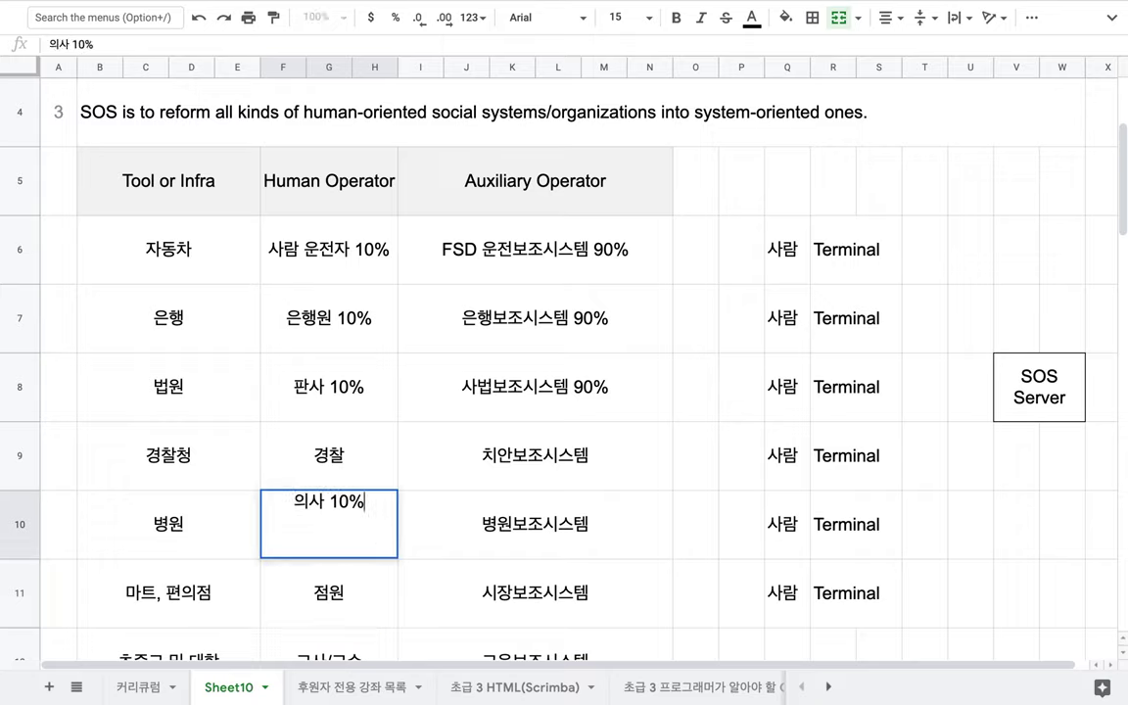
pyautogui.doubleClick(637, 542)
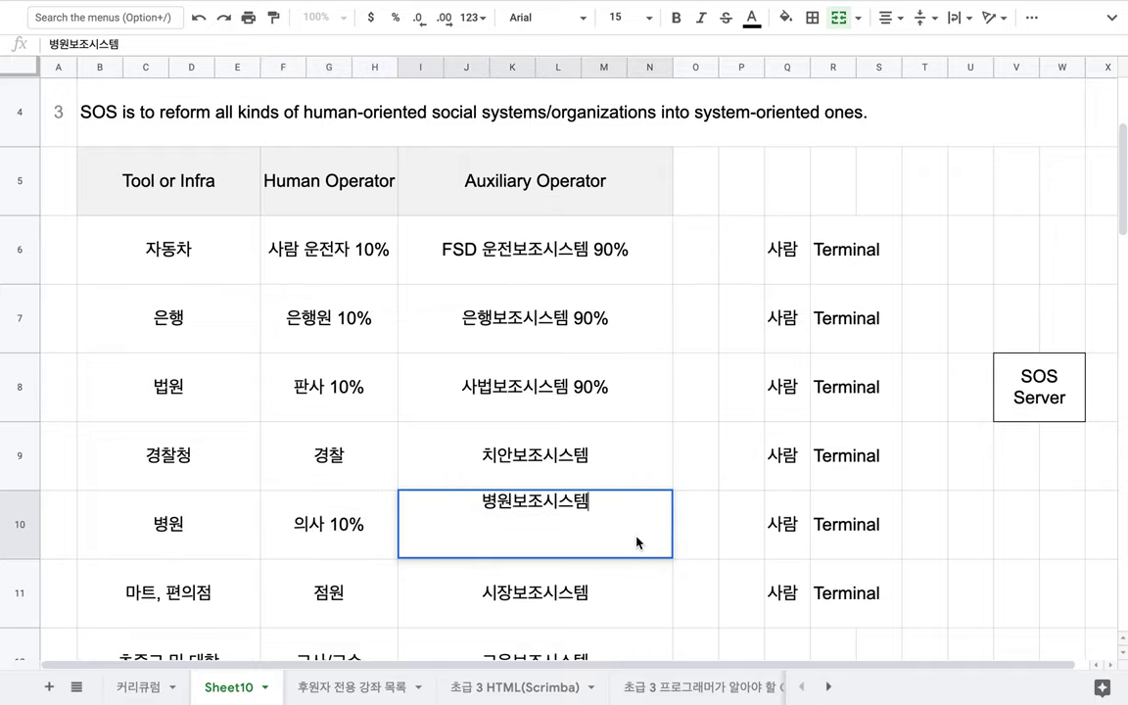
pyautogui.write('90%')
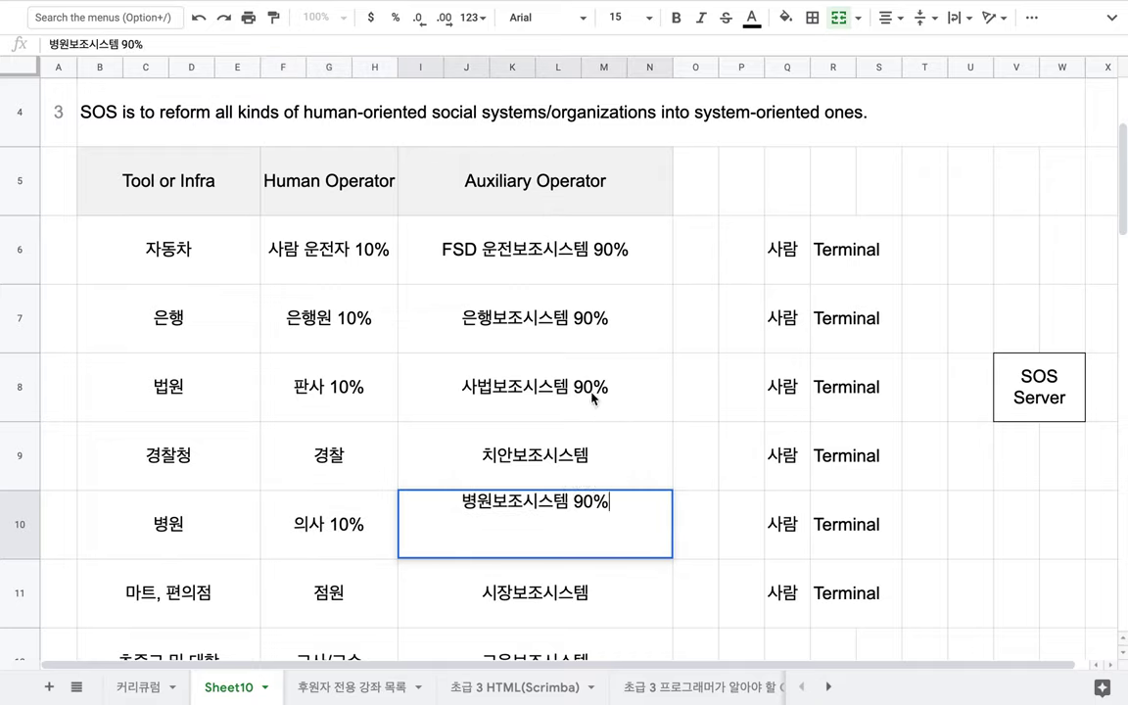
# Select the Human Operator and Auxiliary Operator entries from the 자동차 row through the 법원 row.
pyautogui.click(534, 363)
pyautogui.moveTo(326, 286); pyautogui.dragTo(524, 328)
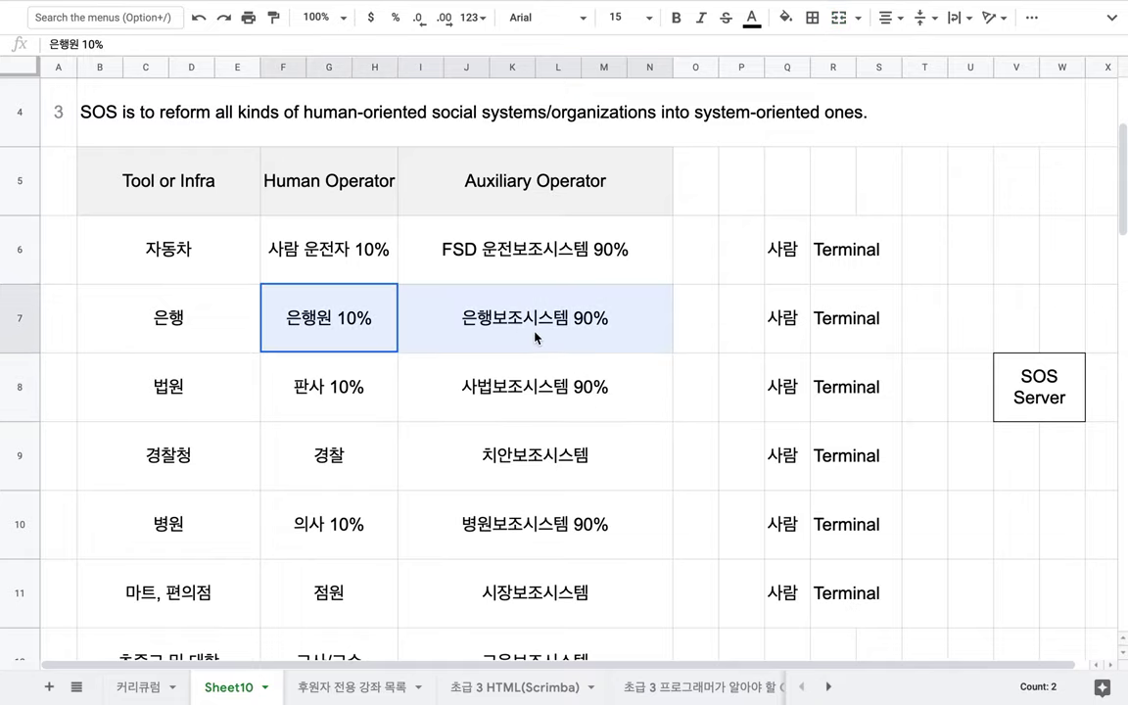
pyautogui.moveTo(368, 236); pyautogui.dragTo(569, 360)
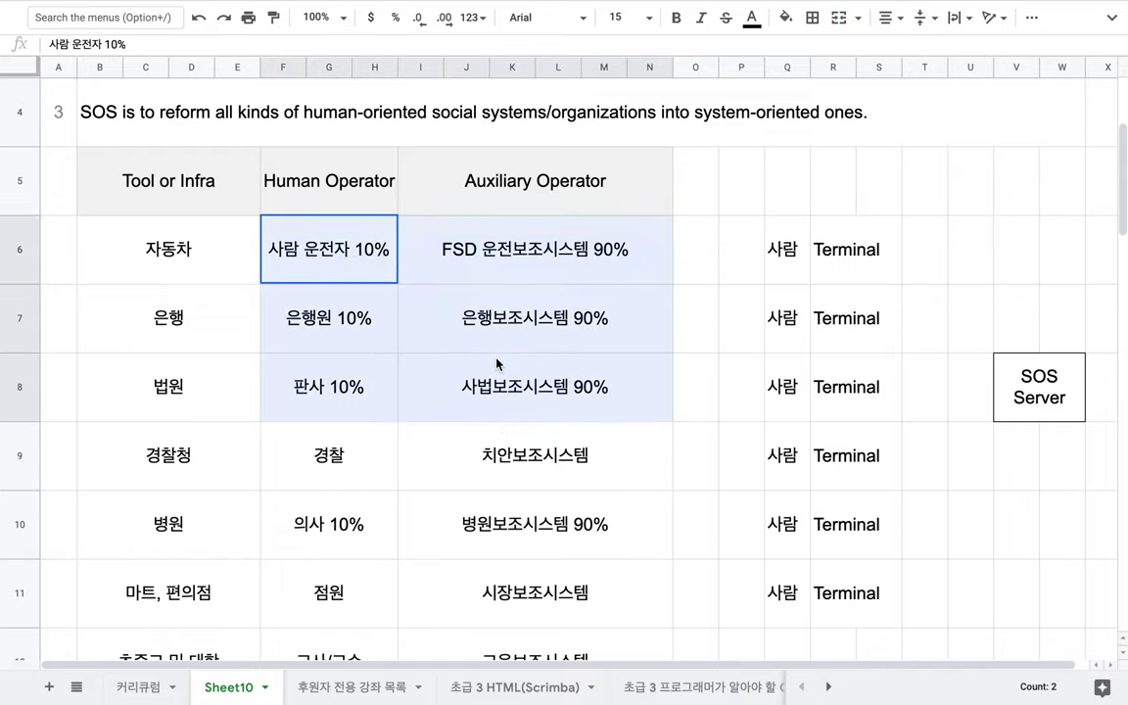
# Highlight the table entries from the 은행 row down and the "SOS(Social/Society Operating System)" wording in the sheet title.
pyautogui.moveTo(174, 352); pyautogui.dragTo(511, 578)
pyautogui.scroll(3, 511, 578)
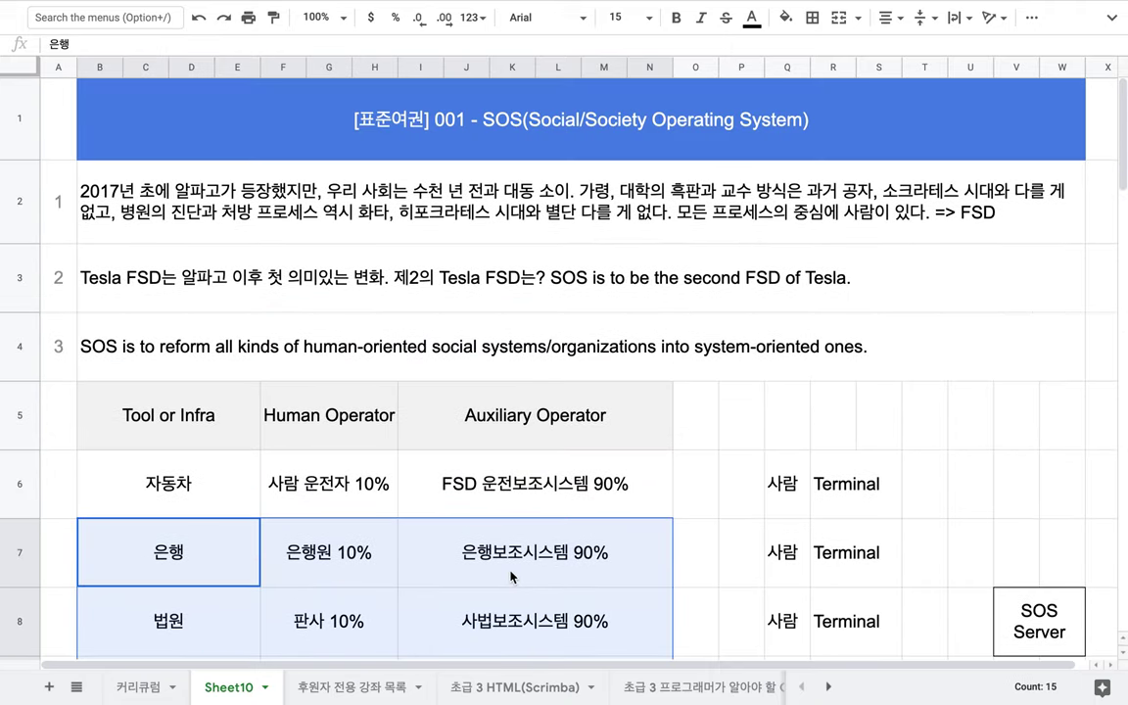
pyautogui.doubleClick(563, 150)
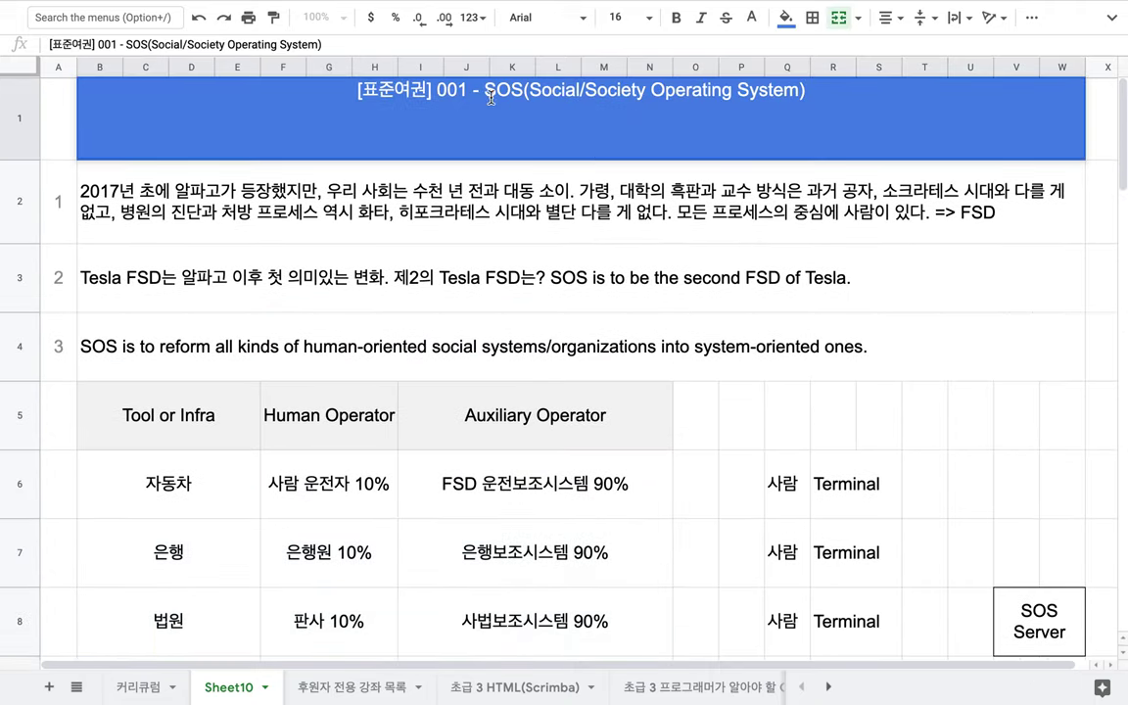
pyautogui.moveTo(486, 93); pyautogui.dragTo(827, 86)
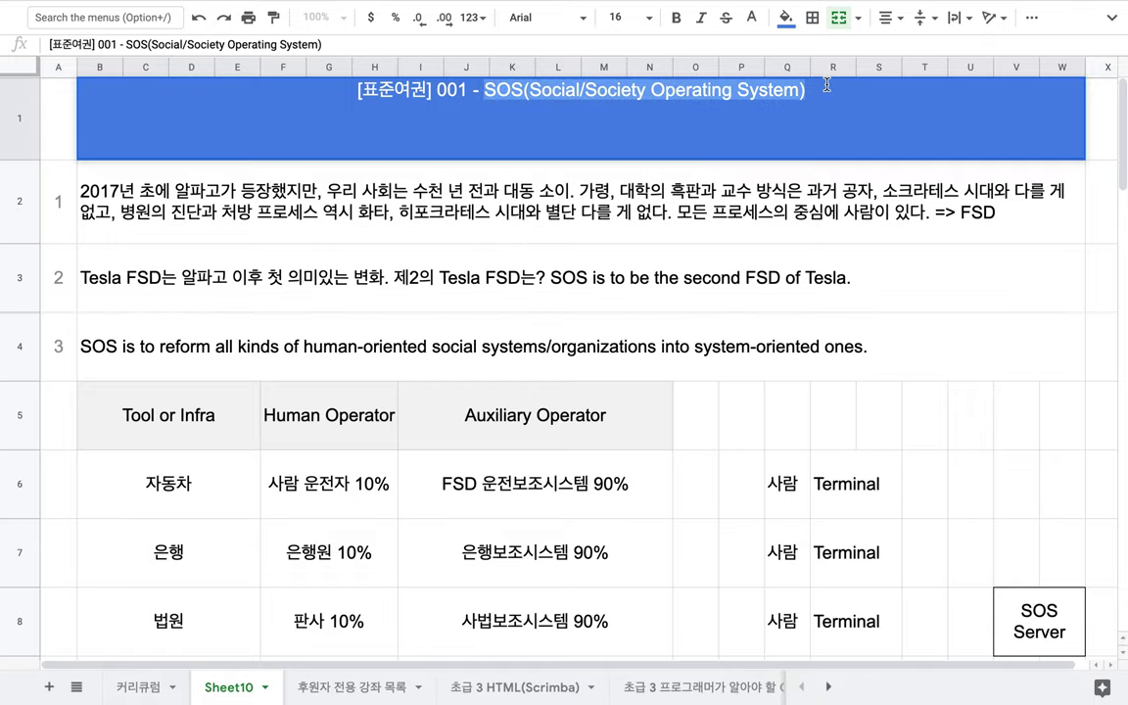
pyautogui.click(775, 240)
pyautogui.scroll(-3, 778, 242)
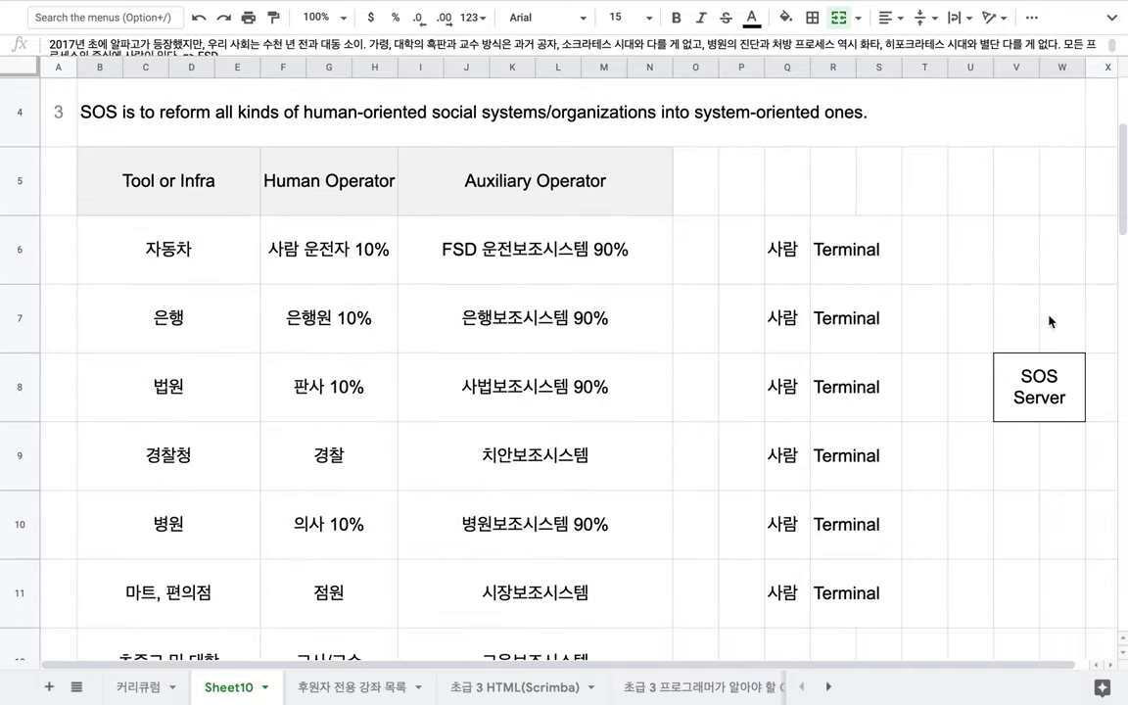
# Examine how the institutions, their auxiliary systems and the 사람 and Terminal entries relate to the SOS Server cell.
pyautogui.click(1035, 395)
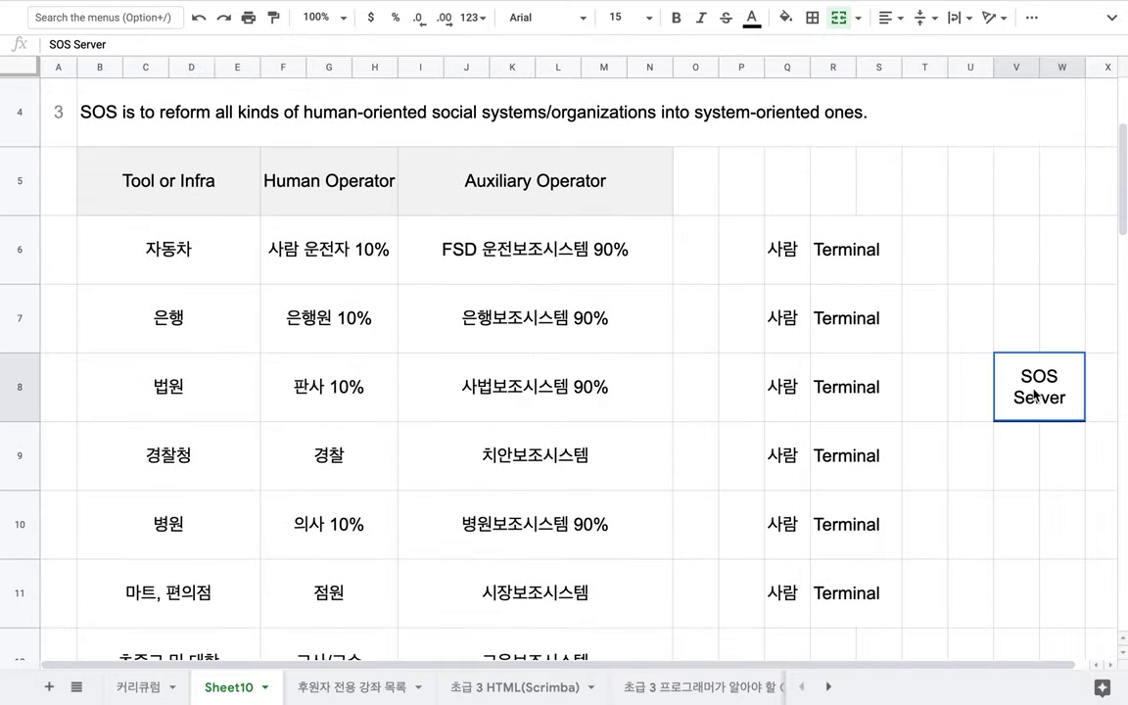
pyautogui.moveTo(795, 272); pyautogui.dragTo(829, 264)
pyautogui.moveTo(795, 318); pyautogui.dragTo(897, 341)
pyautogui.moveTo(908, 277); pyautogui.dragTo(1027, 396)
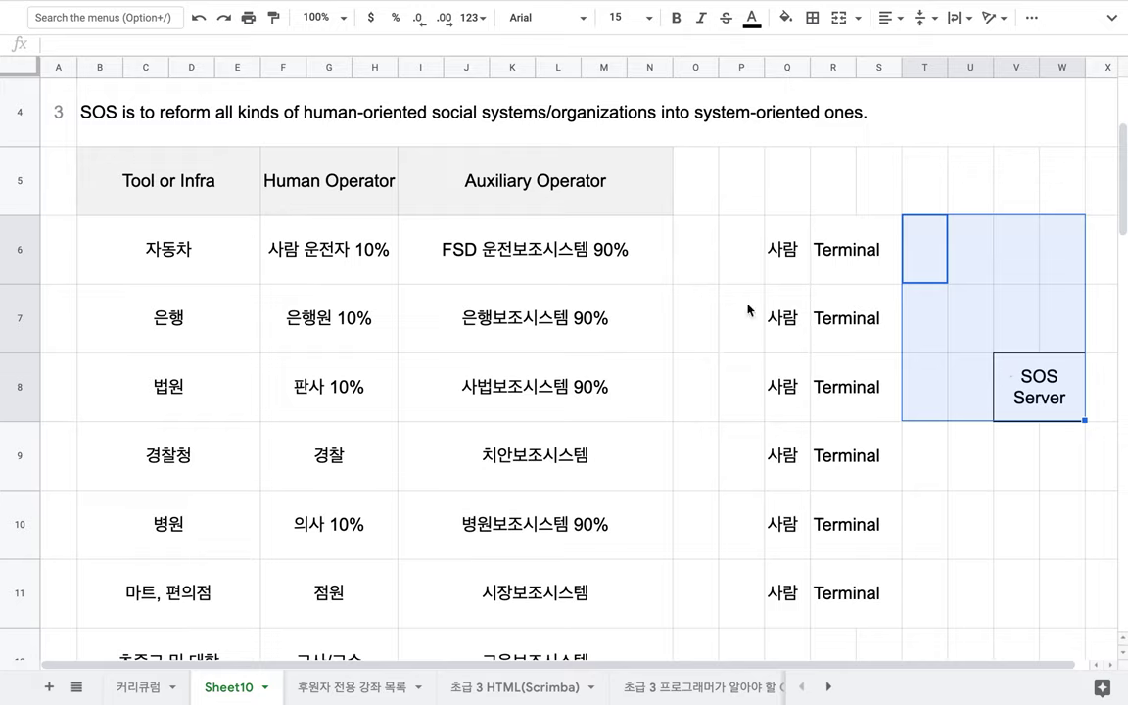
pyautogui.click(368, 316)
pyautogui.click(239, 387)
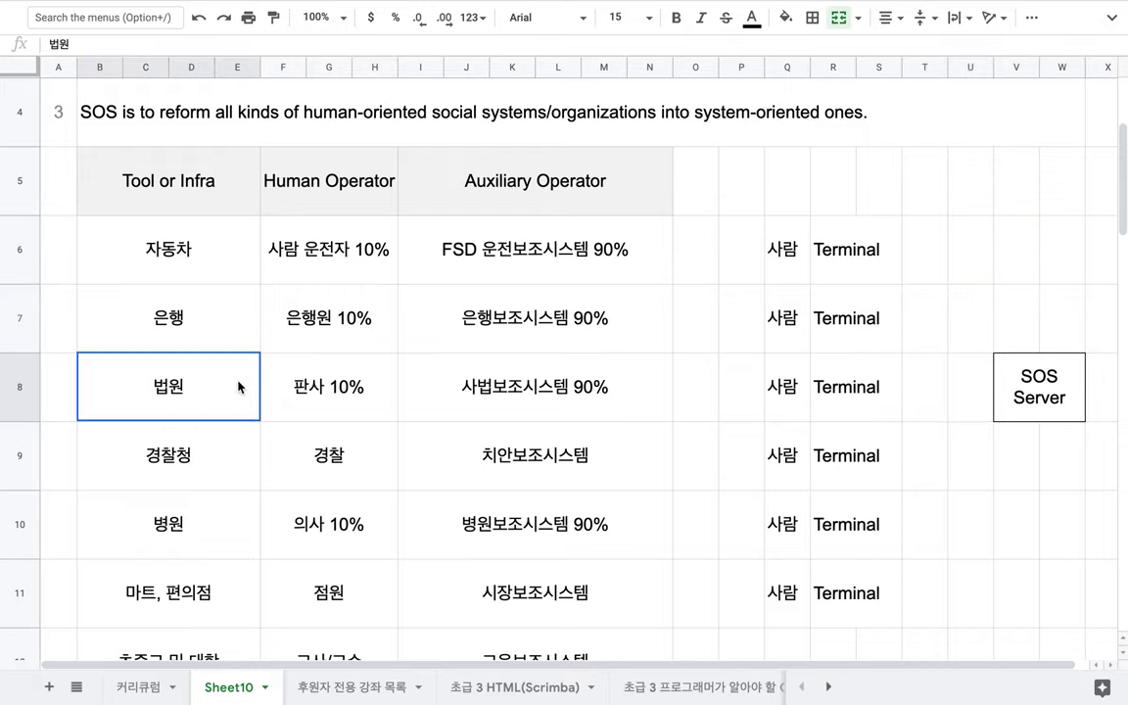
pyautogui.click(227, 460)
pyautogui.click(241, 586)
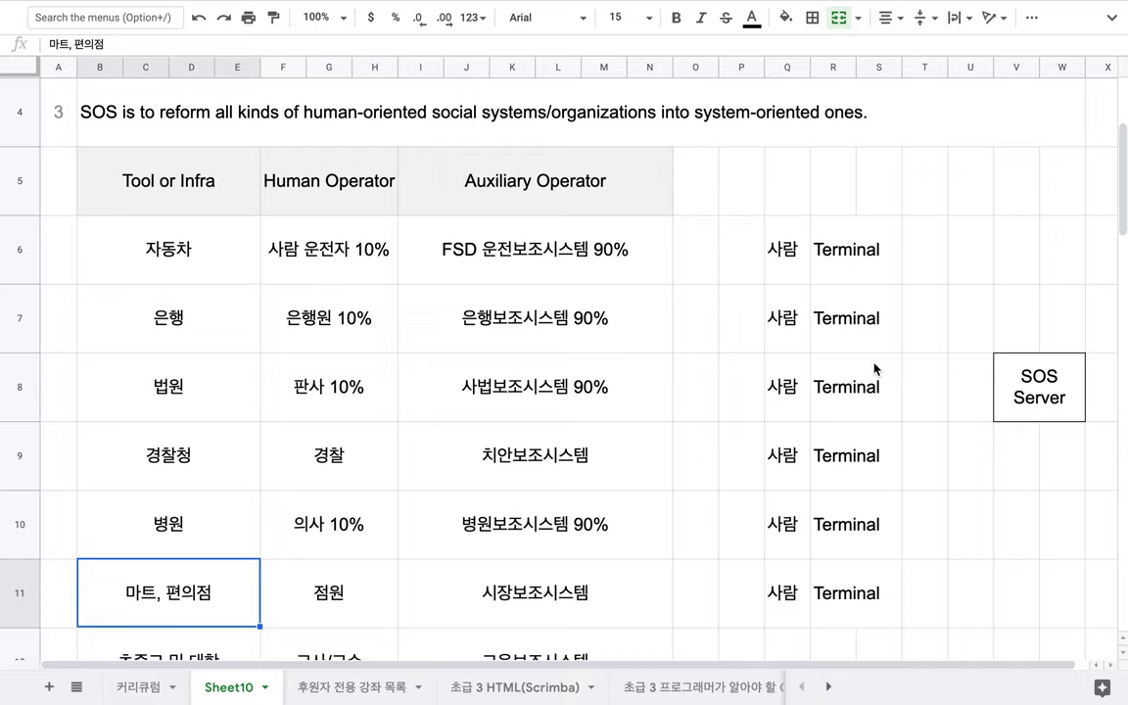
pyautogui.click(1043, 368)
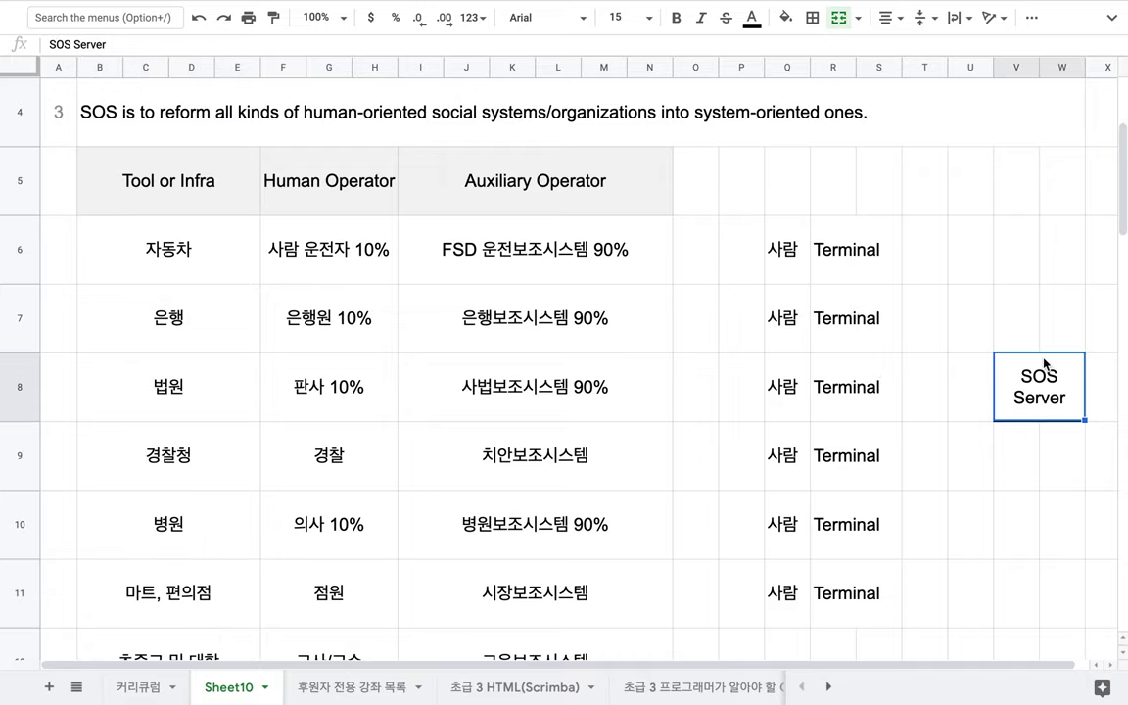
pyautogui.moveTo(540, 255); pyautogui.dragTo(655, 557)
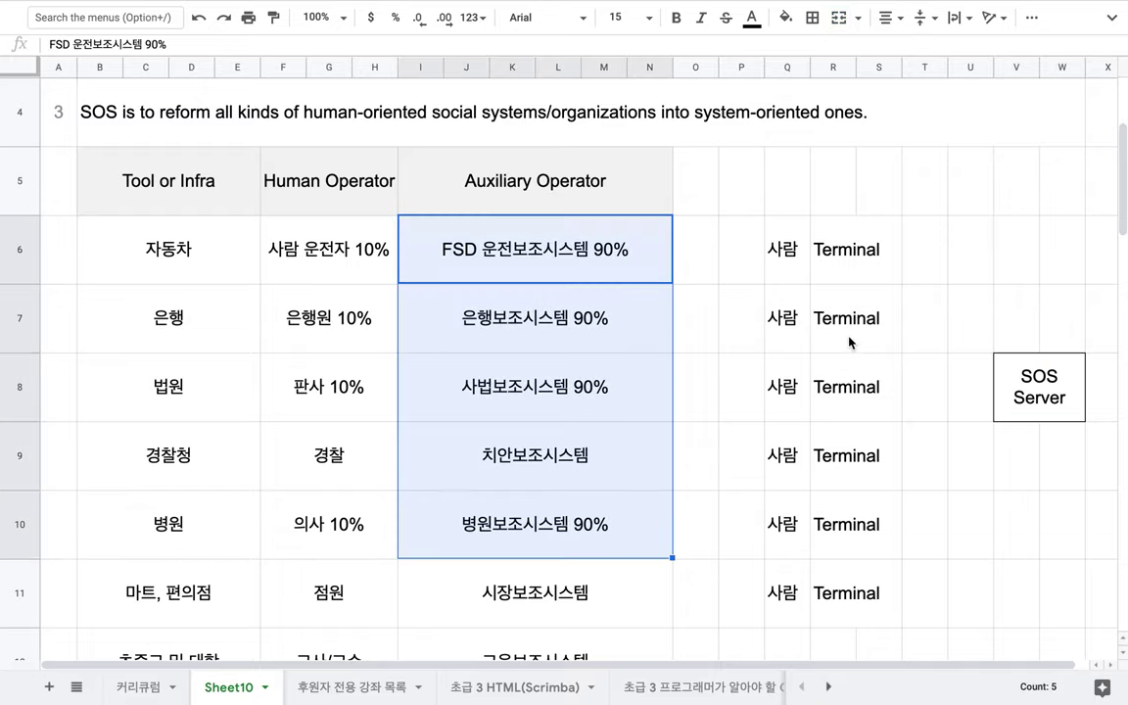
pyautogui.moveTo(783, 250); pyautogui.dragTo(871, 562)
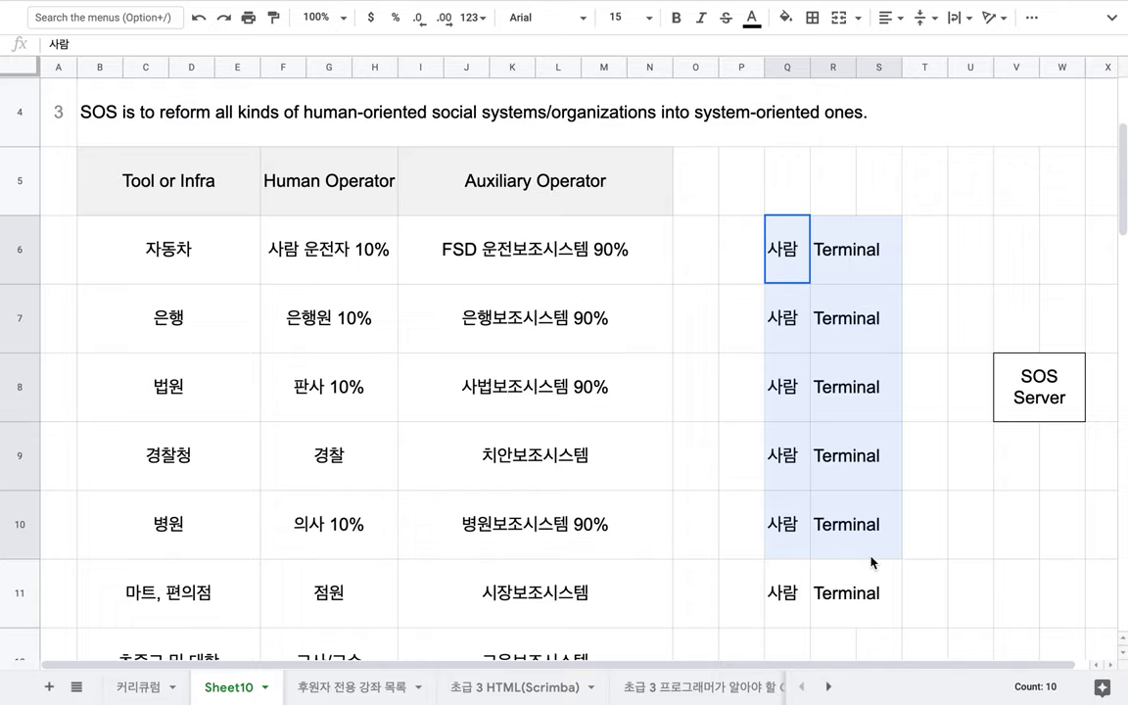
# Extend the Terminal entry in the 자동차 row to read "Terminal(PC, smartphone, pad, watch)".
pyautogui.doubleClick(876, 279)
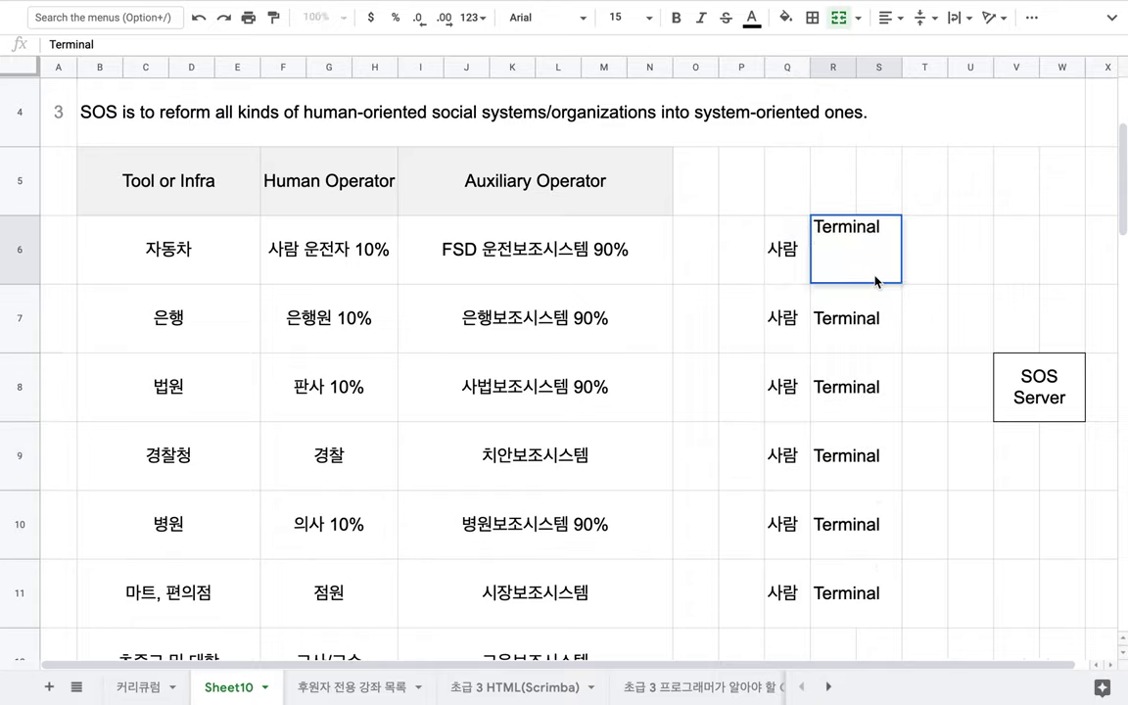
pyautogui.write('(PC, ')
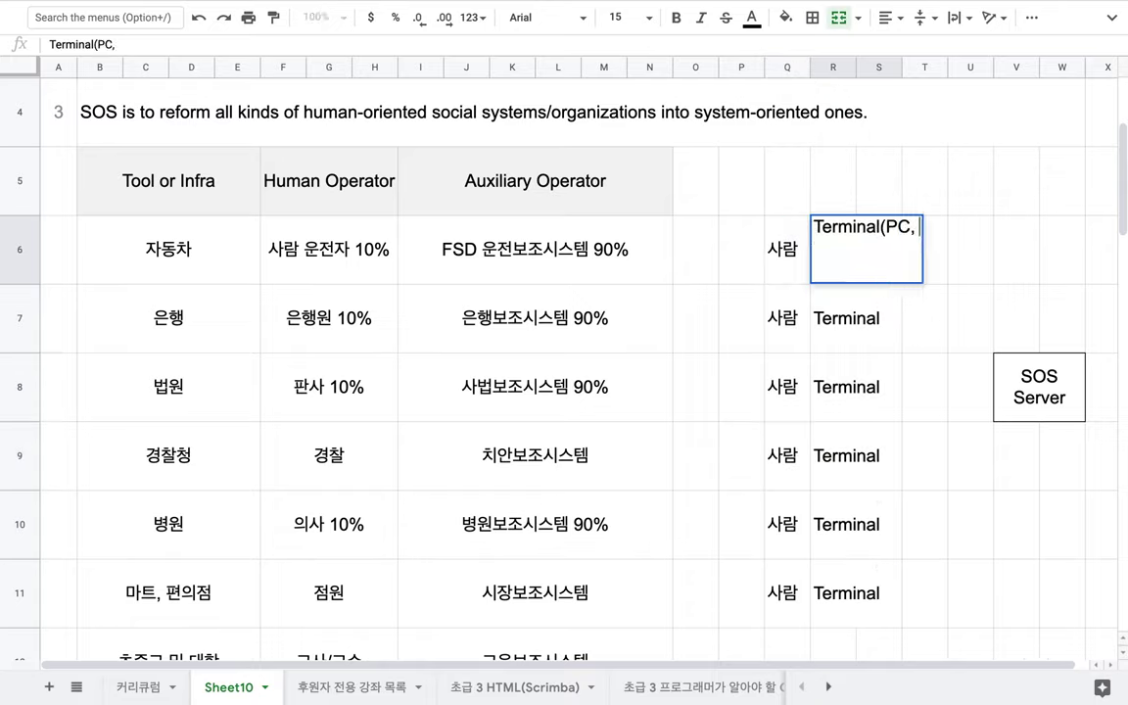
pyautogui.write('smartphone')
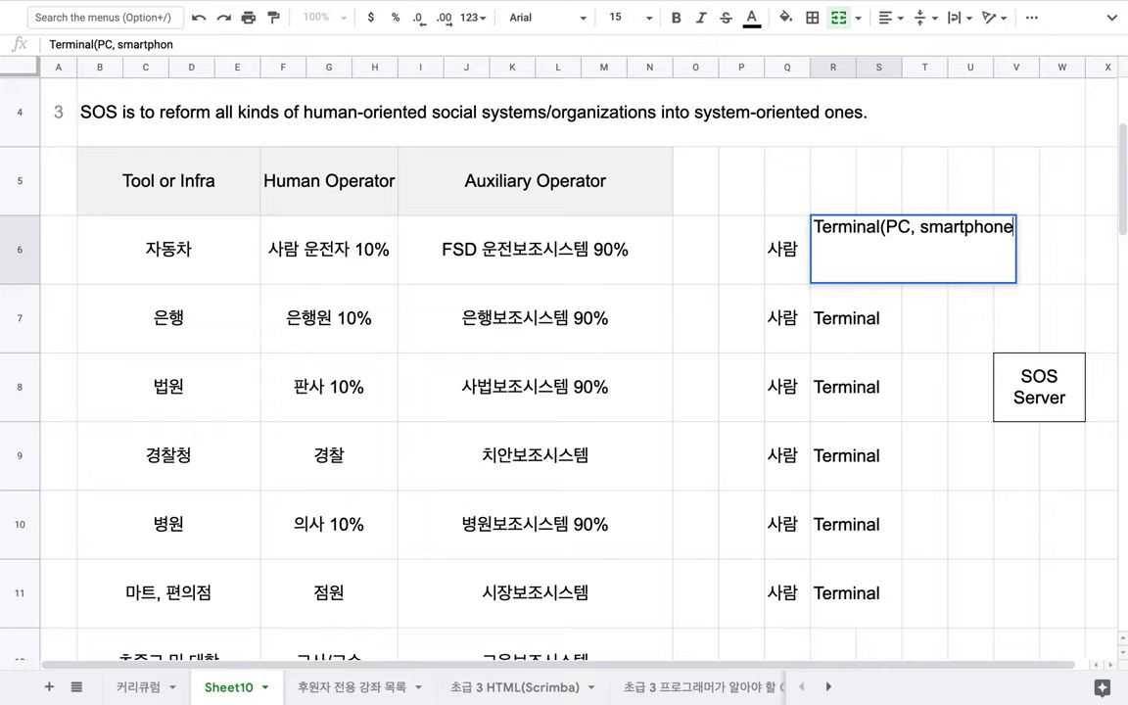
pyautogui.write(', ')
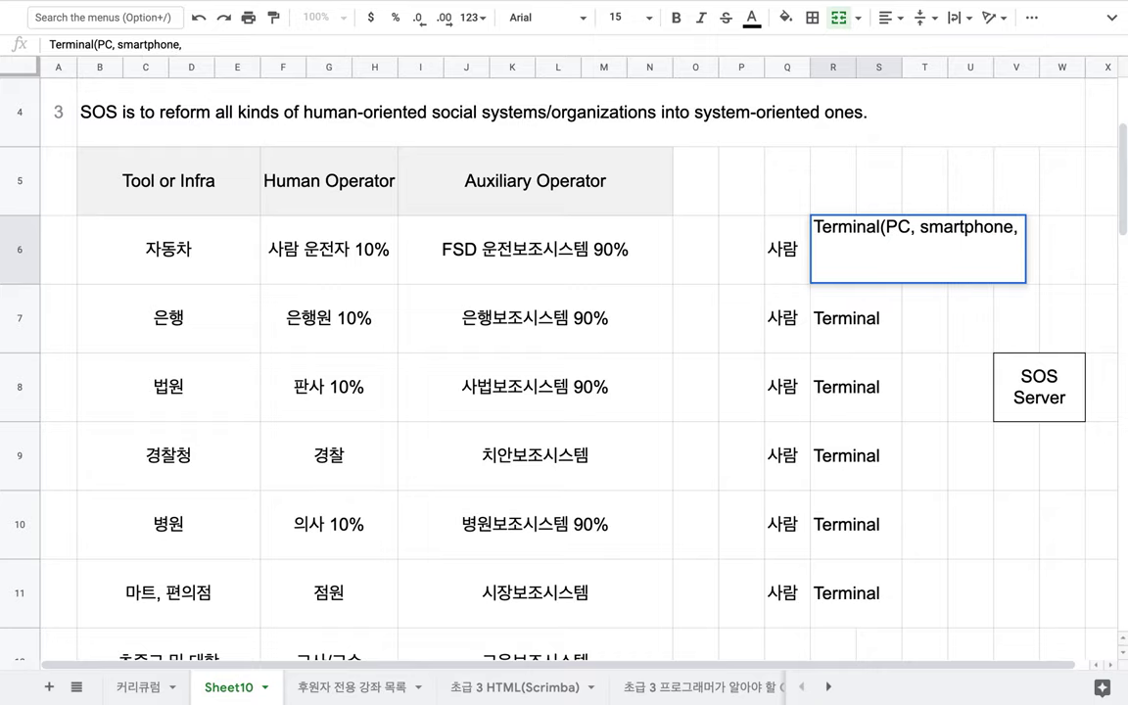
pyautogui.write('pad')
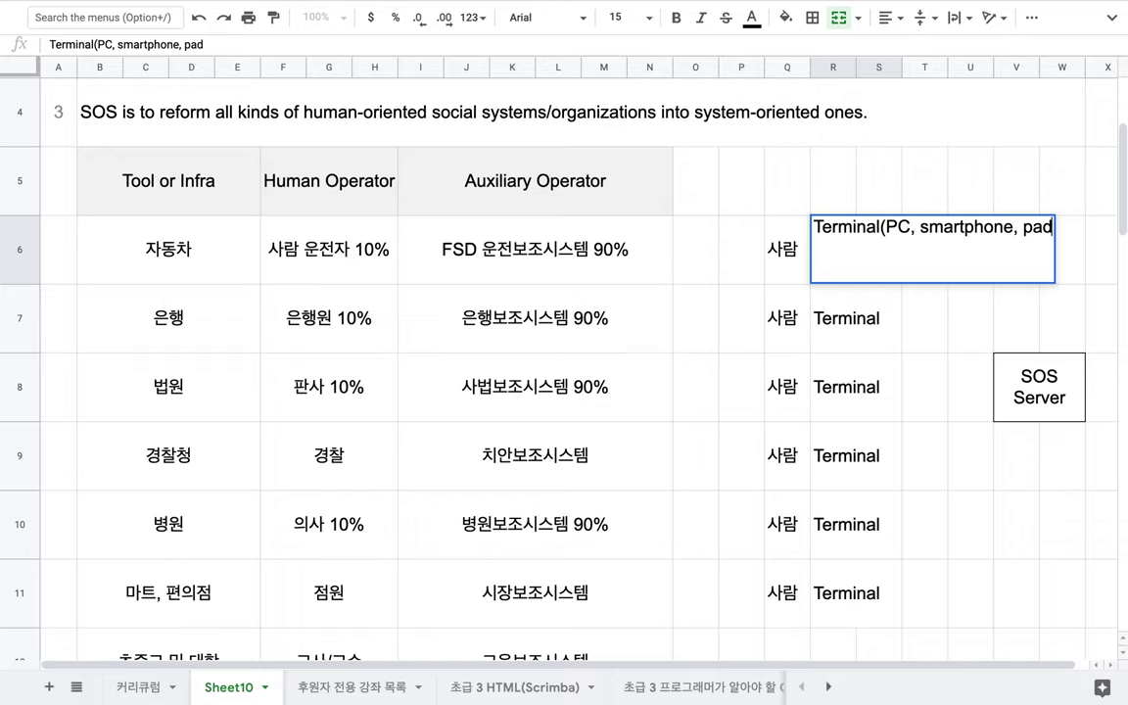
pyautogui.write(', watch')
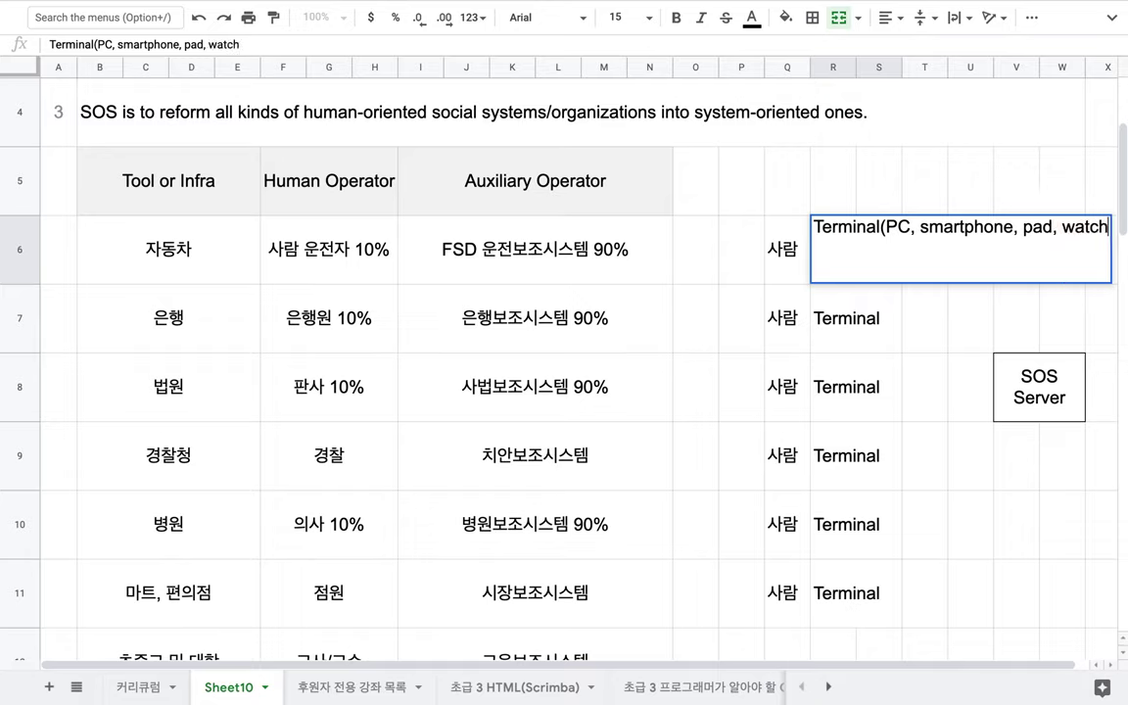
pyautogui.write(')')
pyautogui.click(940, 316)
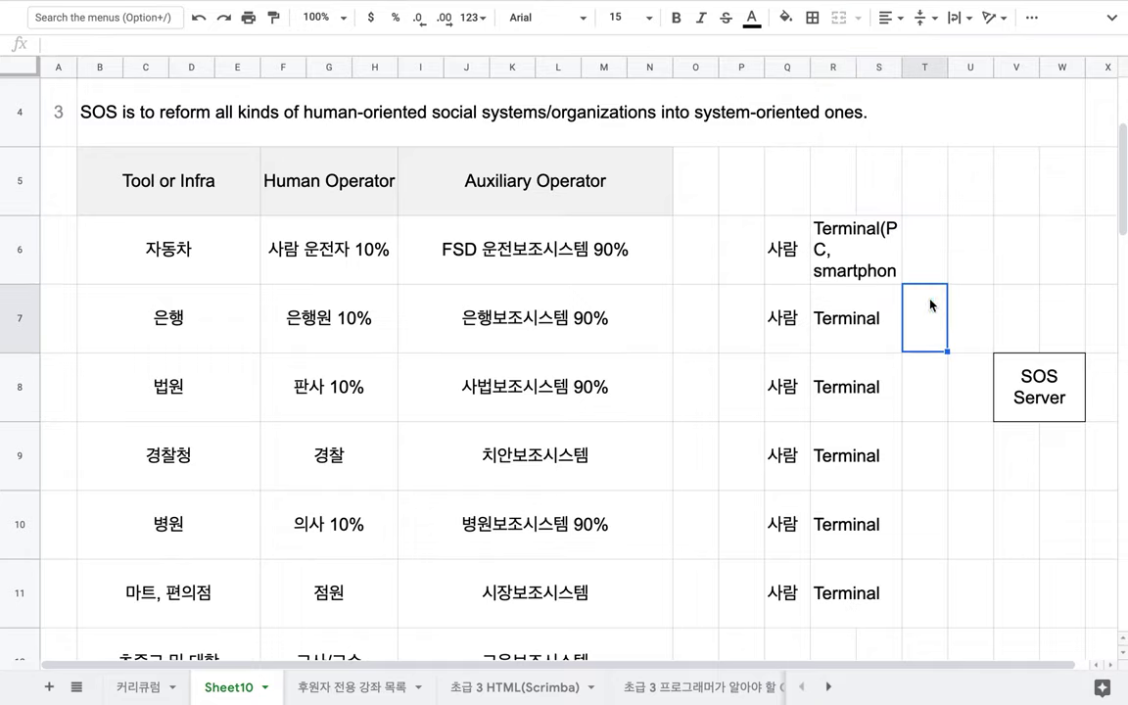
pyautogui.click(979, 417)
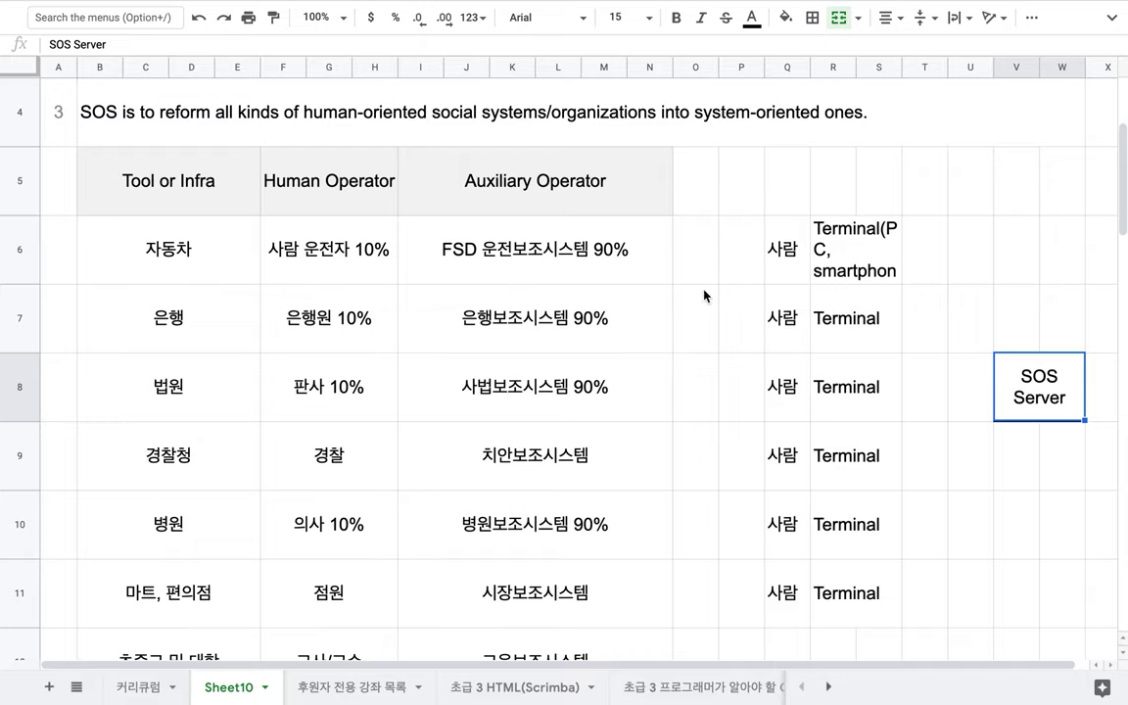
# Enter the number 1 in column A beside the 은행 row.
pyautogui.click(69, 333)
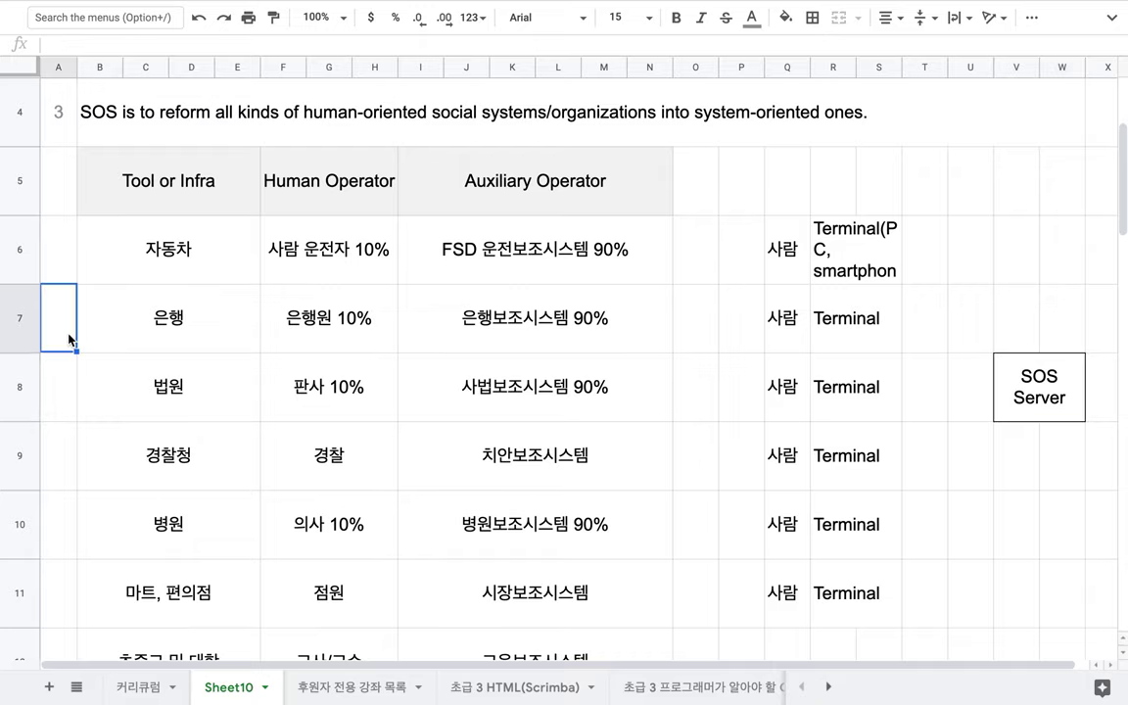
pyautogui.write('1')
pyautogui.click(150, 345)
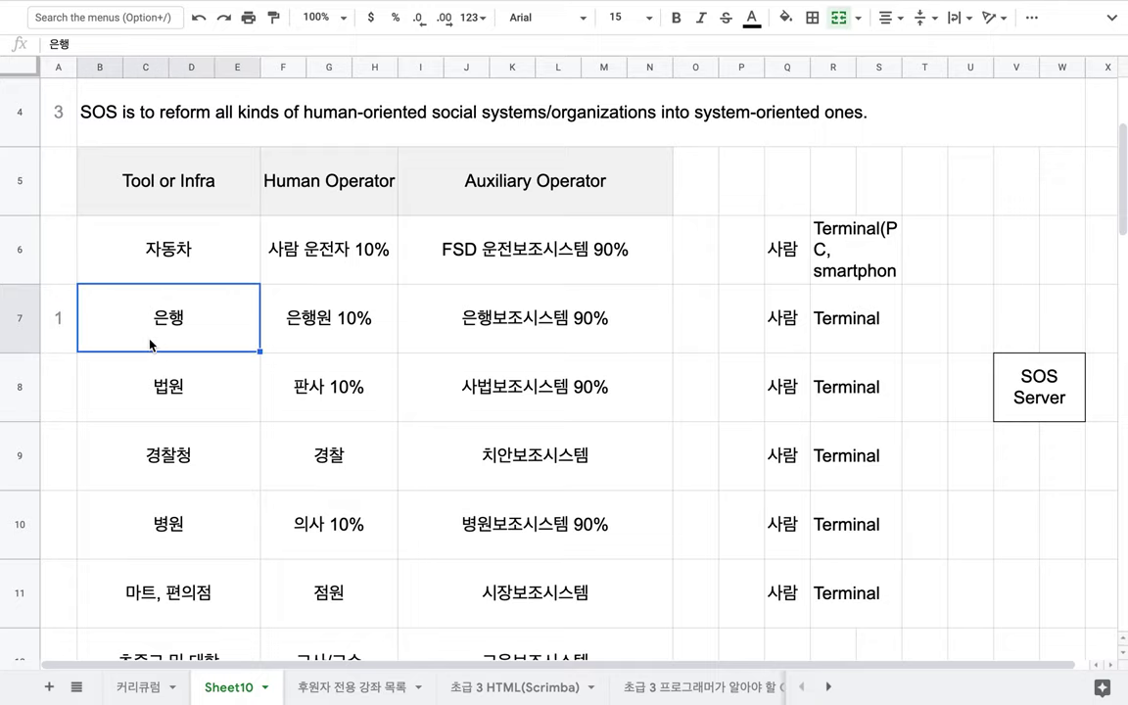
# Number the 마트, 편의점 row 1 and the 은행 row 2 in column A.
pyautogui.scroll(-2, 157, 345)
pyautogui.click(60, 468)
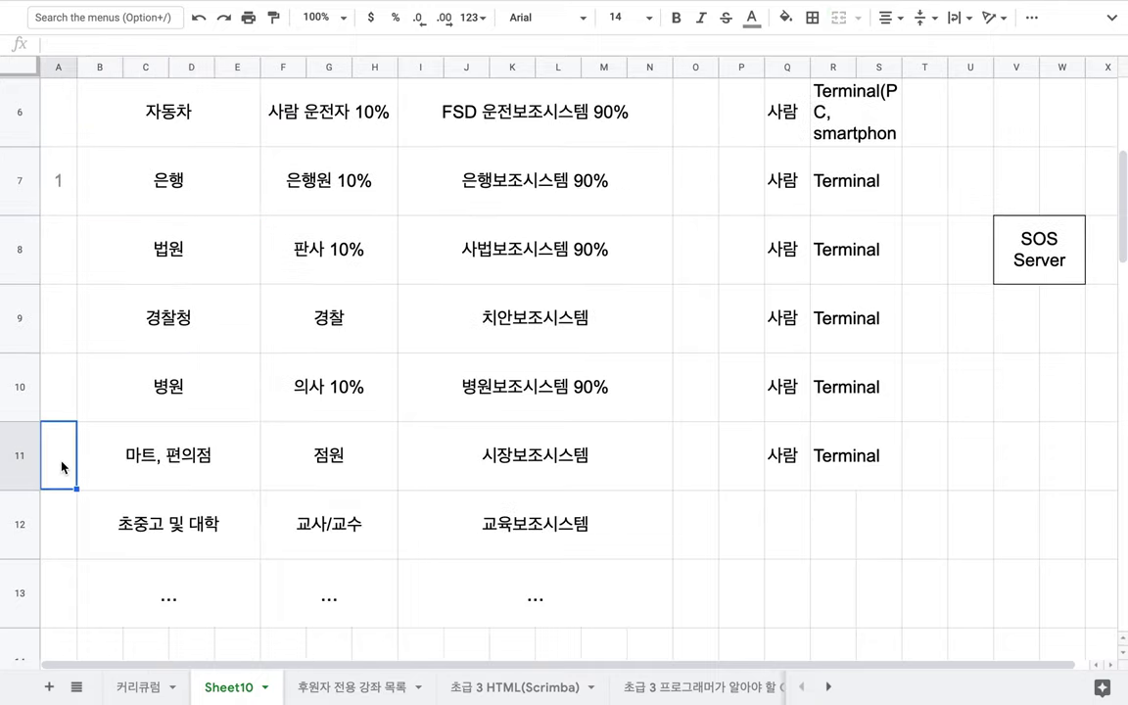
pyautogui.write('1')
pyautogui.click(67, 194)
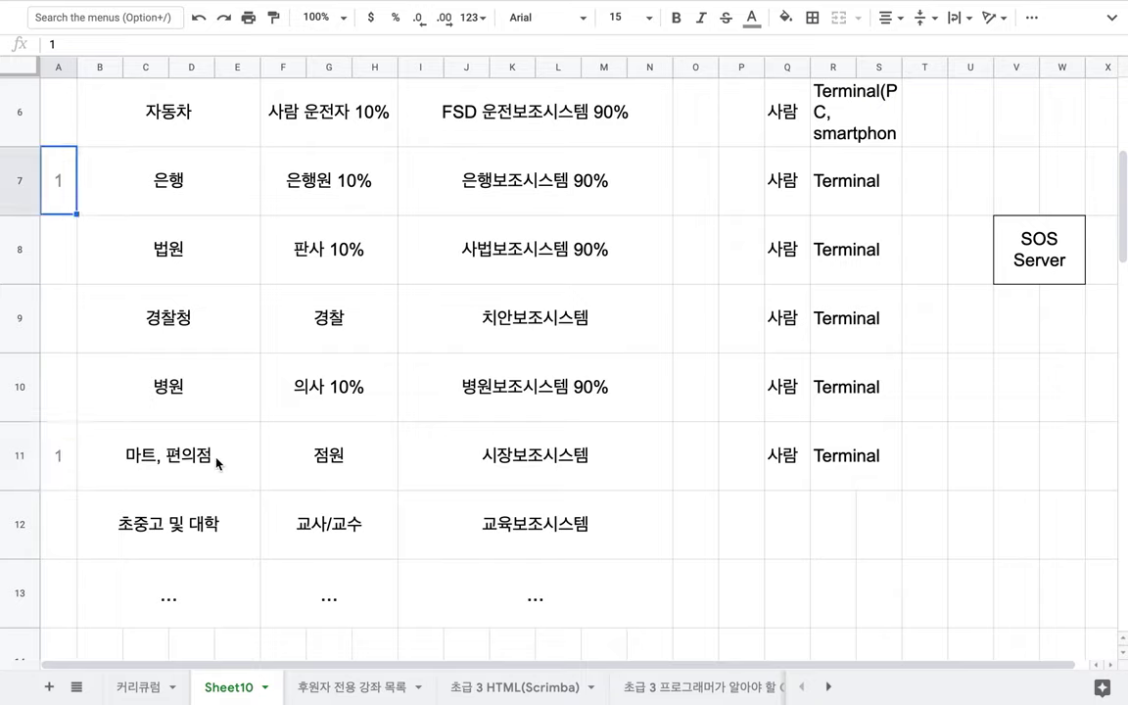
pyautogui.moveTo(211, 458); pyautogui.dragTo(484, 467)
pyautogui.click(61, 184)
pyautogui.write('2')
# Replace the "..." placeholders in row 13 with 국세청, 공무원 and 세무보조시스템.
pyautogui.click(171, 580)
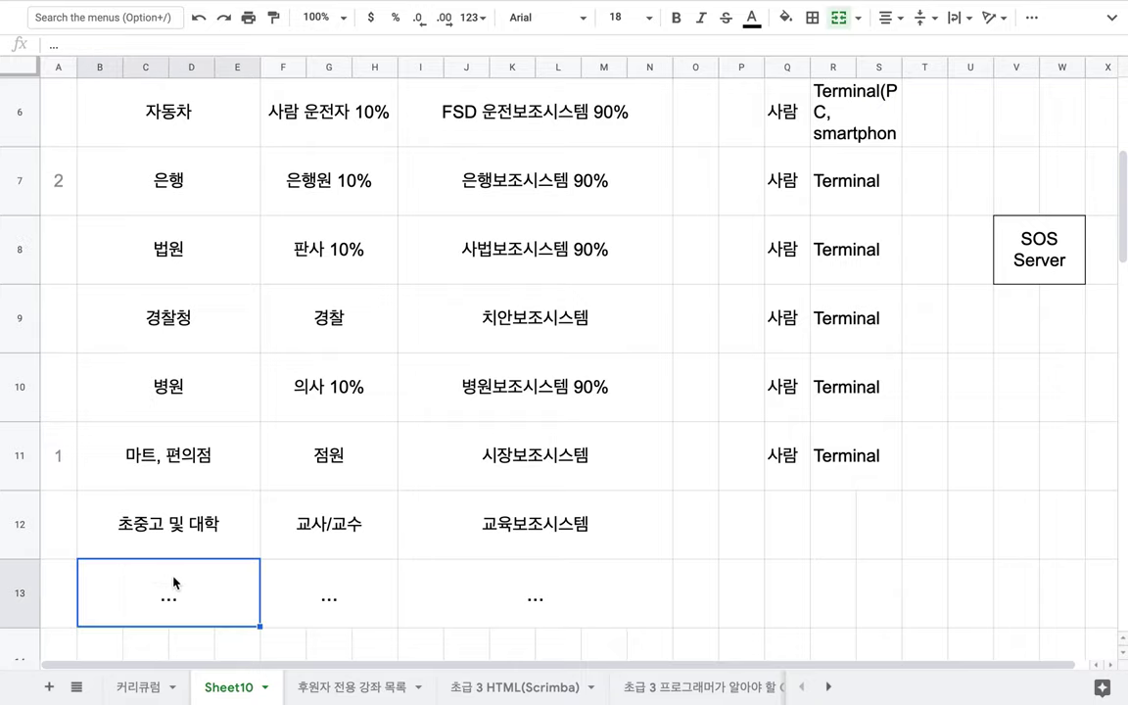
pyautogui.write('rnrt')
pyautogui.press('BackSpace')
pyautogui.press('BackSpace')
pyautogui.press('BackSpace')
pyautogui.press('BackSpace')
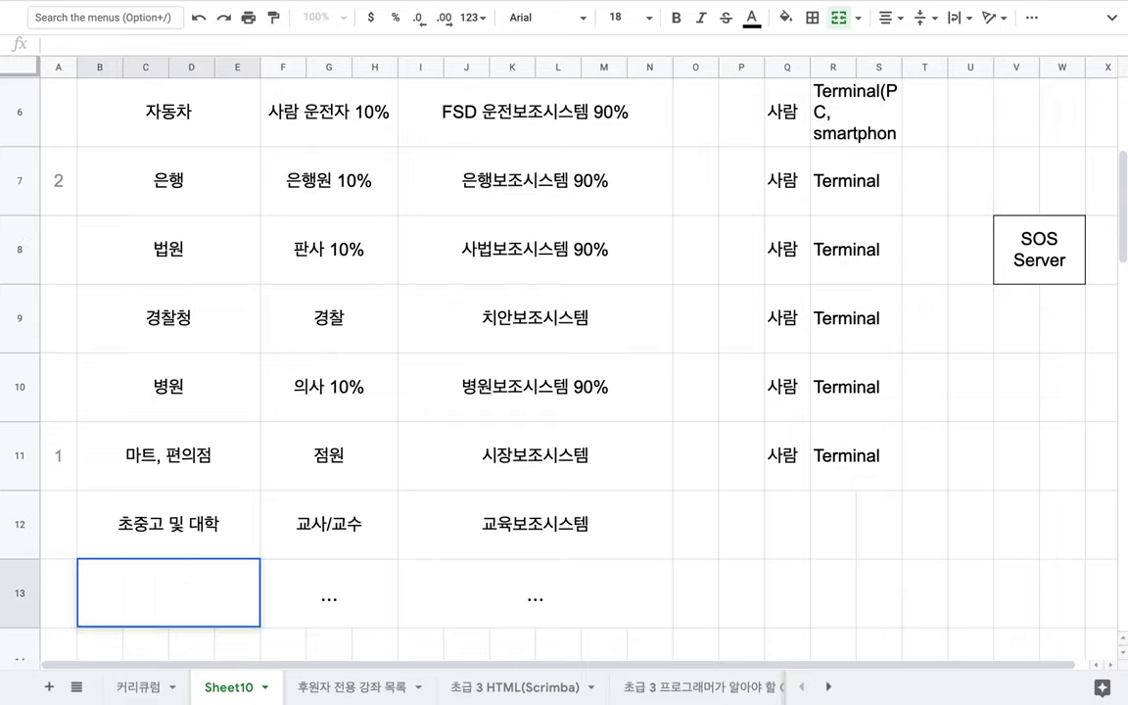
pyautogui.write('국세청')
pyautogui.click(363, 609)
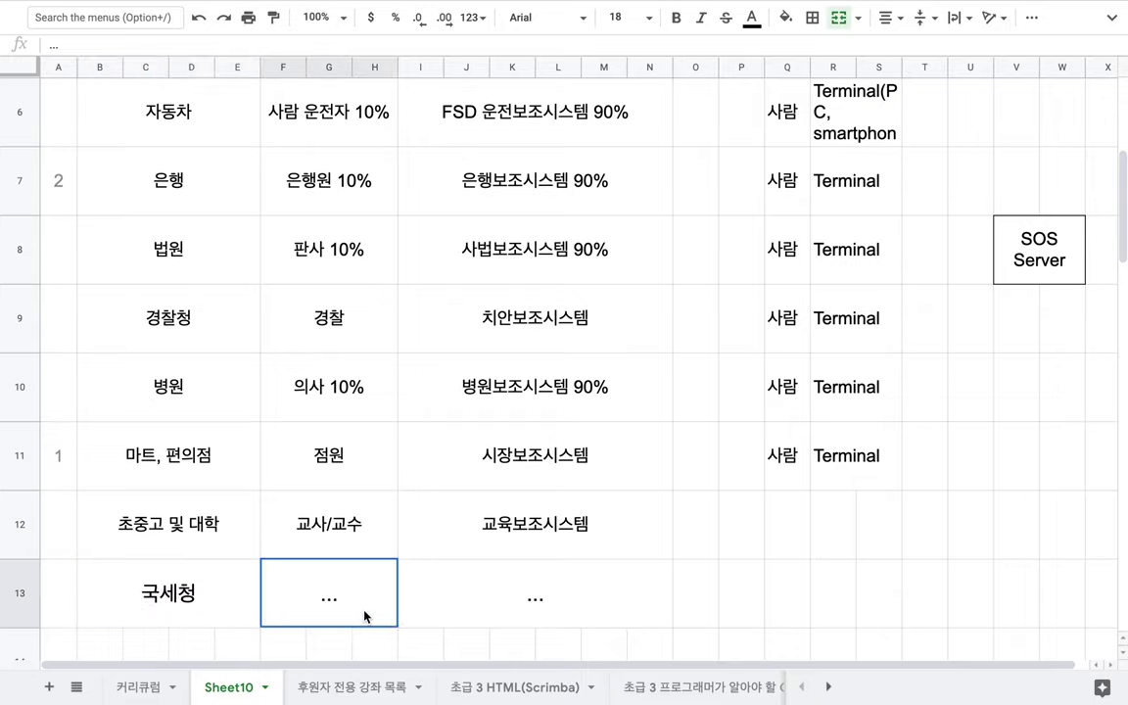
pyautogui.write('공무원')
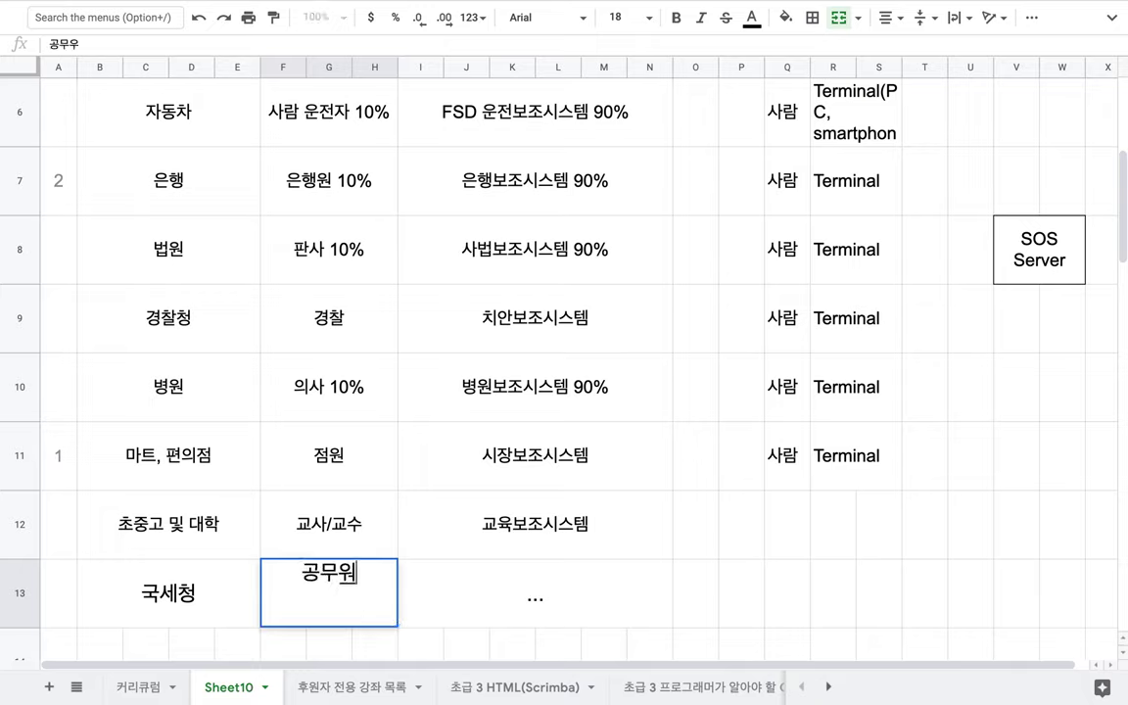
pyautogui.click(576, 622)
pyautogui.write('세무')
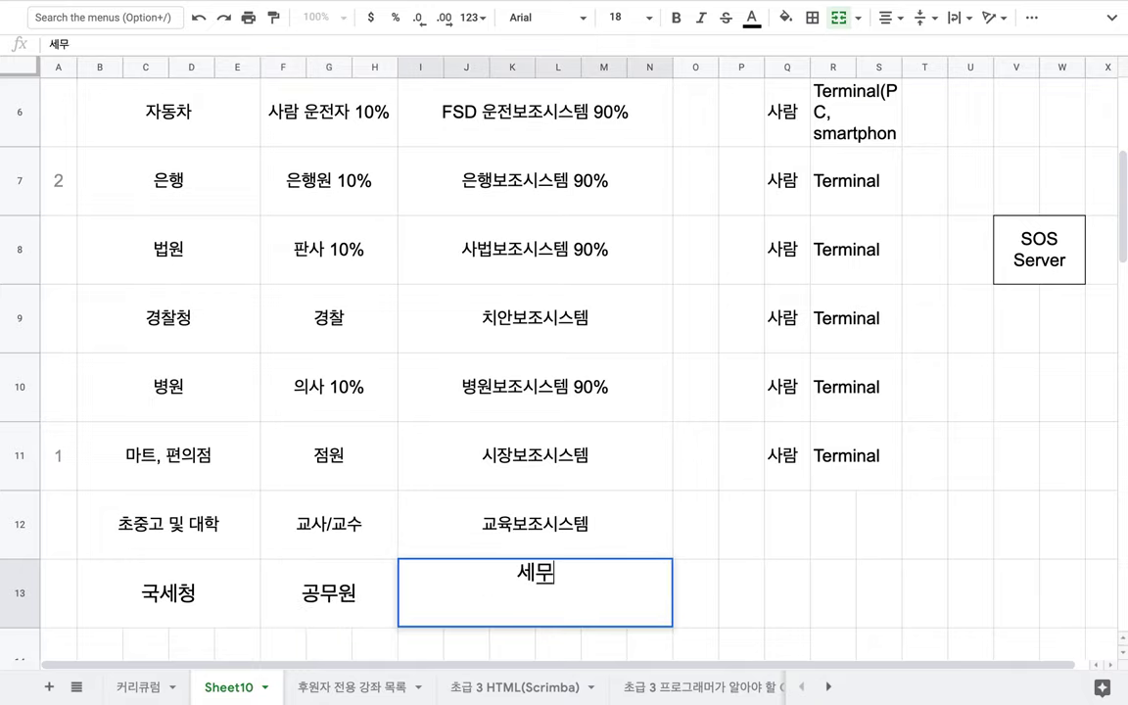
pyautogui.write('보조시스템')
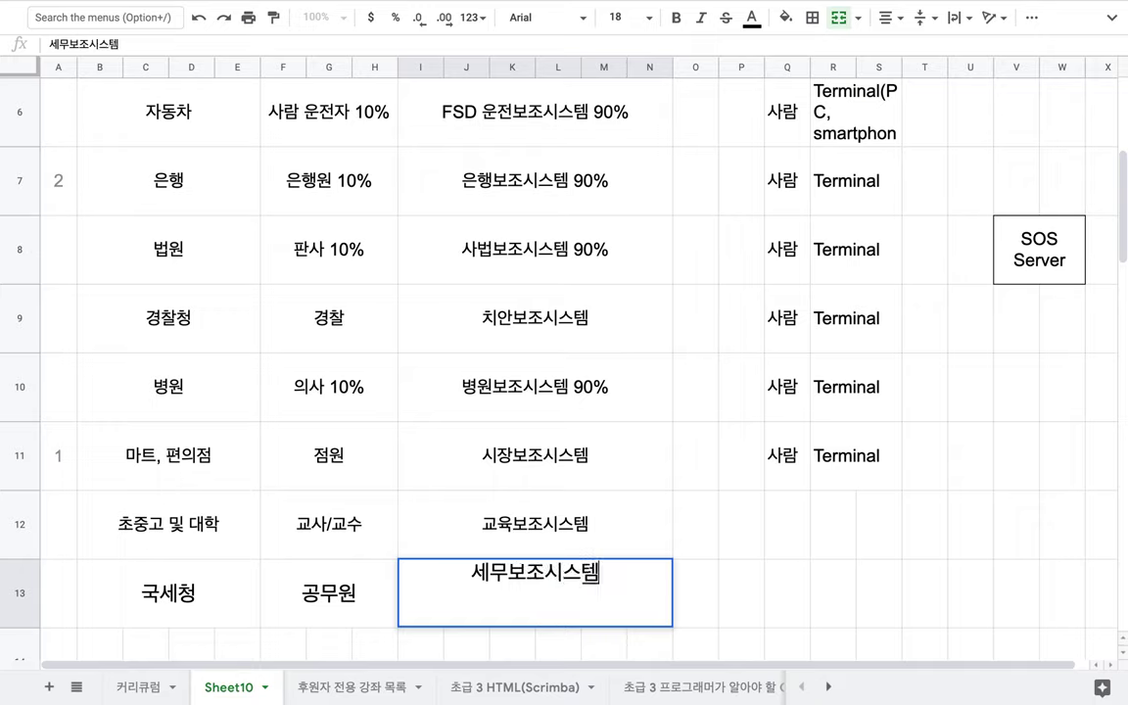
# Enter the number 3 in column A beside the 국세청 row.
pyautogui.click(71, 604)
pyautogui.write('3')
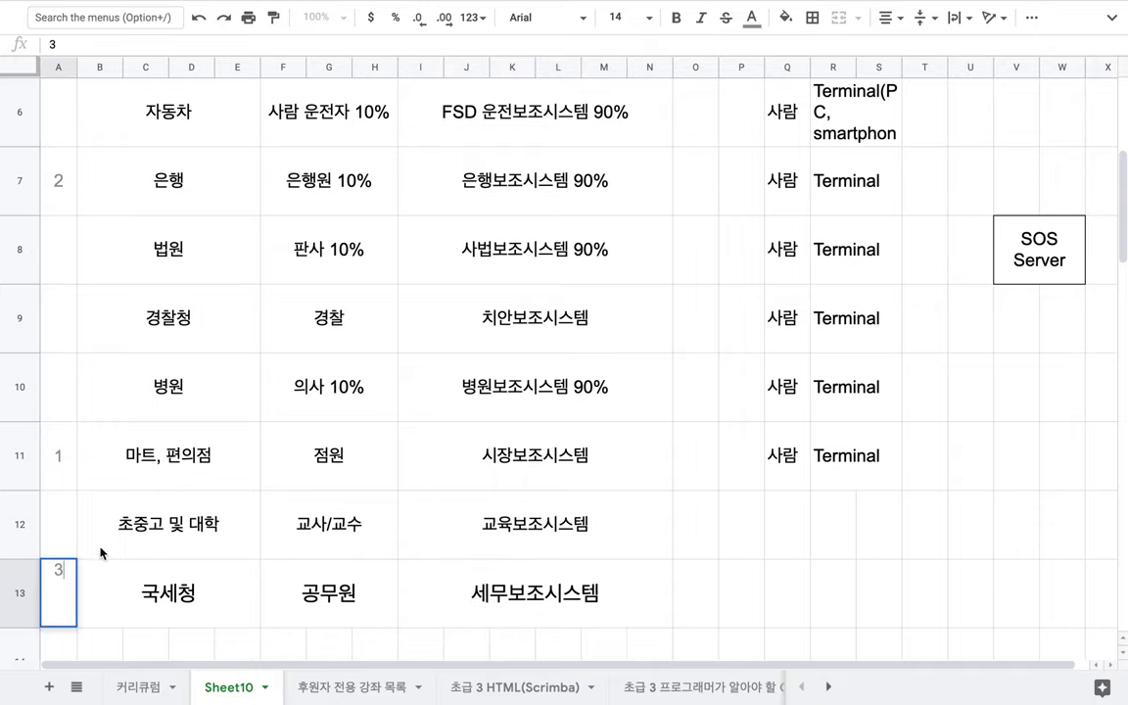
pyautogui.click(56, 534)
pyautogui.click(54, 387)
pyautogui.click(51, 296)
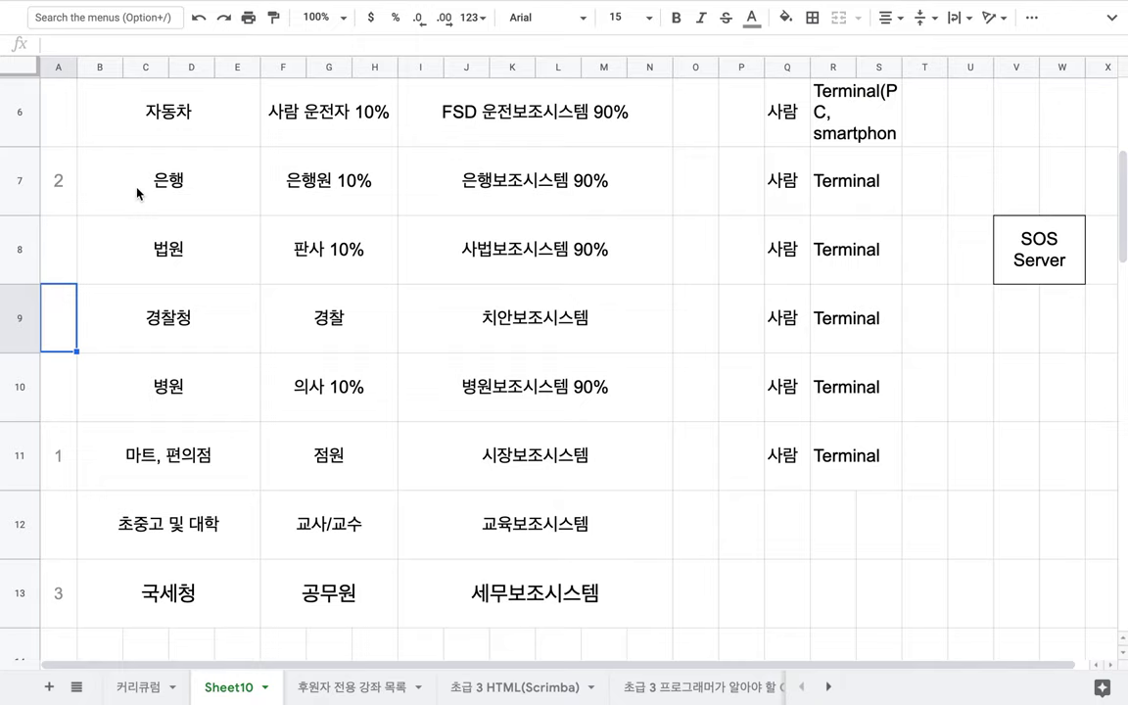
# Enter the number 4 in column A beside the 초중고 및 대학 row.
pyautogui.scroll(1, 137, 193)
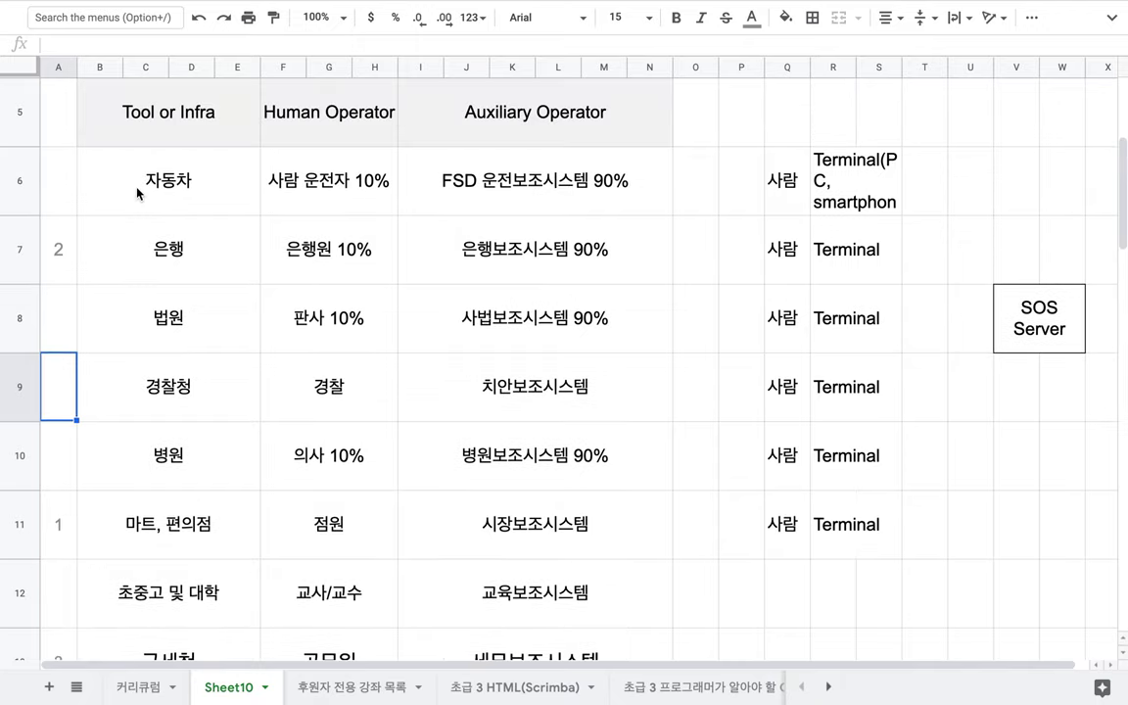
pyautogui.scroll(-1, 137, 193)
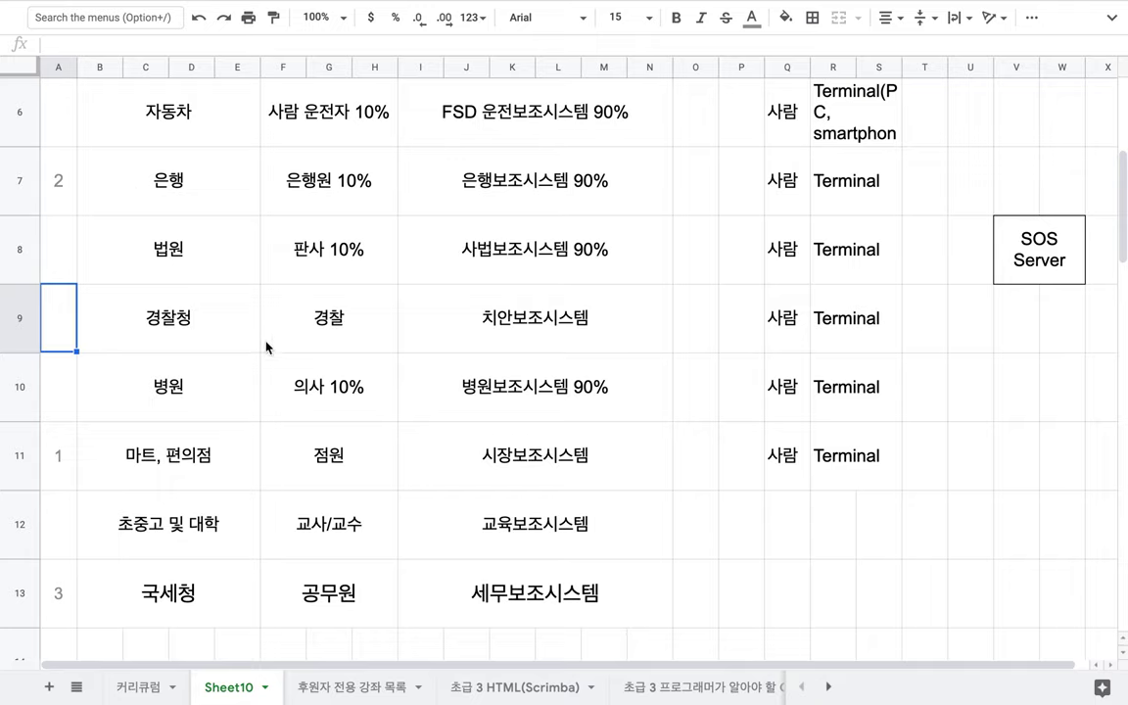
pyautogui.click(149, 514)
pyautogui.click(63, 529)
pyautogui.write('4')
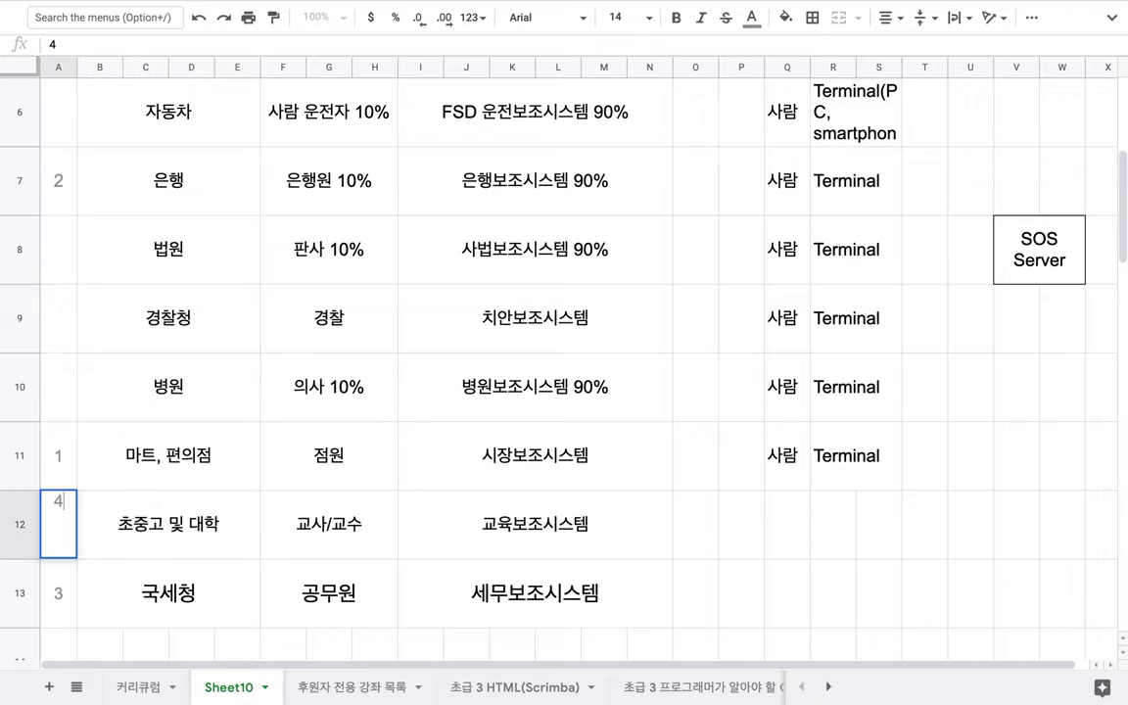
pyautogui.click(150, 342)
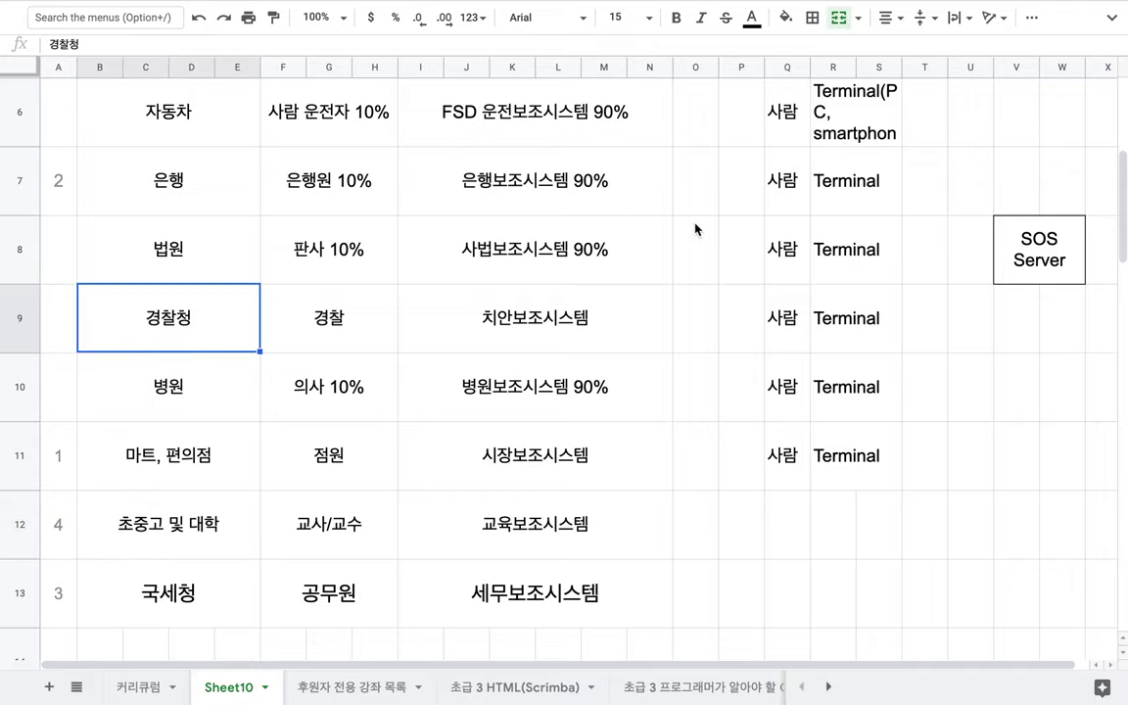
pyautogui.click(1028, 269)
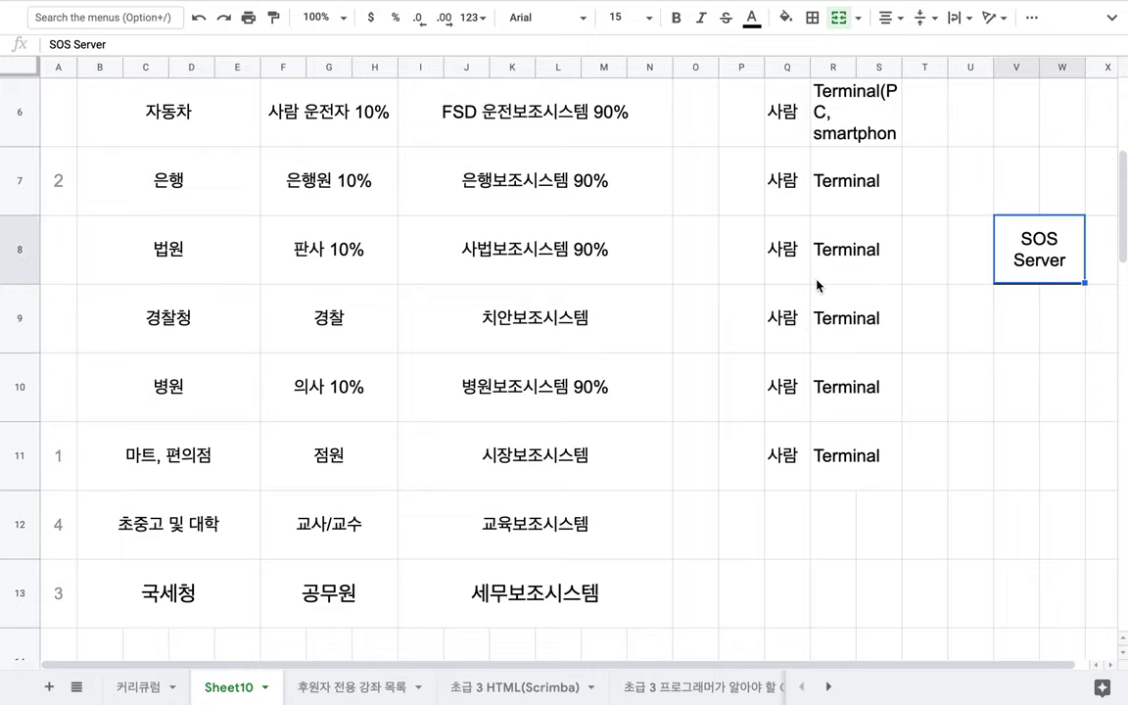
pyautogui.scroll(1, 802, 291)
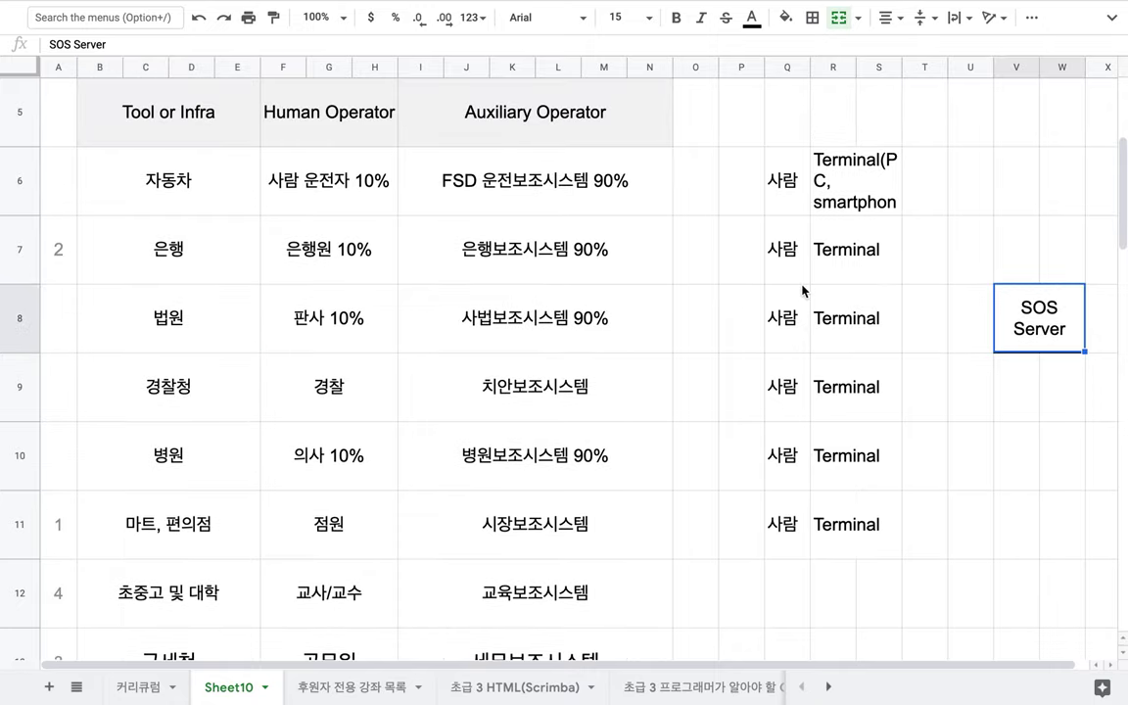
pyautogui.scroll(2, 802, 291)
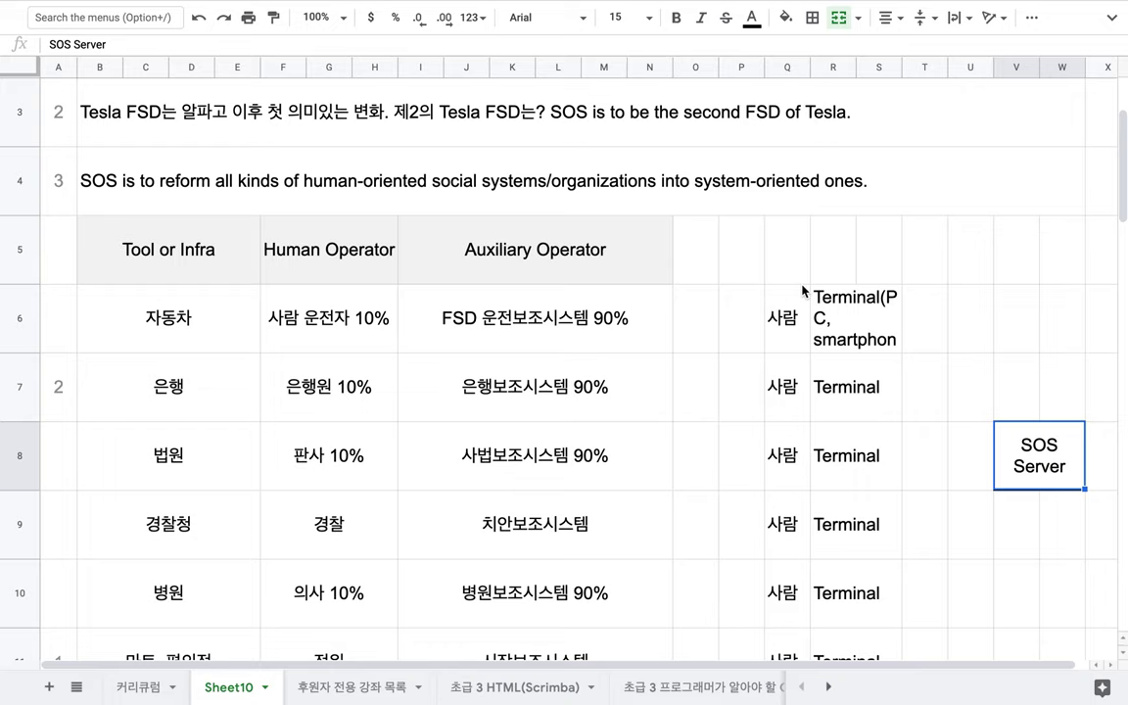
pyautogui.scroll(2, 802, 291)
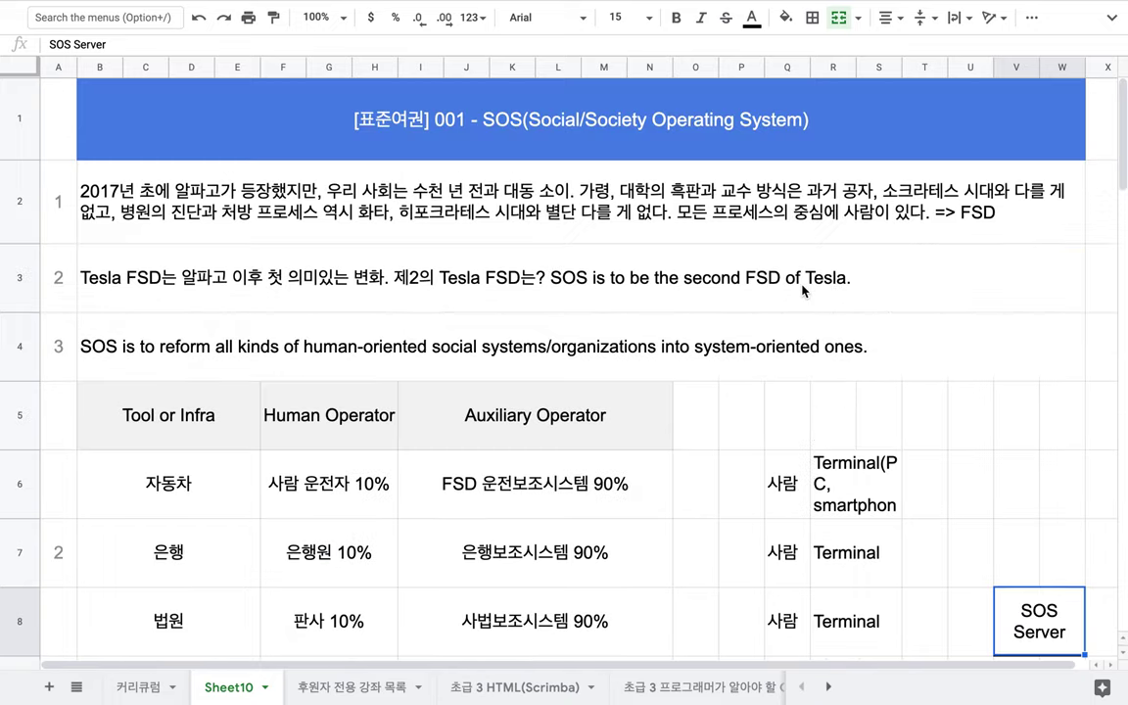
pyautogui.click(718, 143)
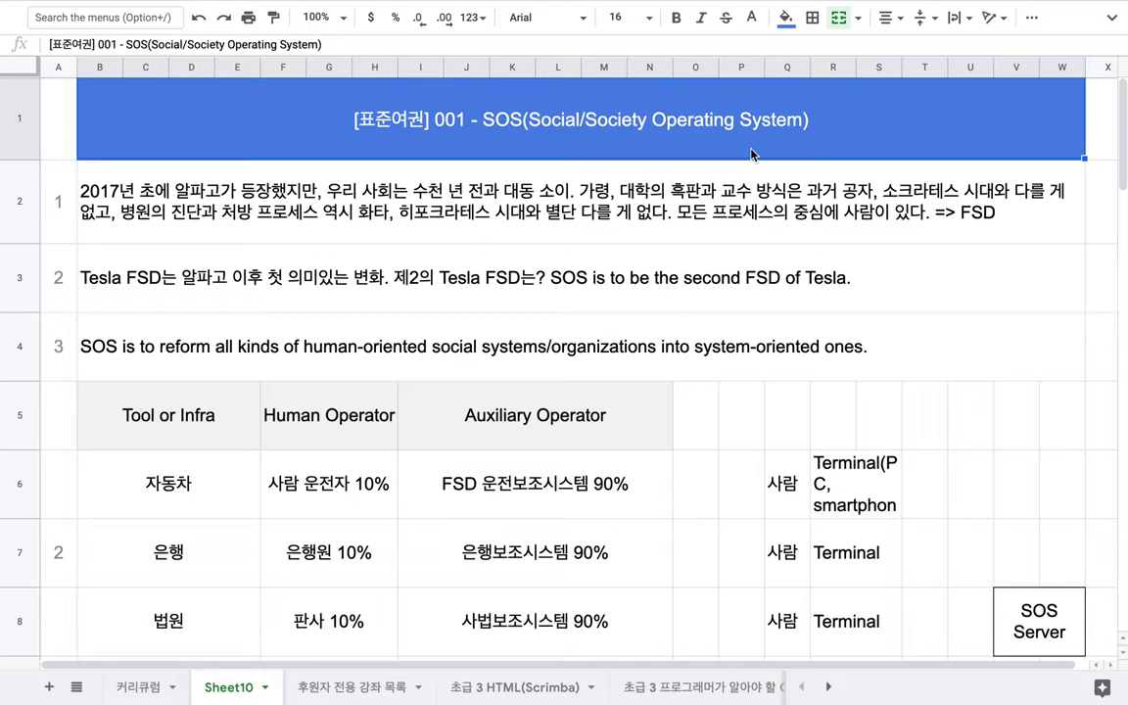
# Extend the 마트, 편의점 row so its human operator reads "점원, 상인 10%" and its auxiliary operator "시장보조시스템 90%".
pyautogui.scroll(-5, 675, 249)
pyautogui.scroll(-1, 675, 252)
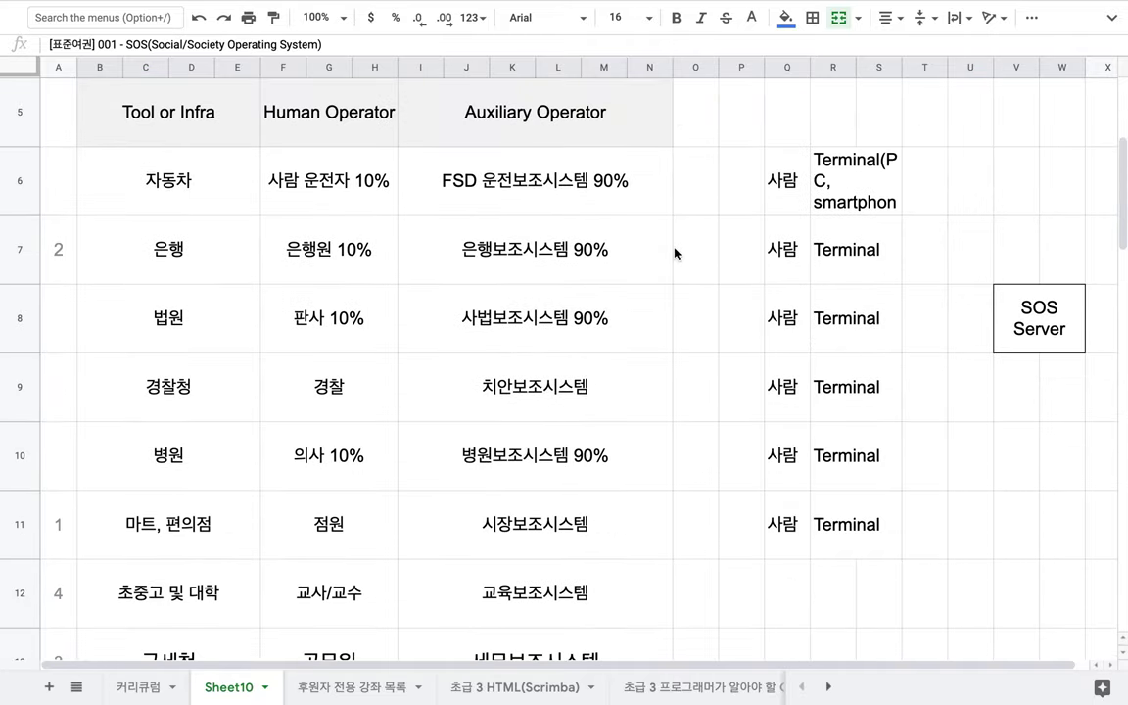
pyautogui.moveTo(211, 558); pyautogui.dragTo(384, 537)
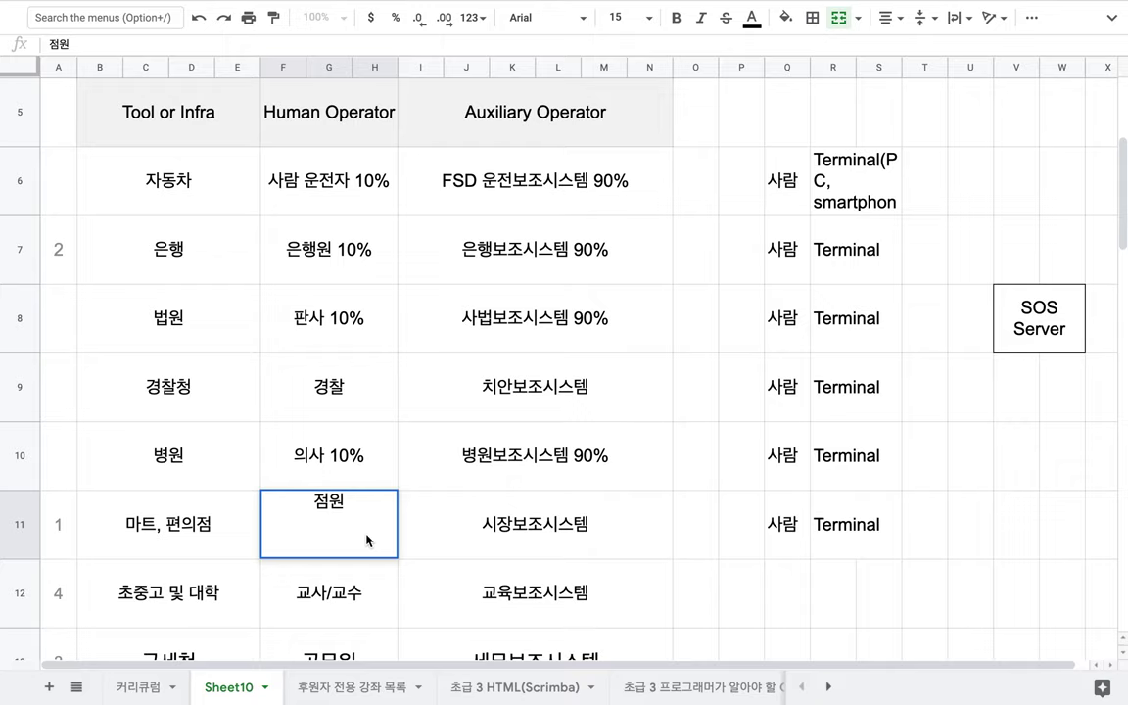
pyautogui.write(', 상이ㄴ 10')
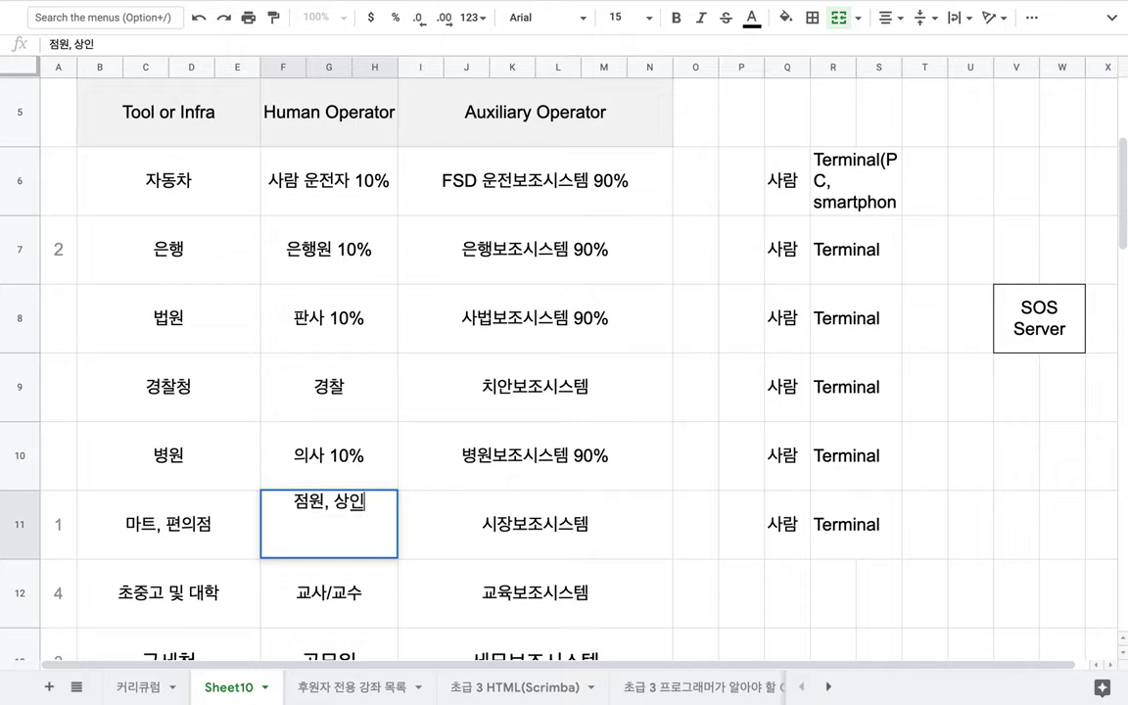
pyautogui.write('%')
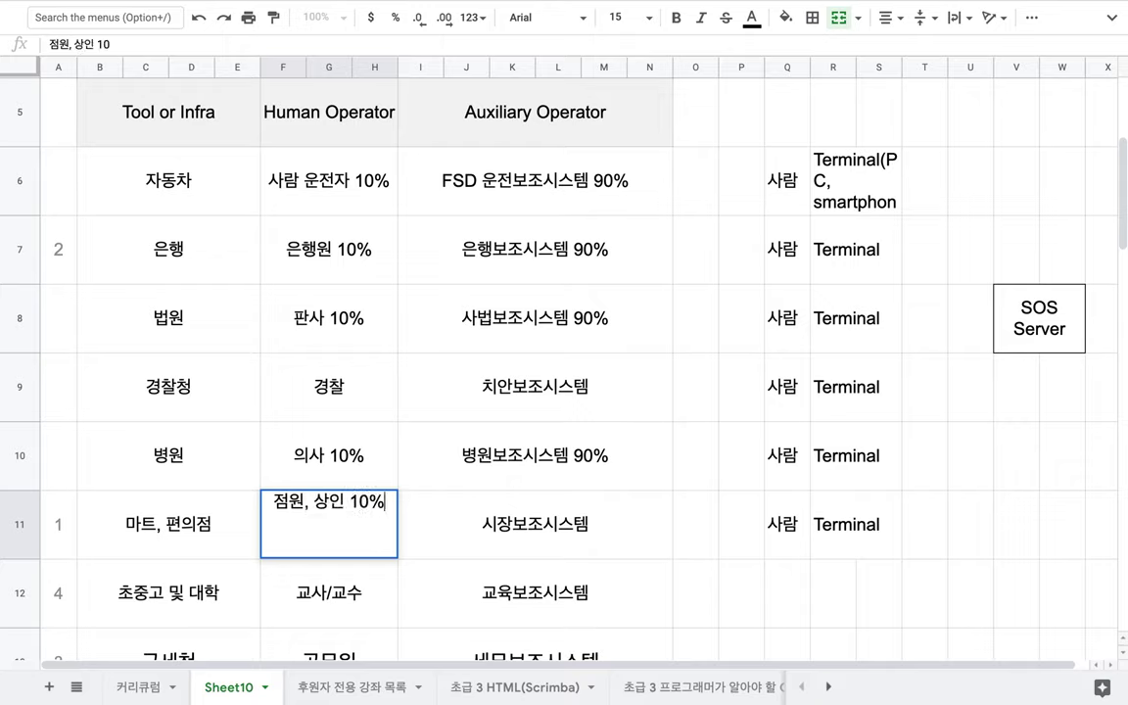
pyautogui.doubleClick(519, 553)
pyautogui.write('90%')
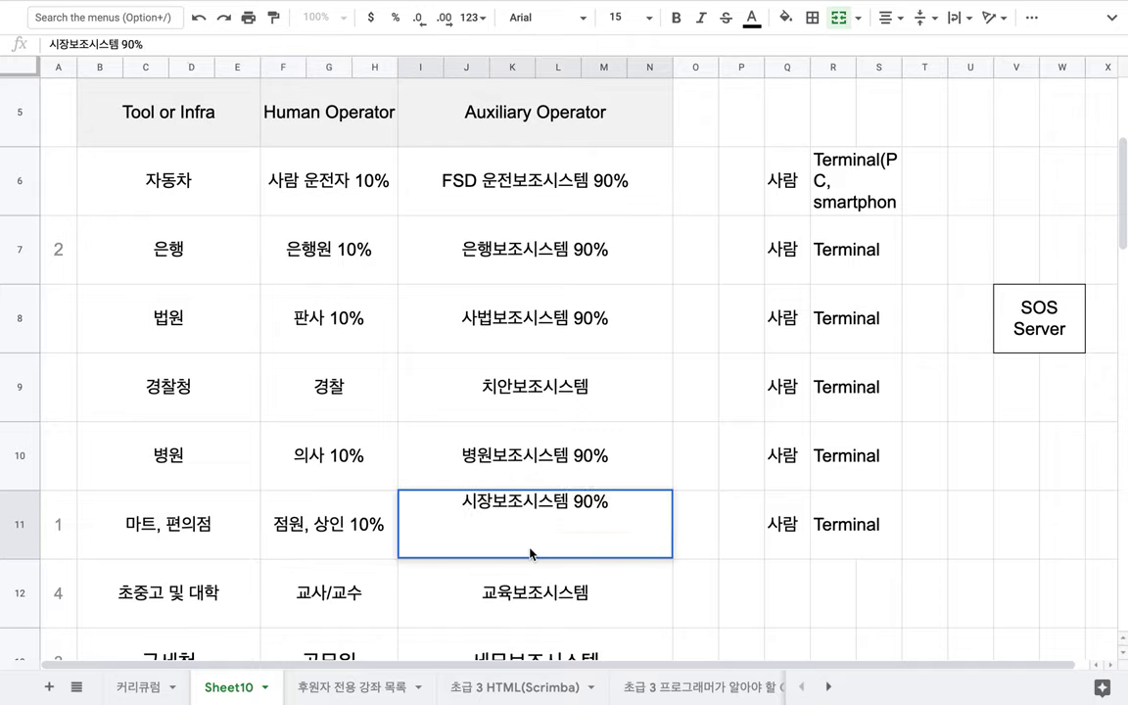
pyautogui.moveTo(141, 524); pyautogui.dragTo(446, 529)
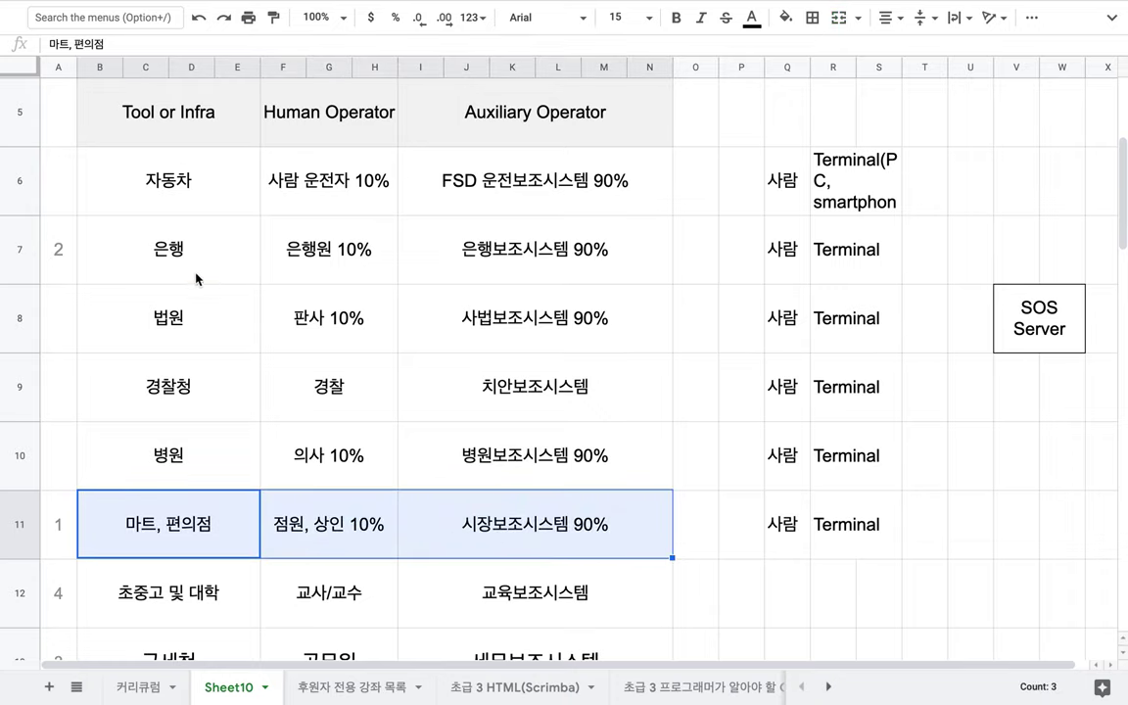
pyautogui.moveTo(196, 280); pyautogui.dragTo(441, 270)
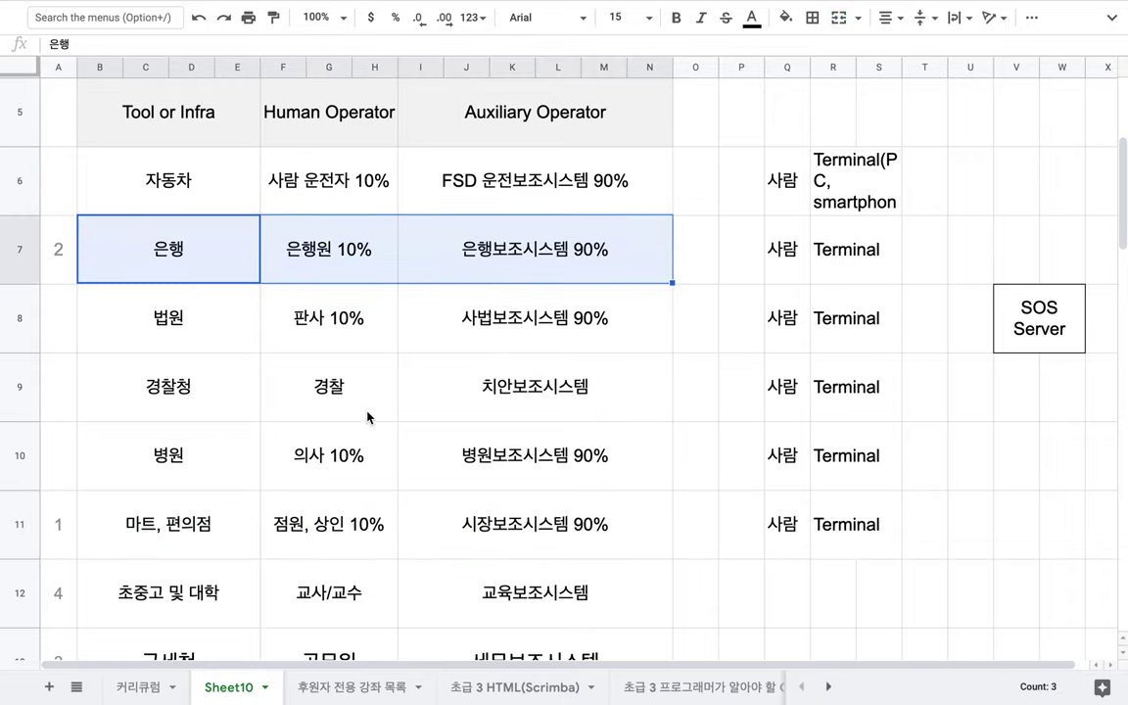